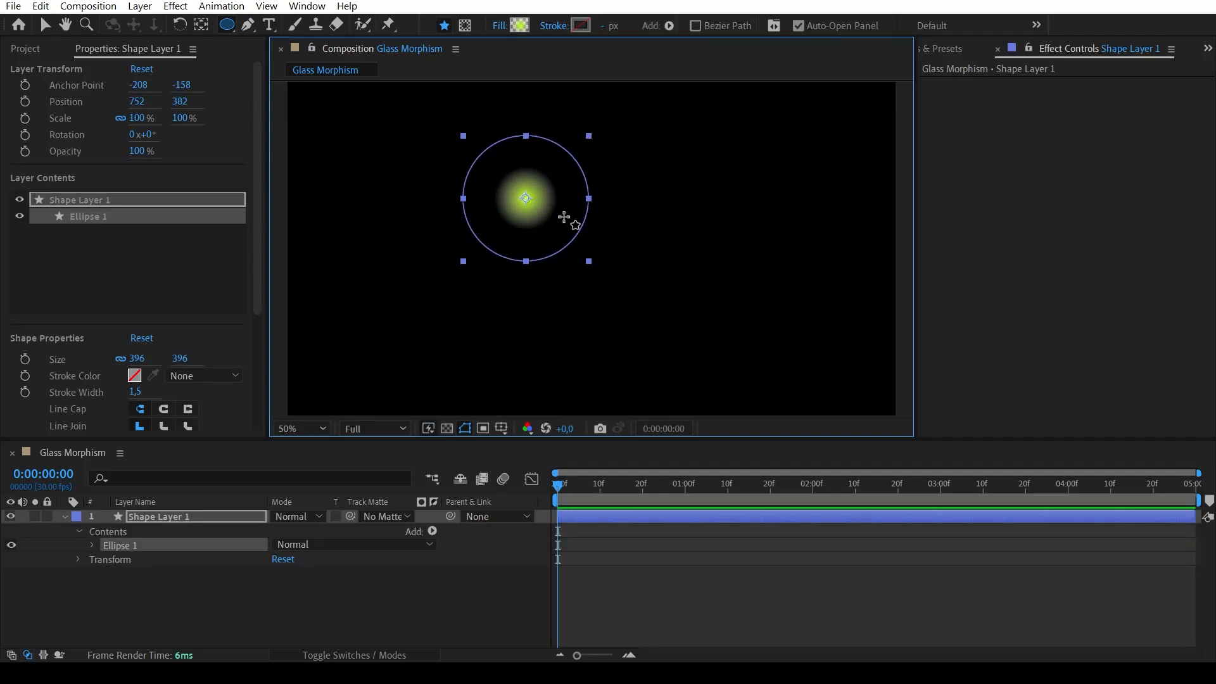
Stretch the ellipse's radial gradient from its lower-right edge to beyond the upper-left edge, and move the layer to about 594, 306.
double_click(519, 193)
left_click_drag(558, 200, 465, 143)
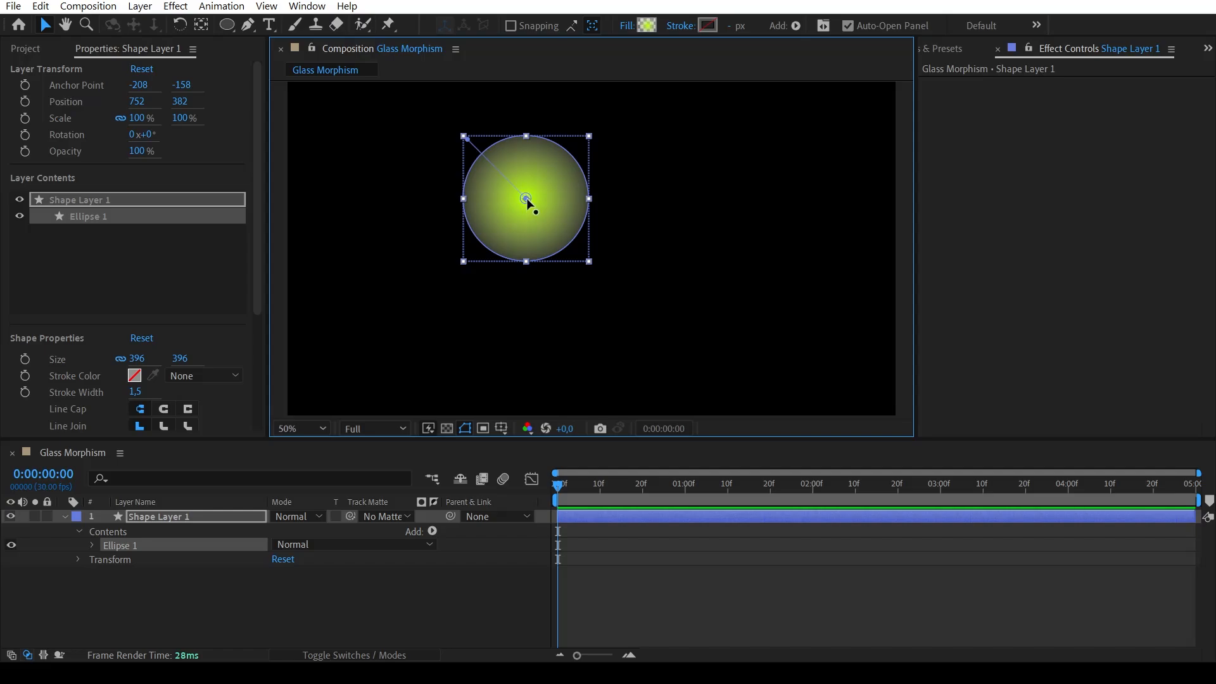
left_click_drag(527, 197, 569, 243)
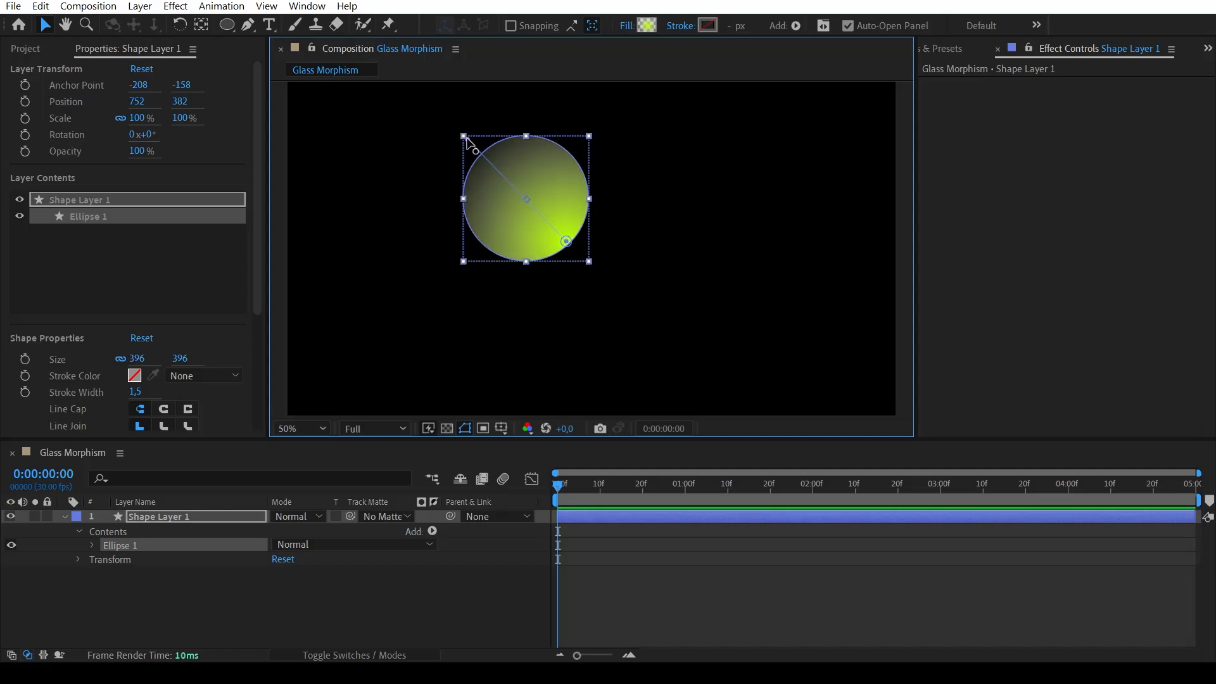
left_click_drag(467, 138, 451, 129)
left_click(649, 261)
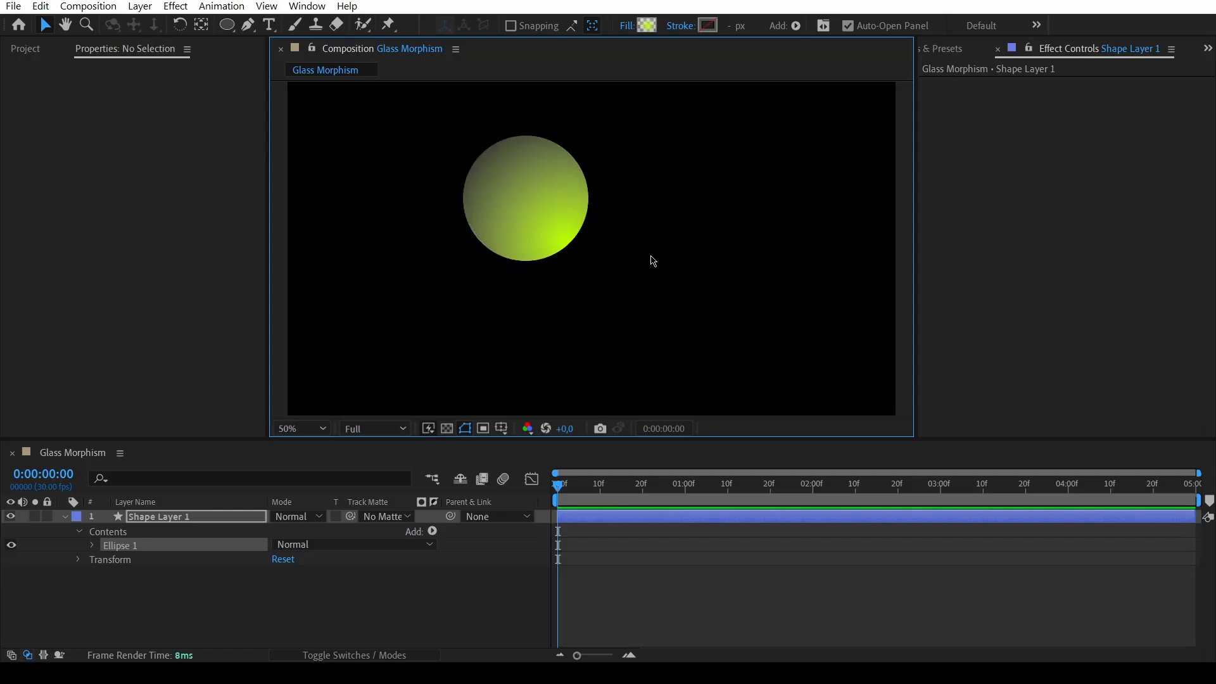
left_click(513, 187)
left_click_drag(543, 203, 493, 179)
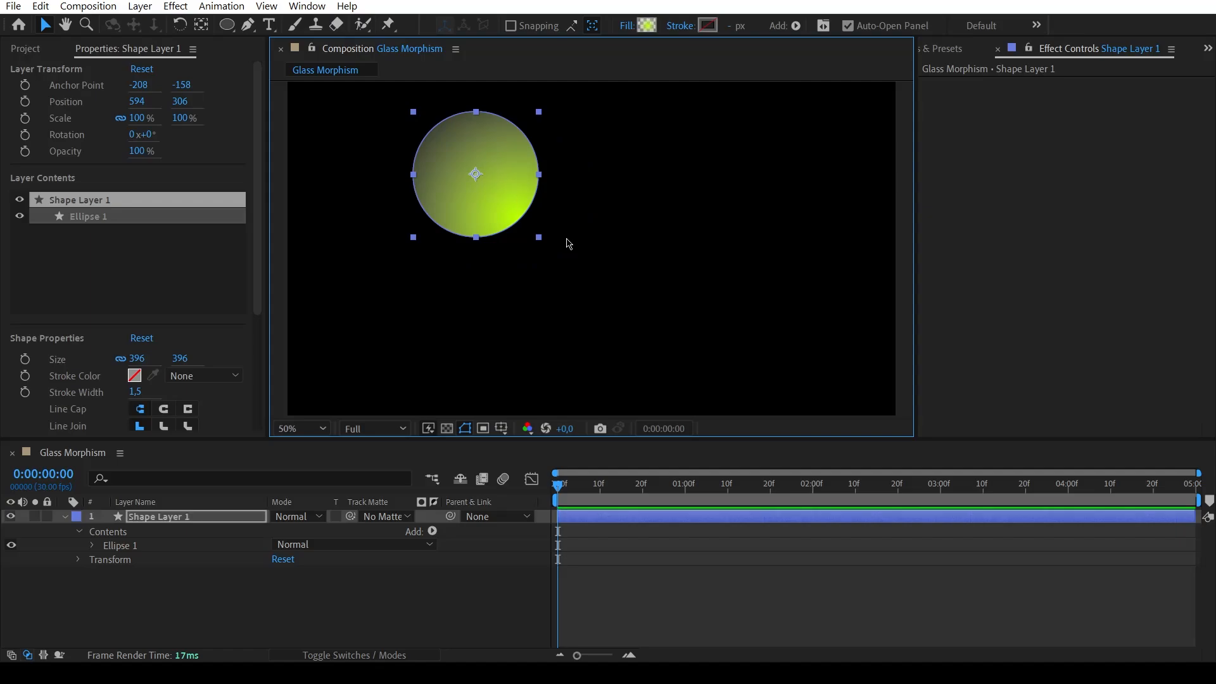
Rename the ellipse's shape layer as Glow 1.
left_click(160, 605)
left_click(165, 517)
key("Return")
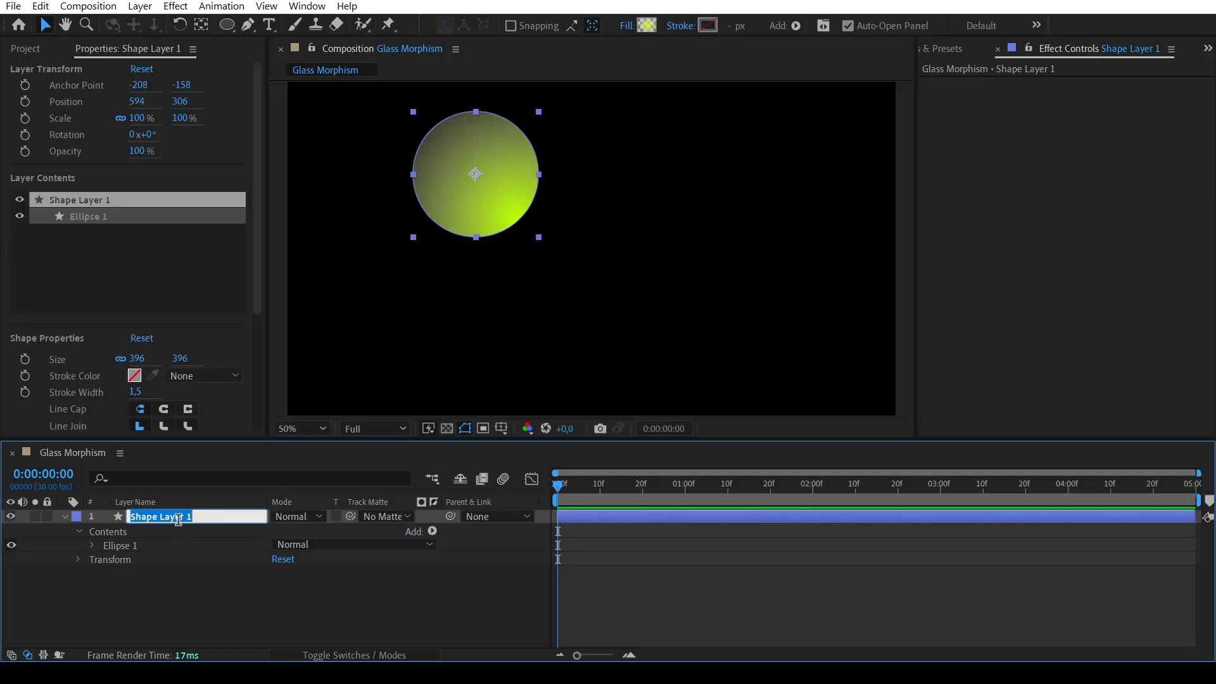
type("Glow 1")
key("Return")
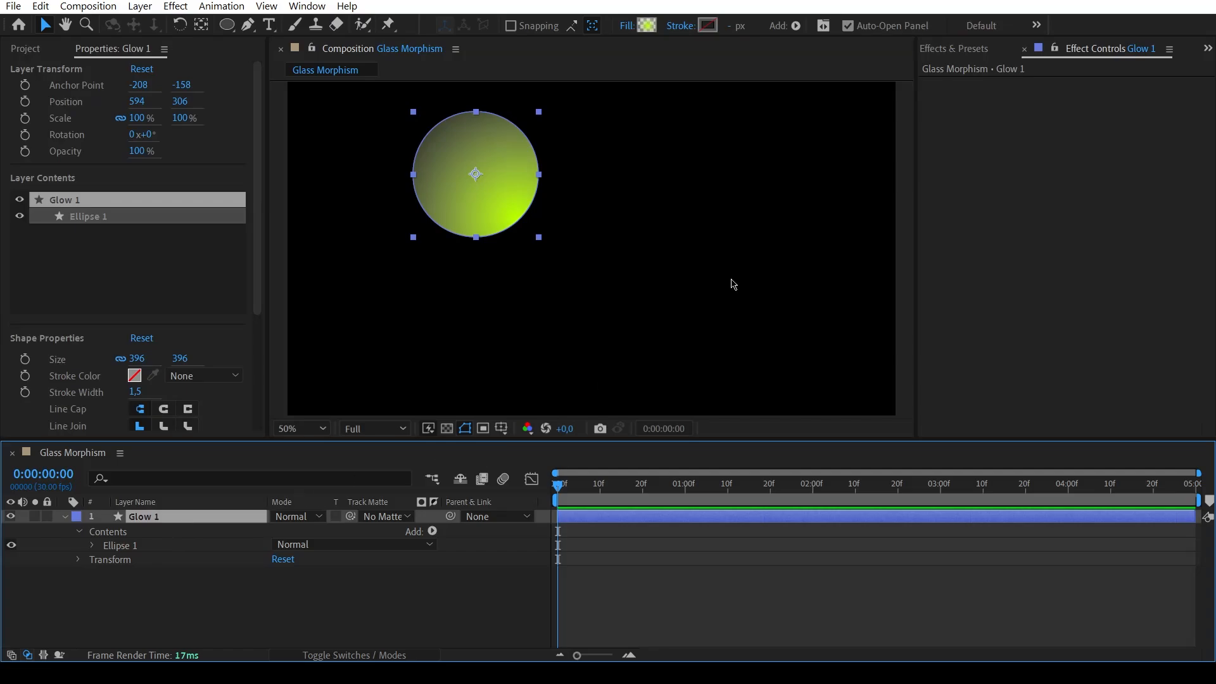
Apply Fast Box Blur to the Glow 1 layer with a blur radius of 75.
left_click(957, 49)
left_click(970, 68)
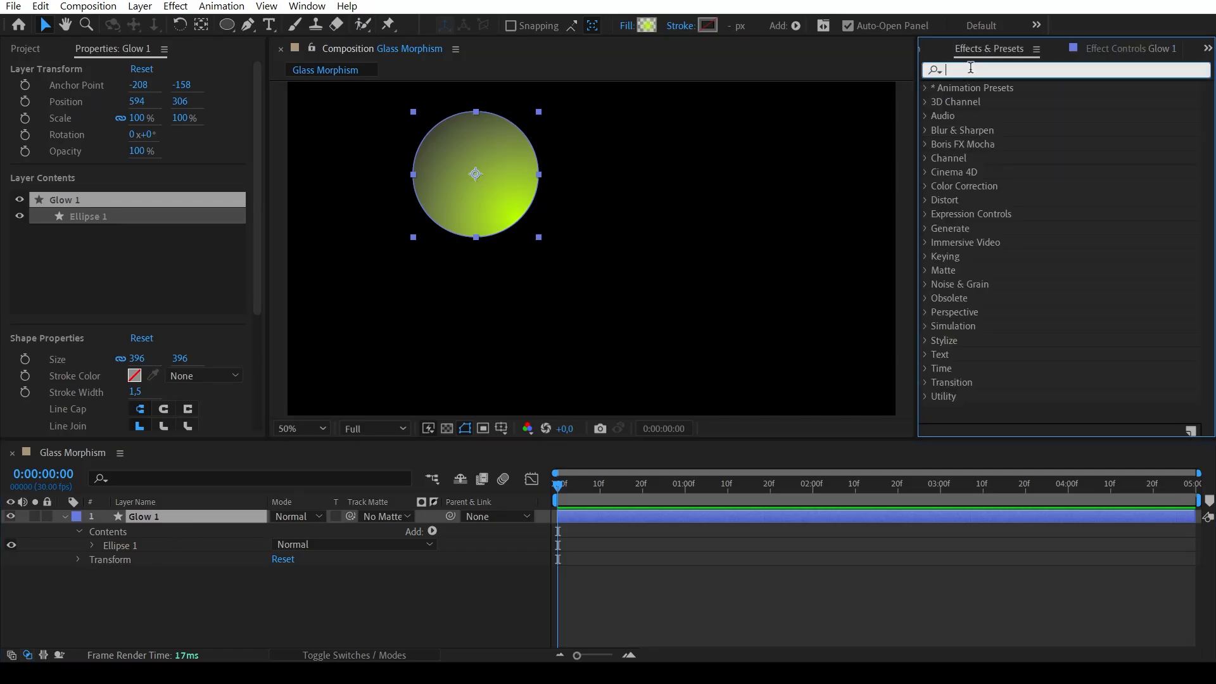
type("fast")
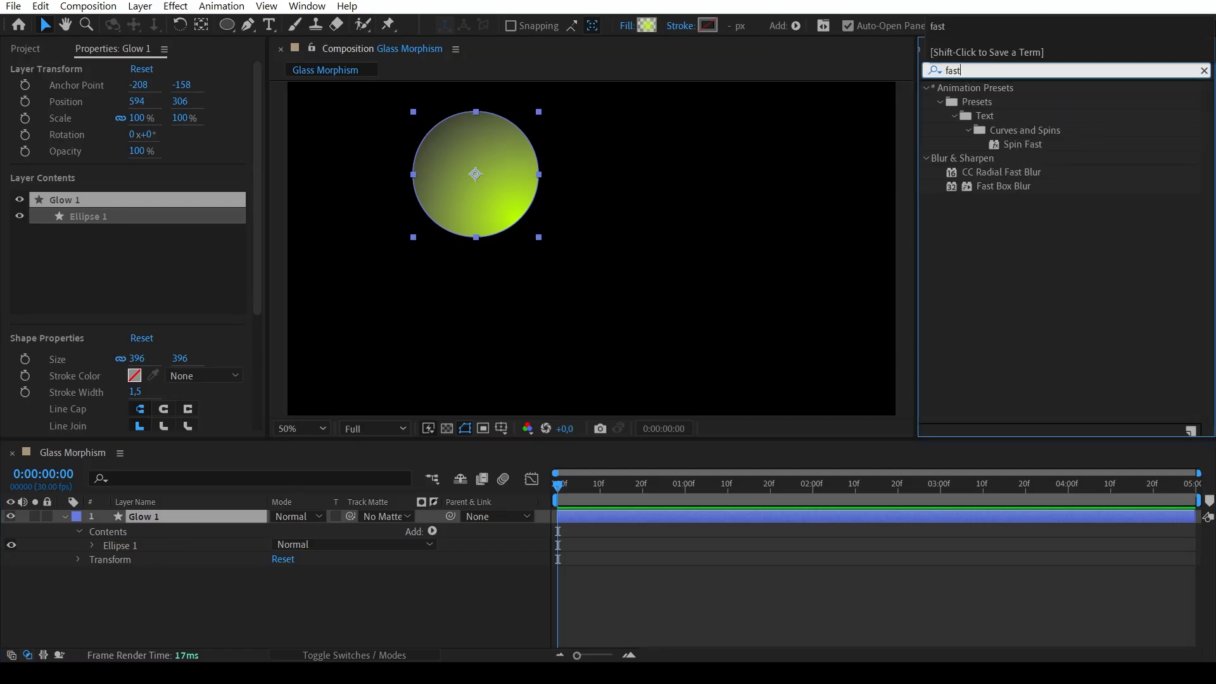
double_click(1021, 189)
left_click(1088, 97)
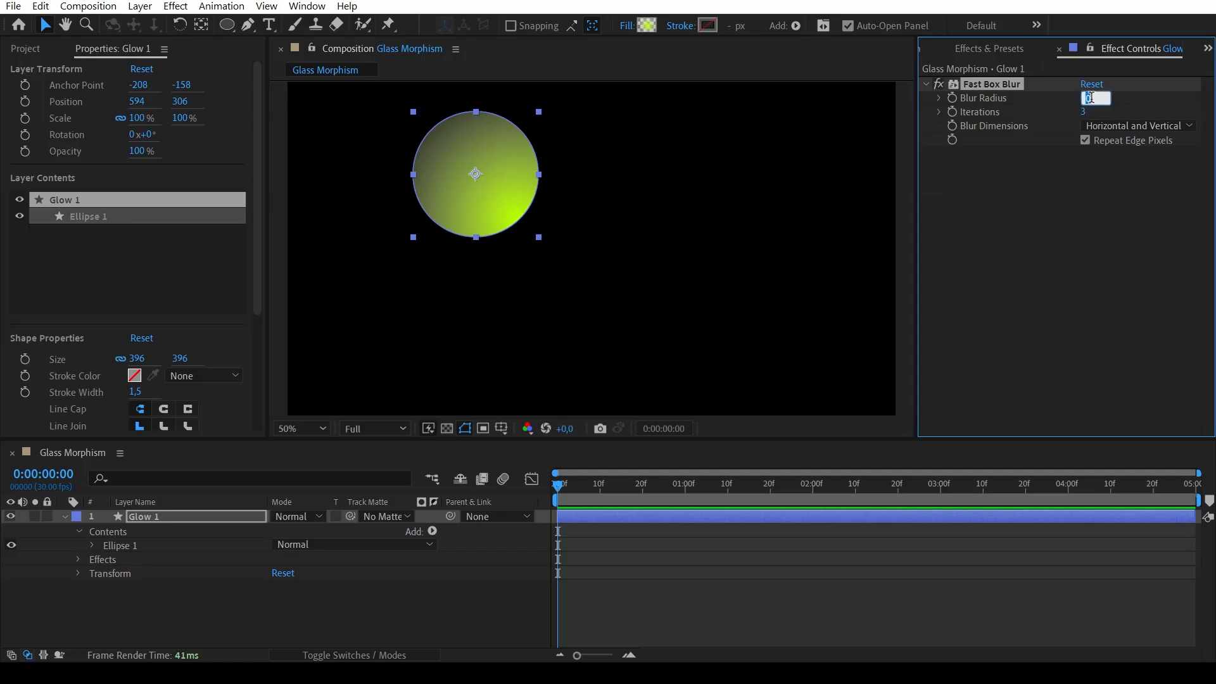
key("Return")
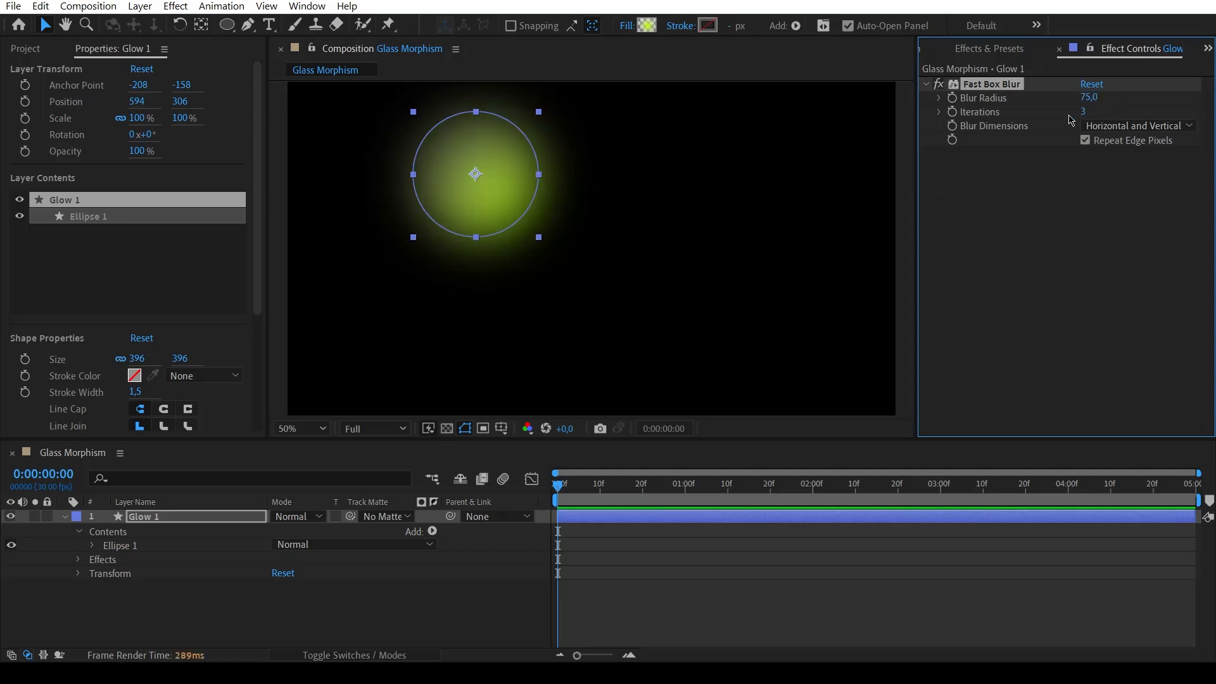
Find the Stylize Glow effect and apply it to the Glow 1 layer.
left_click(738, 258)
key("ctrl+a")
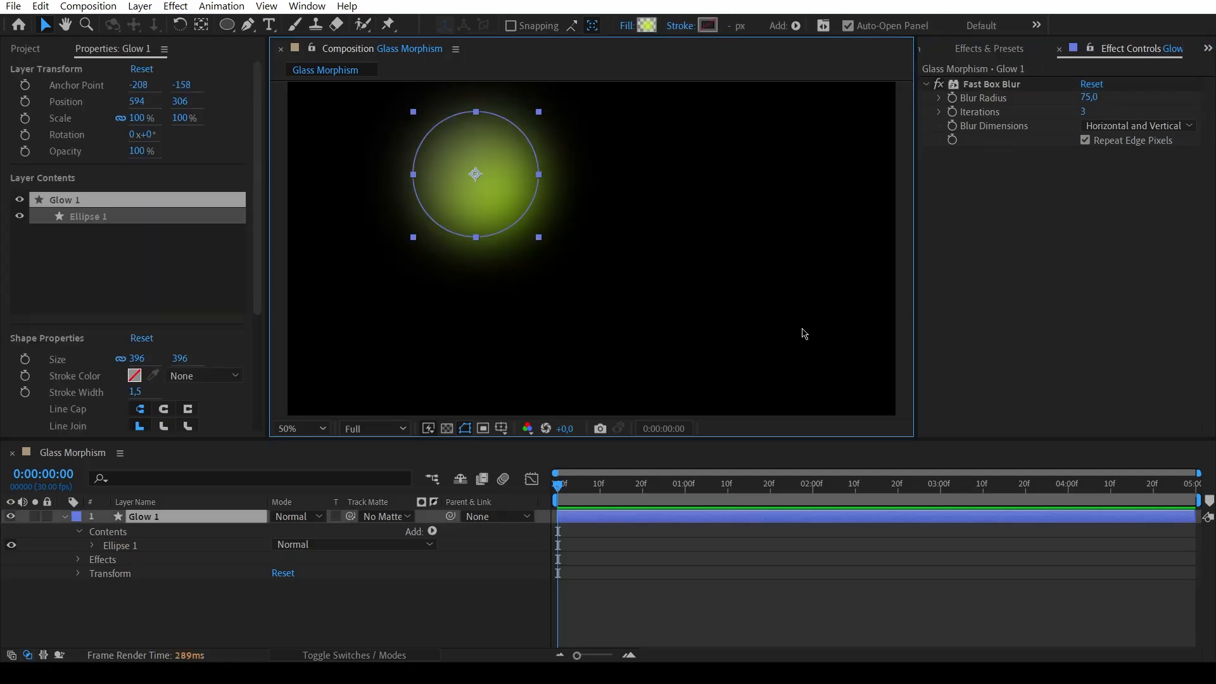
key("ctrl+5")
type("glow")
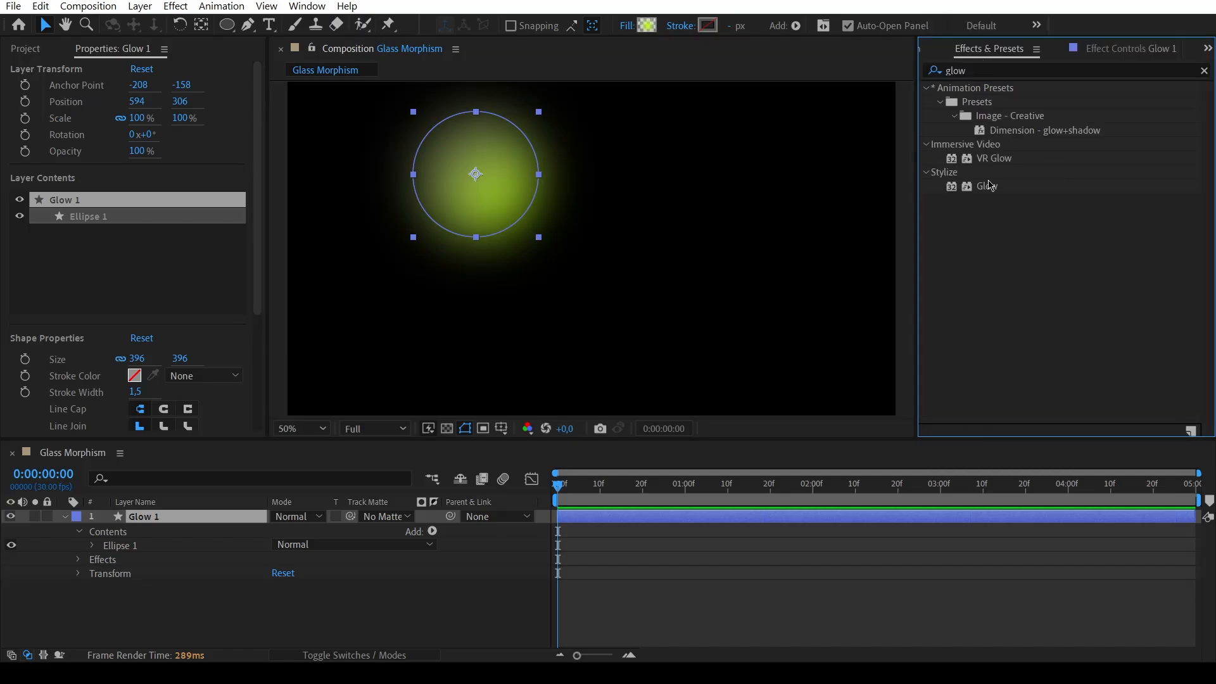
double_click(990, 185)
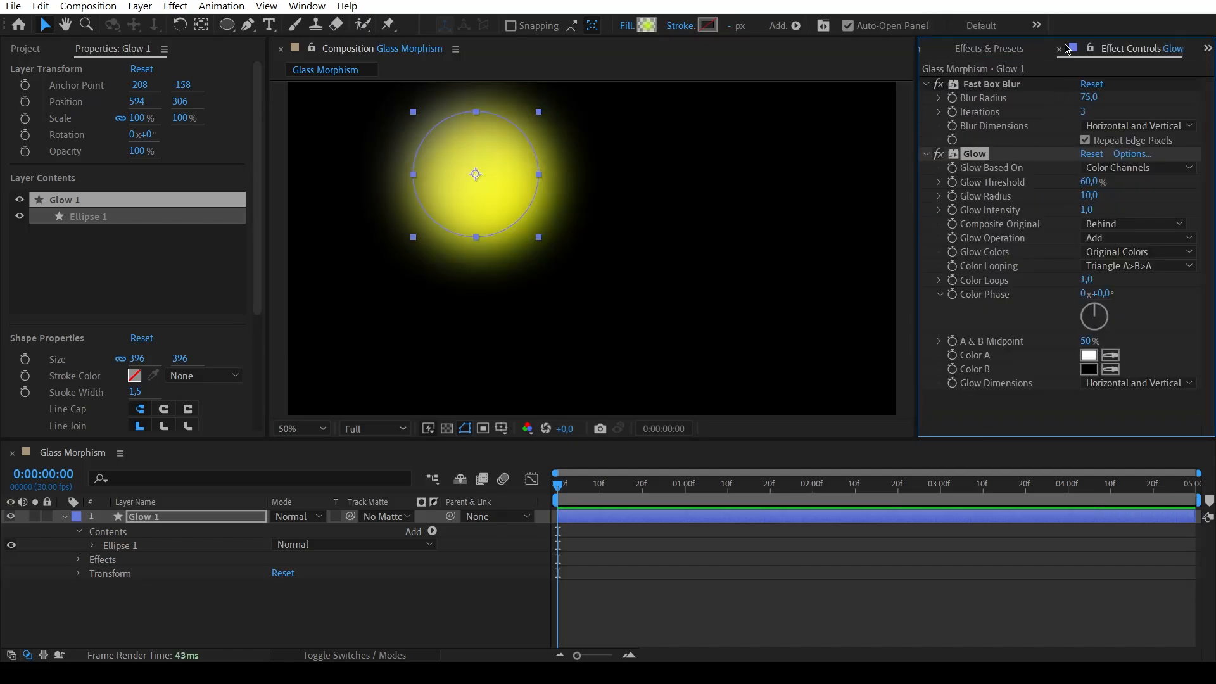
Set the Glow effect's radius to 200 and its intensity to 3.
left_click(926, 84)
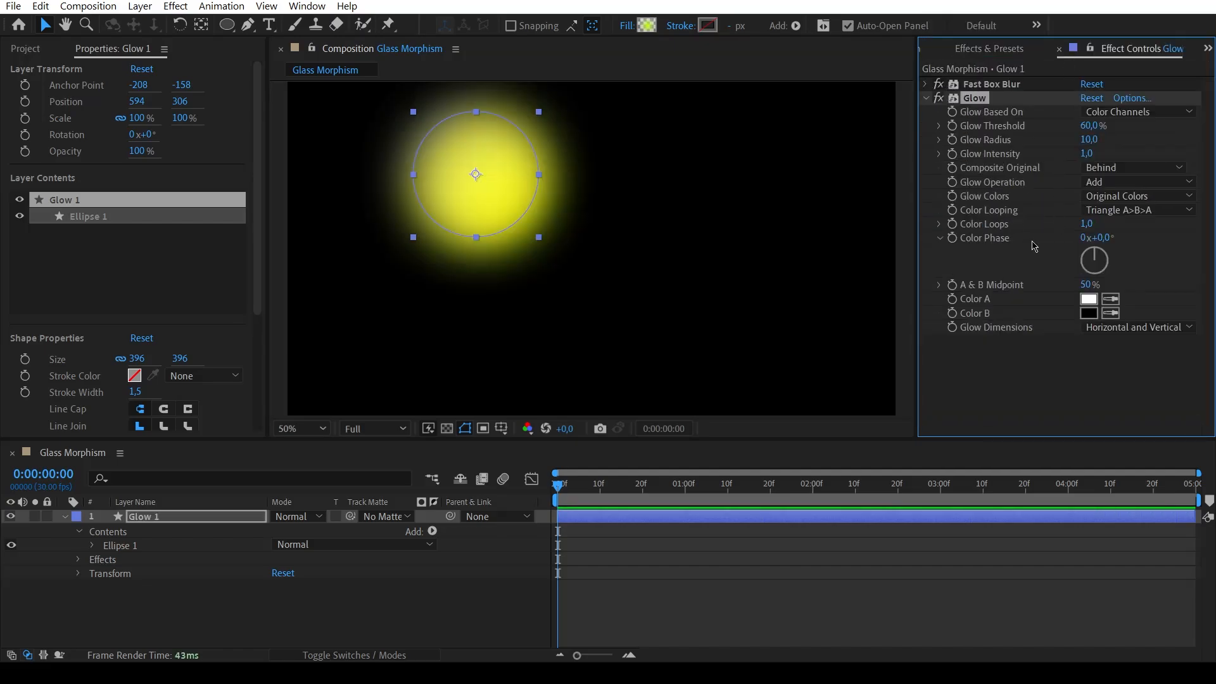
left_click(1093, 140)
type("200")
key("Return")
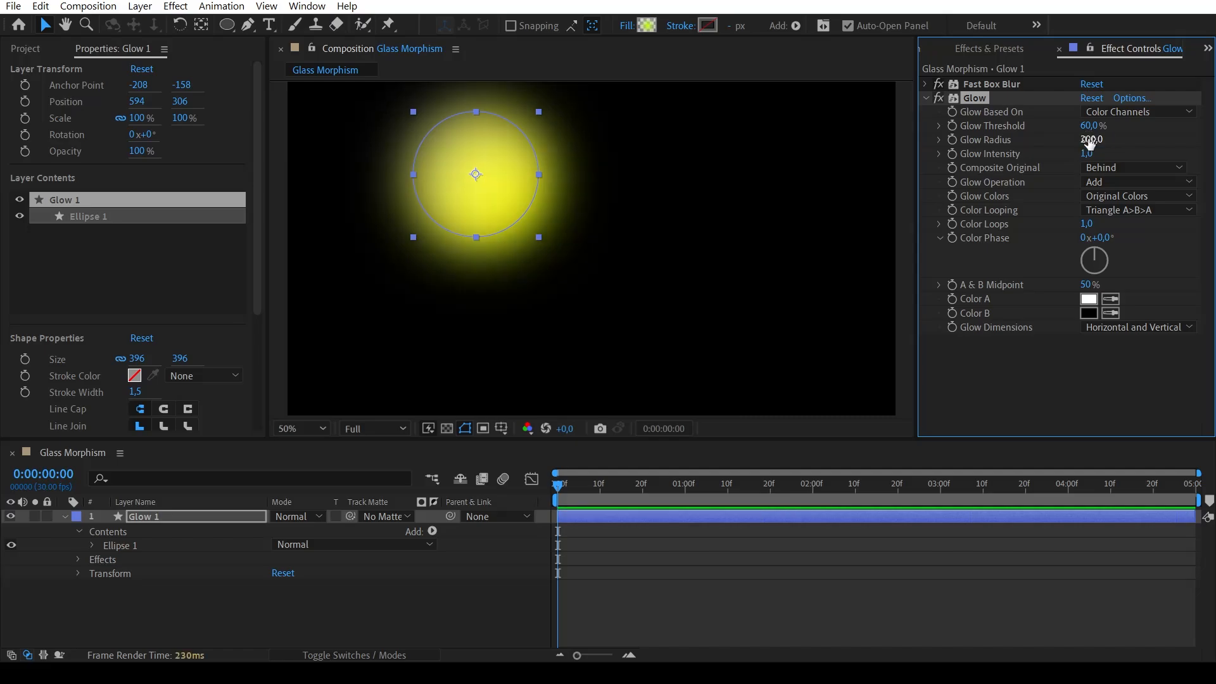
key("Tab")
left_click(1084, 153)
key("Return")
left_click(1086, 155)
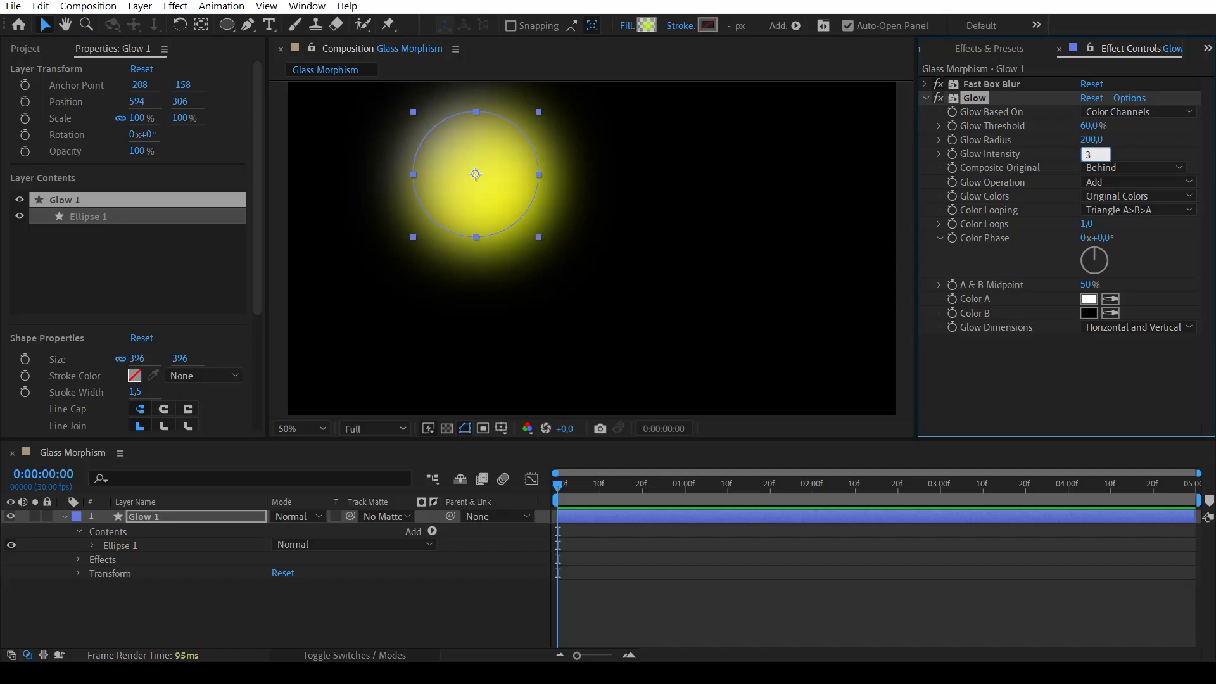
key("Return")
left_click(1057, 375)
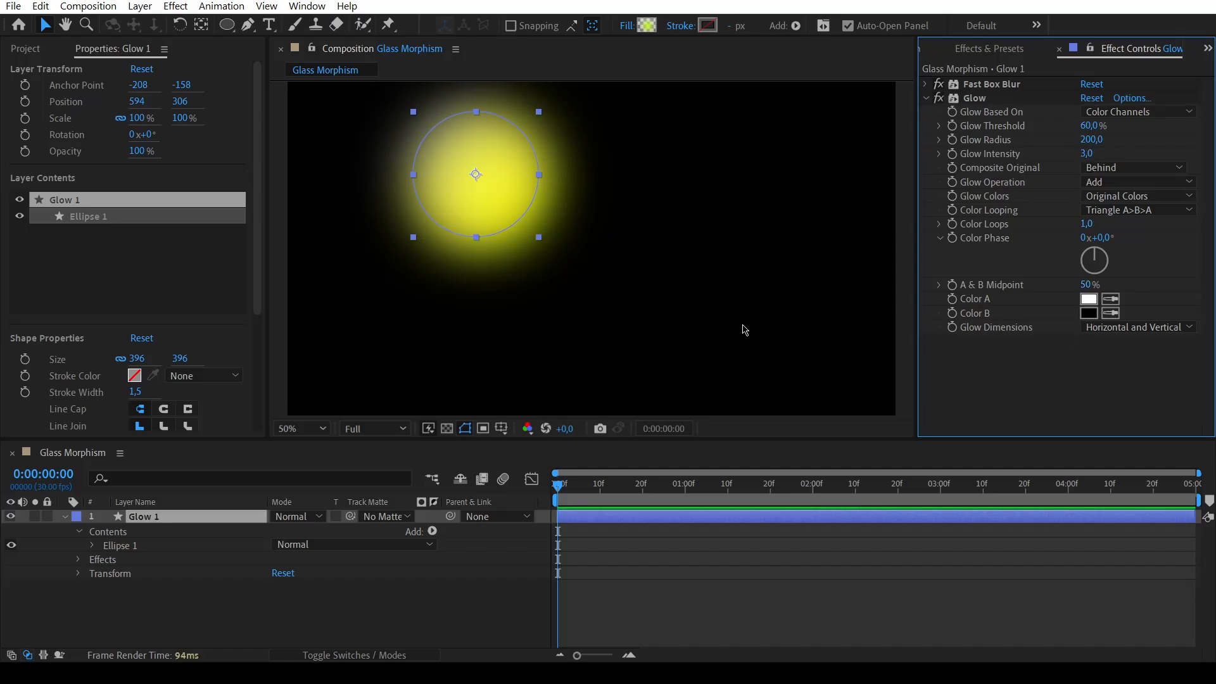
Extend Glow 1's gradient farther to the upper left and set its starting colour to 97FF00.
left_click(683, 325)
left_click(412, 126)
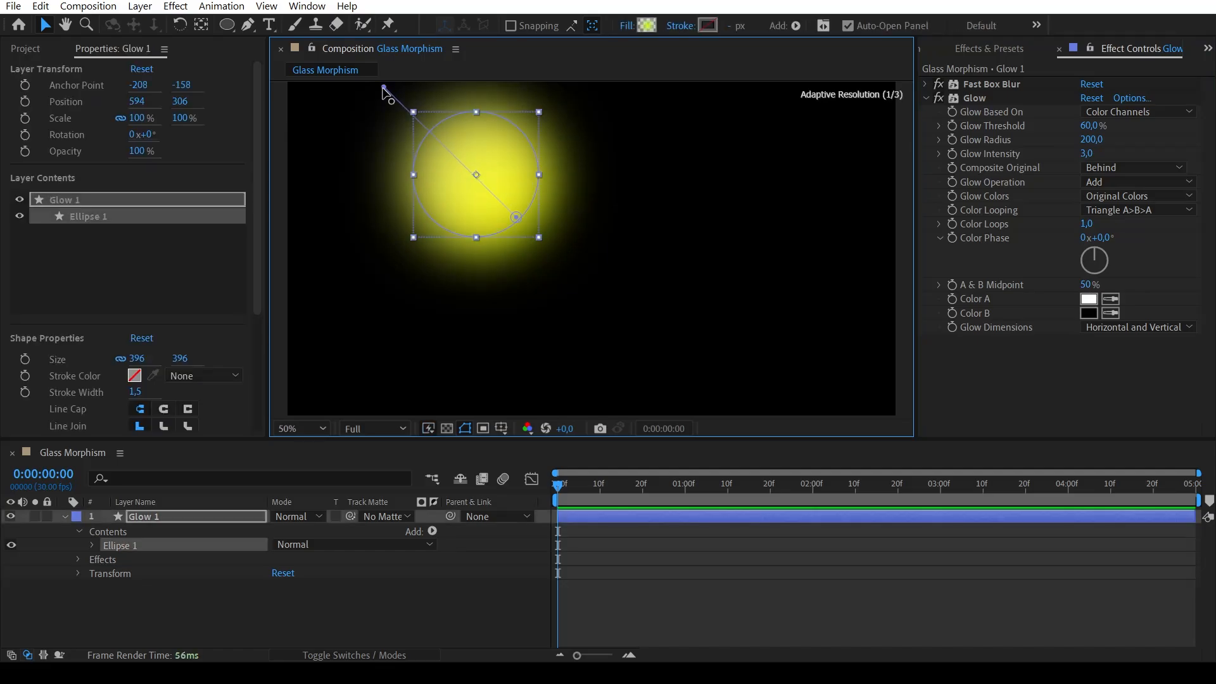
left_click(608, 330)
left_click(513, 165)
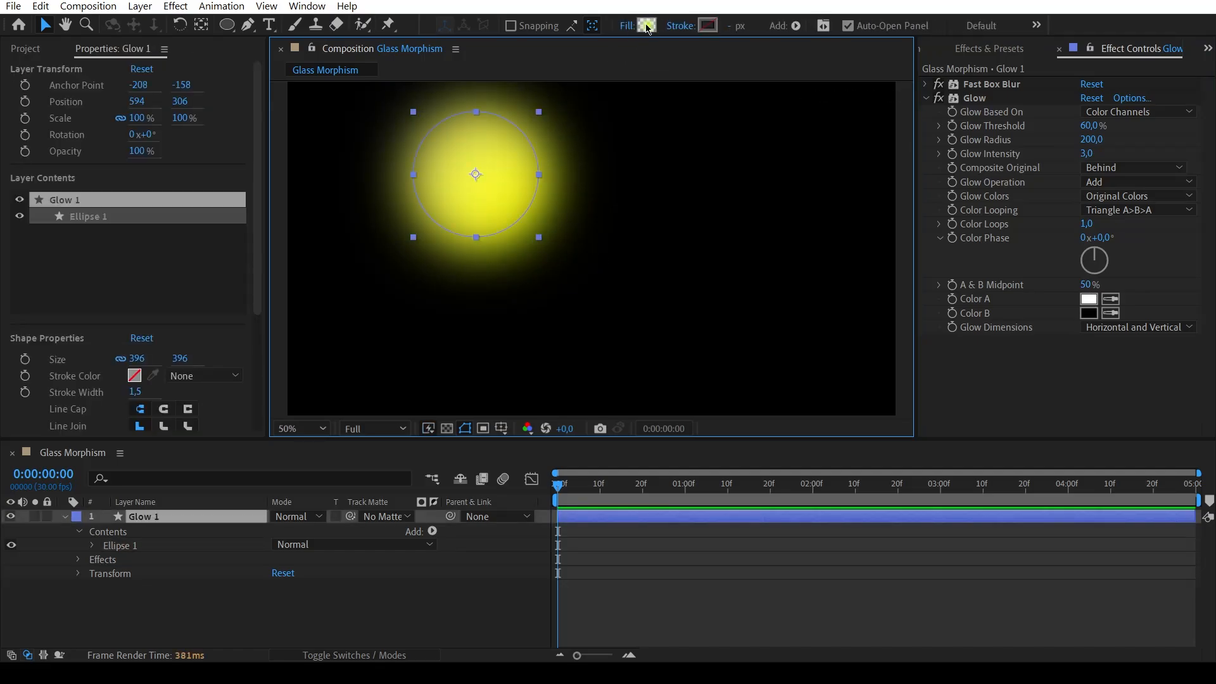
left_click(646, 26)
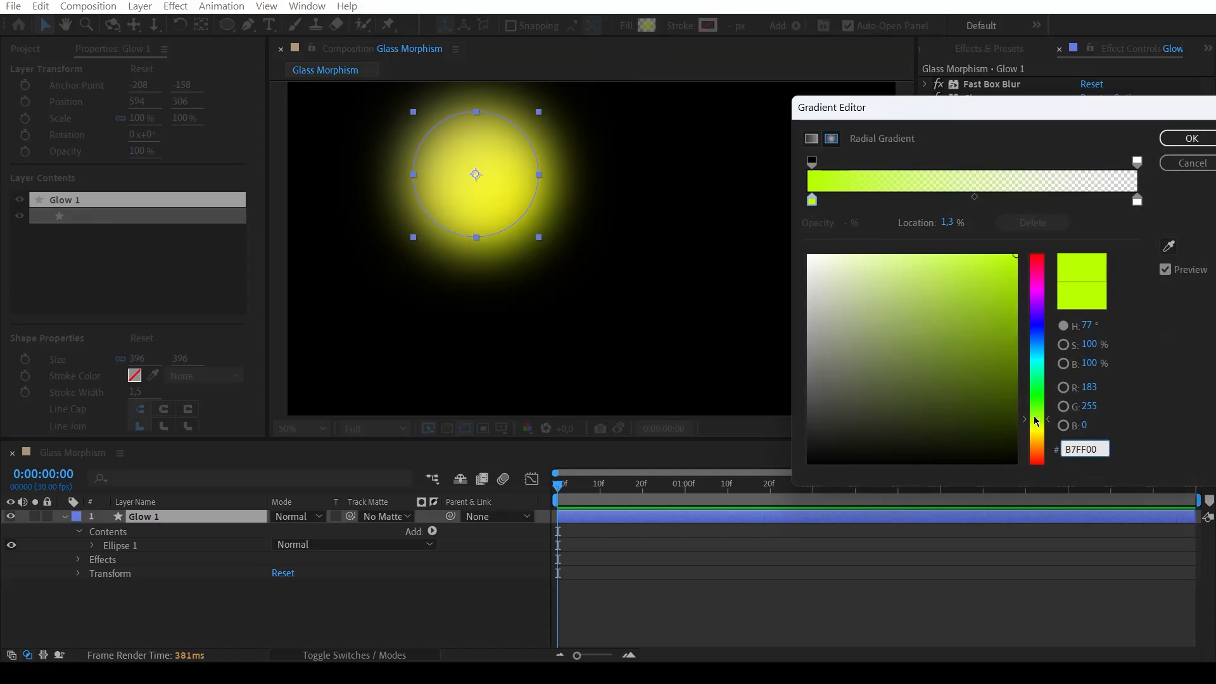
left_click_drag(1037, 422, 1050, 417)
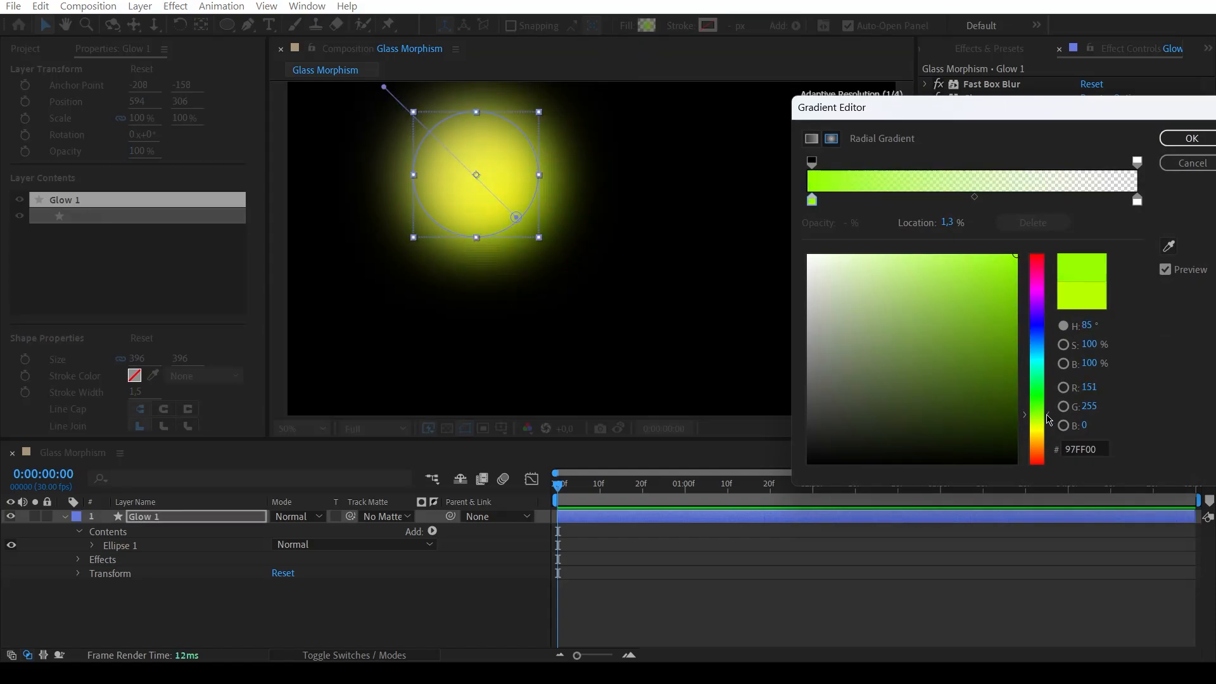
left_click(1192, 139)
left_click(743, 342)
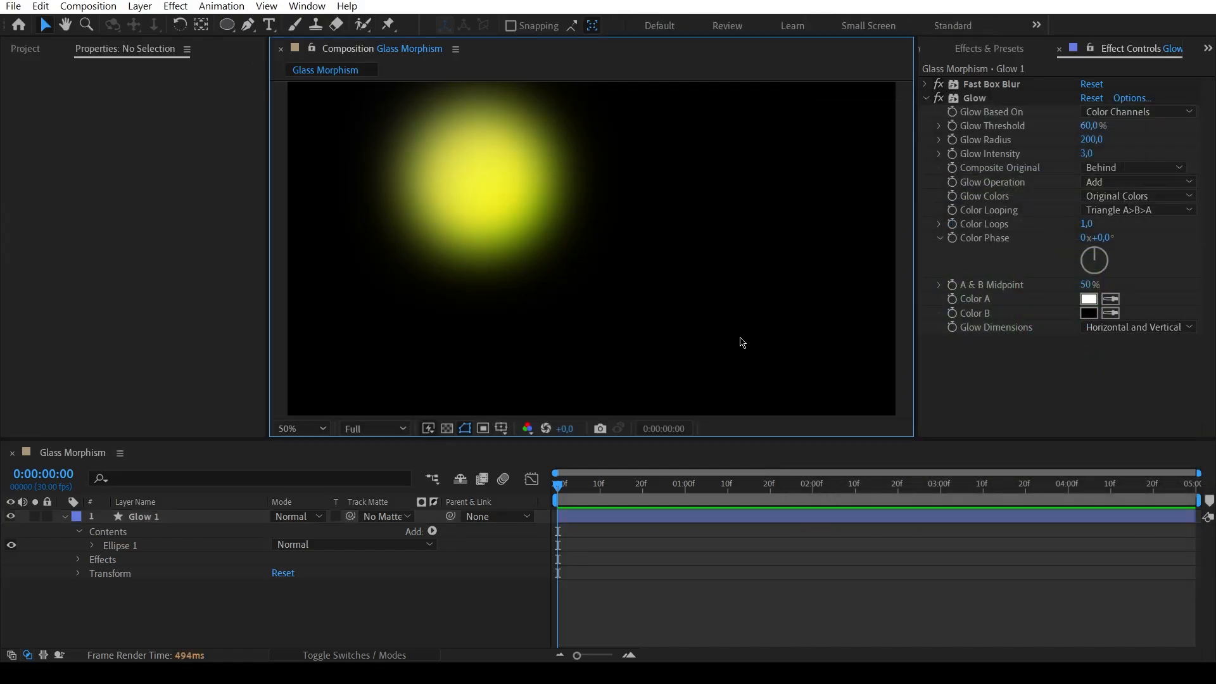
Move Glow 1 toward the frame's upper-left area, to about 494, 214, and collapse the layer's properties.
left_click(477, 168)
left_click_drag(478, 168, 462, 155)
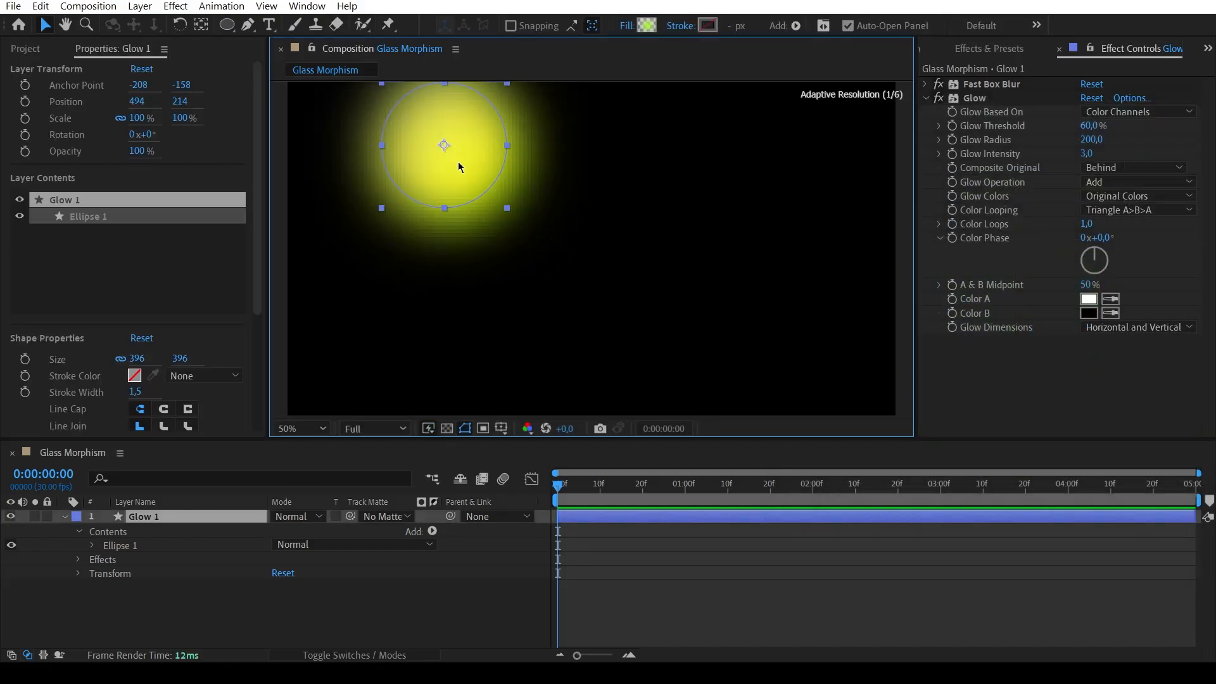
left_click(241, 621)
left_click(64, 516)
Duplicate the Glow 1 layer and move the copy to the frame's lower-right area, at about 1326, 702.
left_click(157, 518)
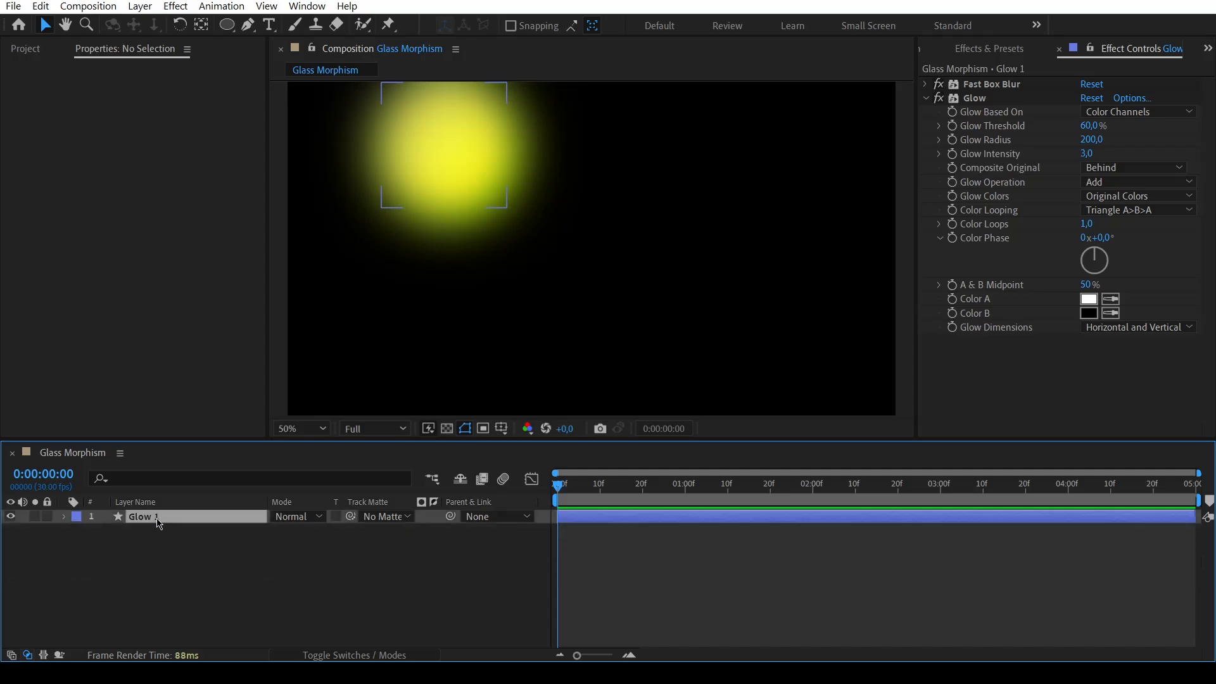
key("ctrl+d")
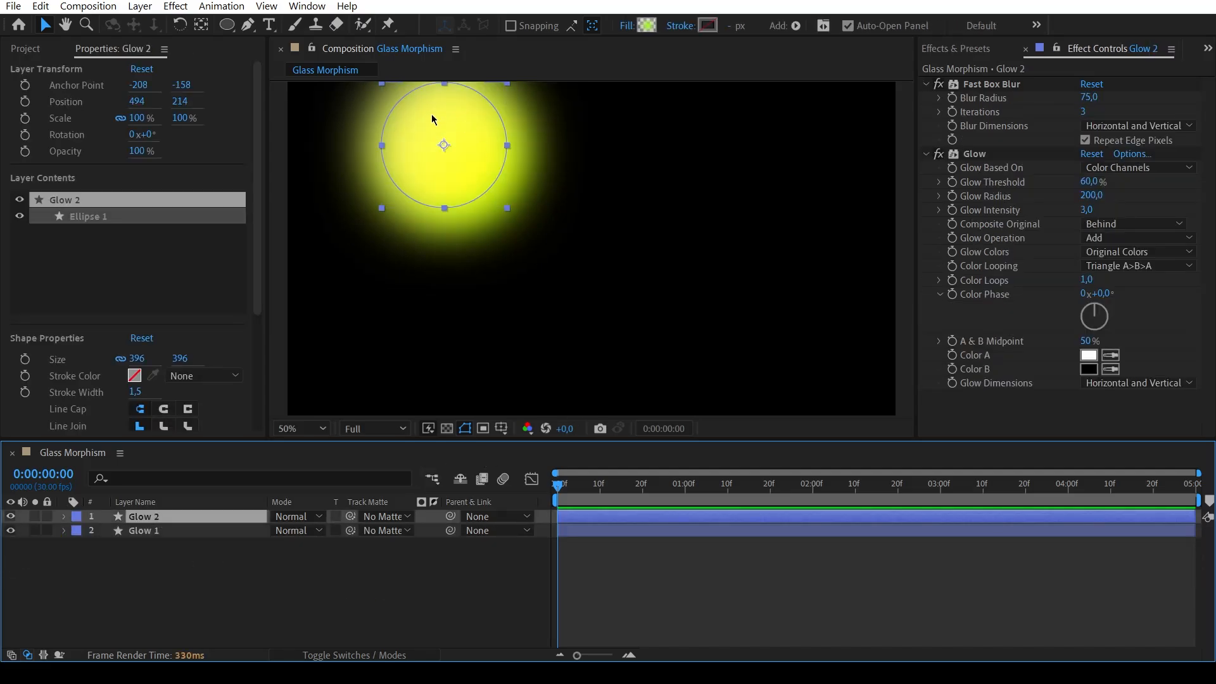
left_click_drag(437, 140, 702, 295)
Reverse Glow 2's gradient so it runs from the upper-left edge past the lower-right edge, and shift the ellipse slightly down and right.
double_click(712, 298)
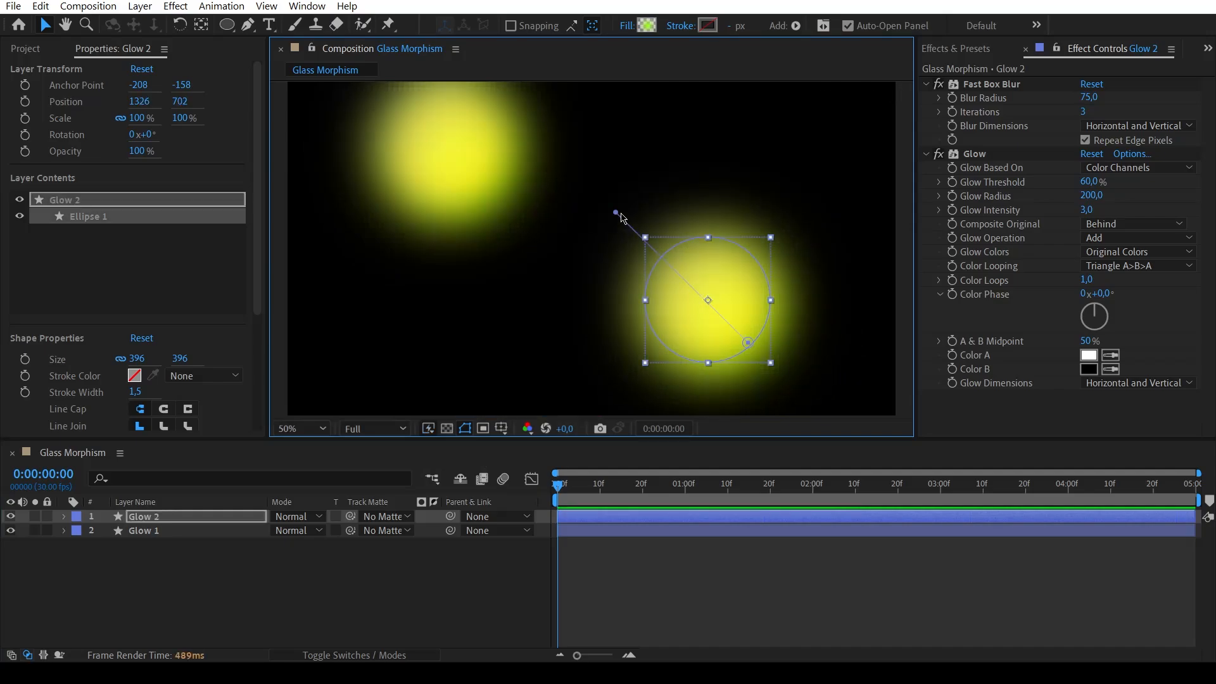
left_click_drag(747, 342, 663, 257)
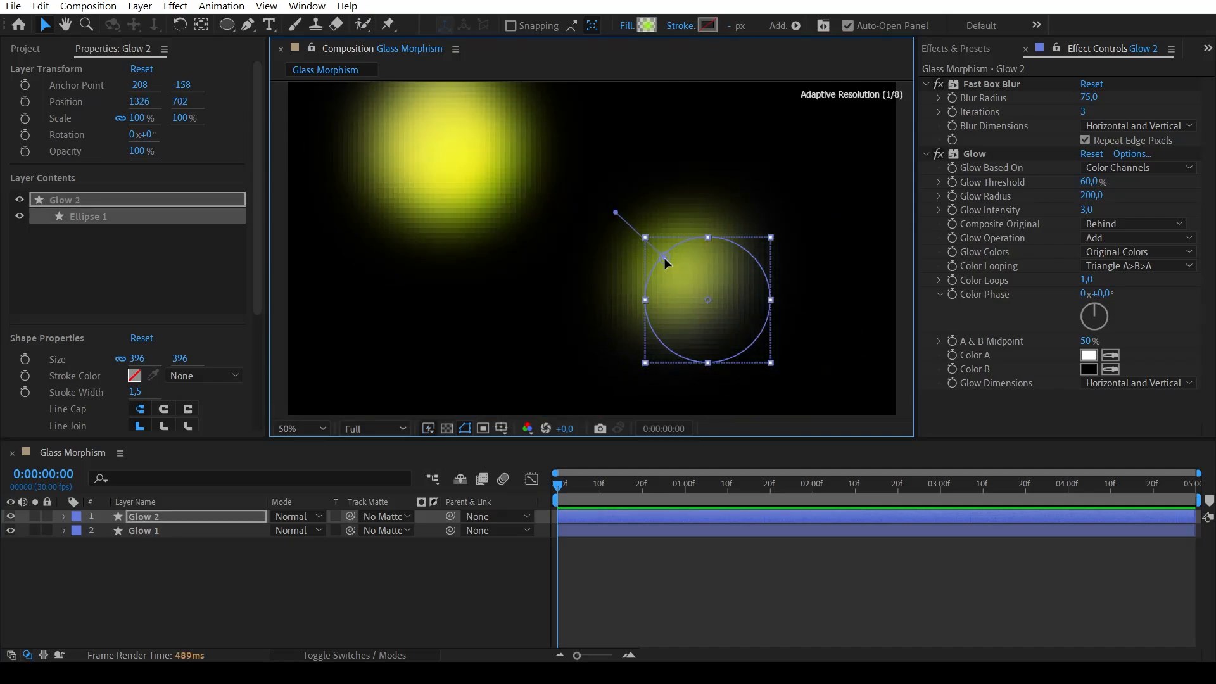
left_click_drag(615, 212, 801, 398)
left_click_drag(711, 296, 742, 333)
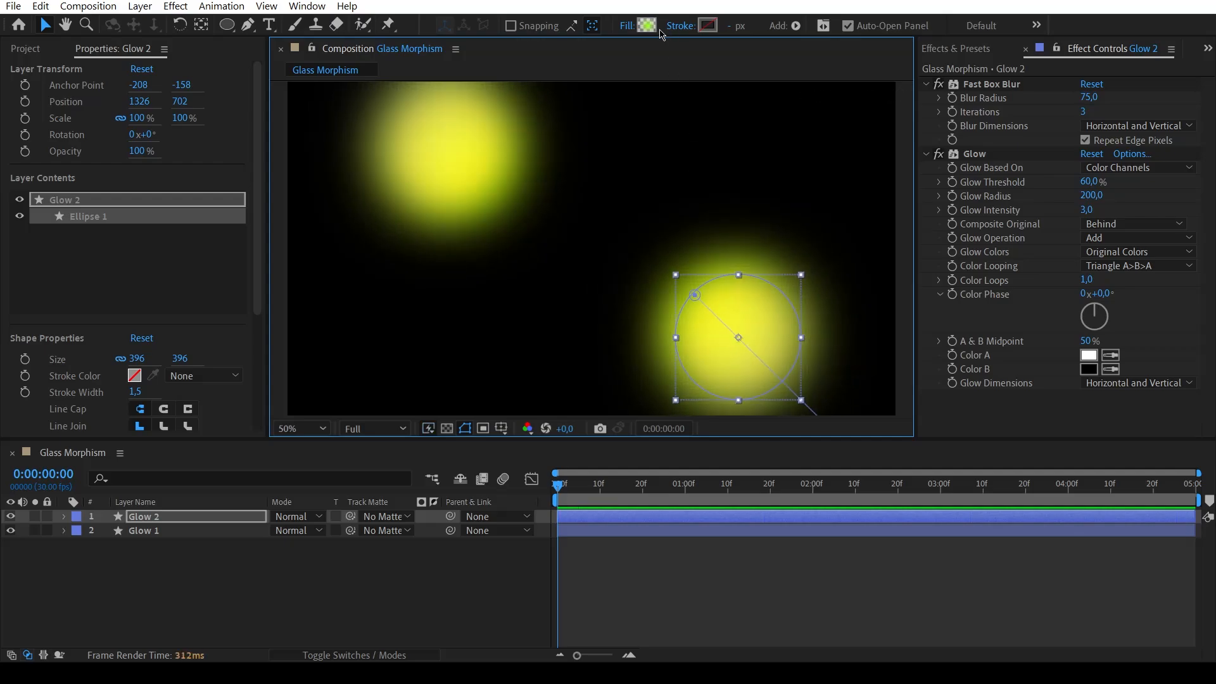
Set the starting colour of Glow 2's gradient fill to purple AD00FF.
left_click(646, 26)
left_click(1044, 295)
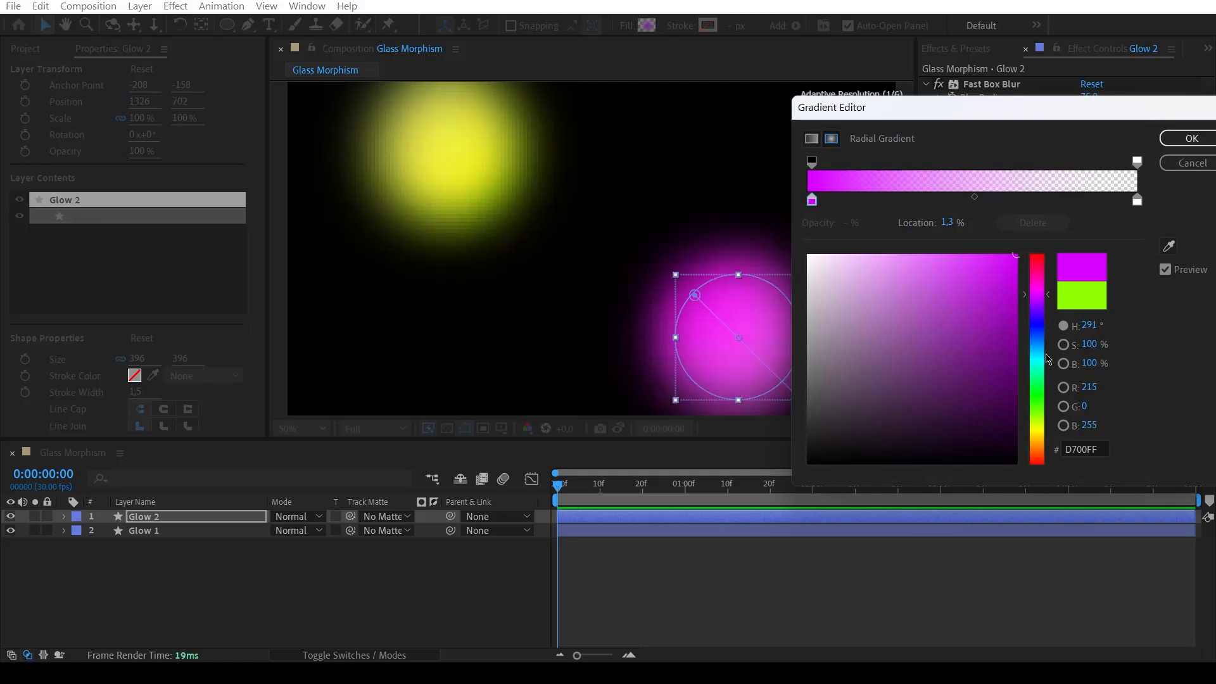
mouse_move(1043, 293)
left_mouse_down()
mouse_move(1045, 323)
mouse_move(1050, 304)
left_mouse_up()
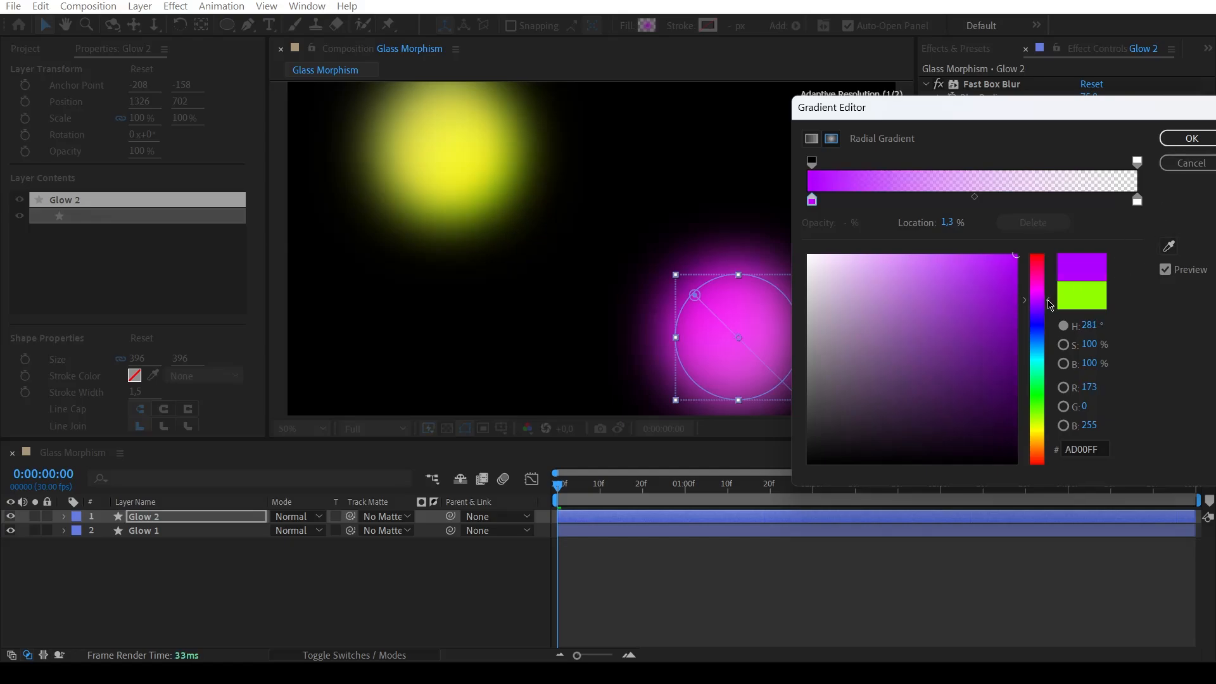
left_click(1192, 138)
left_click(736, 232)
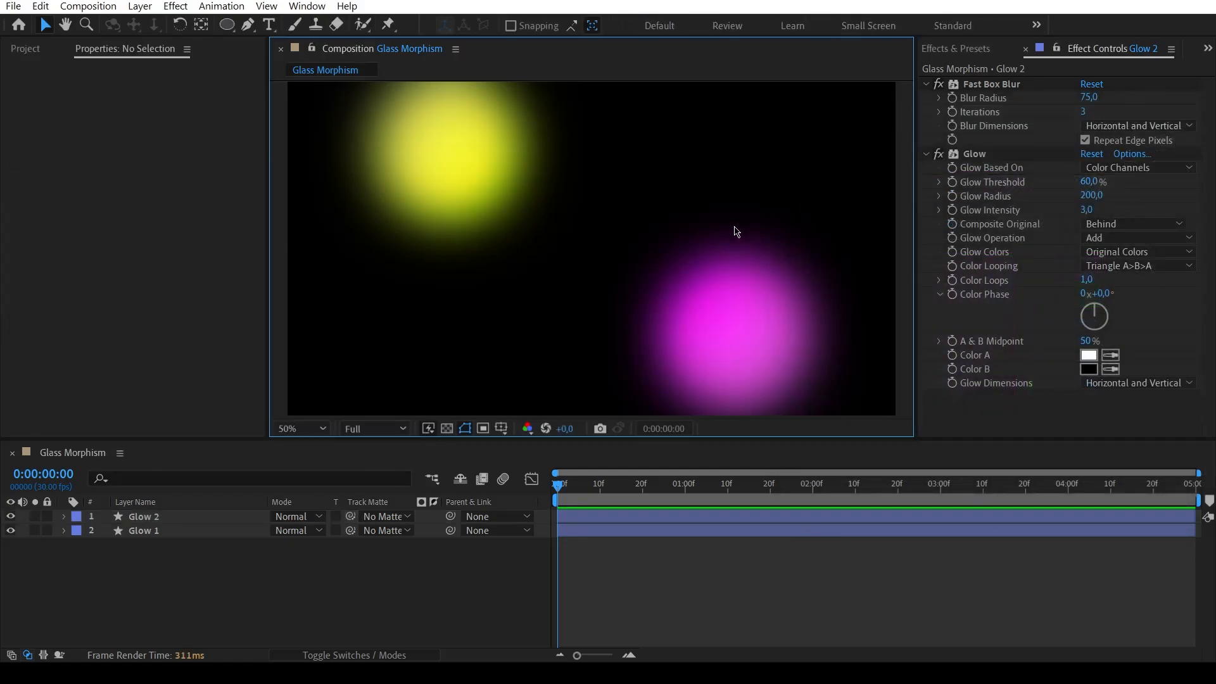
Move Glow 2 to about 1338, 778 and nudge Glow 1 slightly downward.
key("comma")
left_click(668, 295)
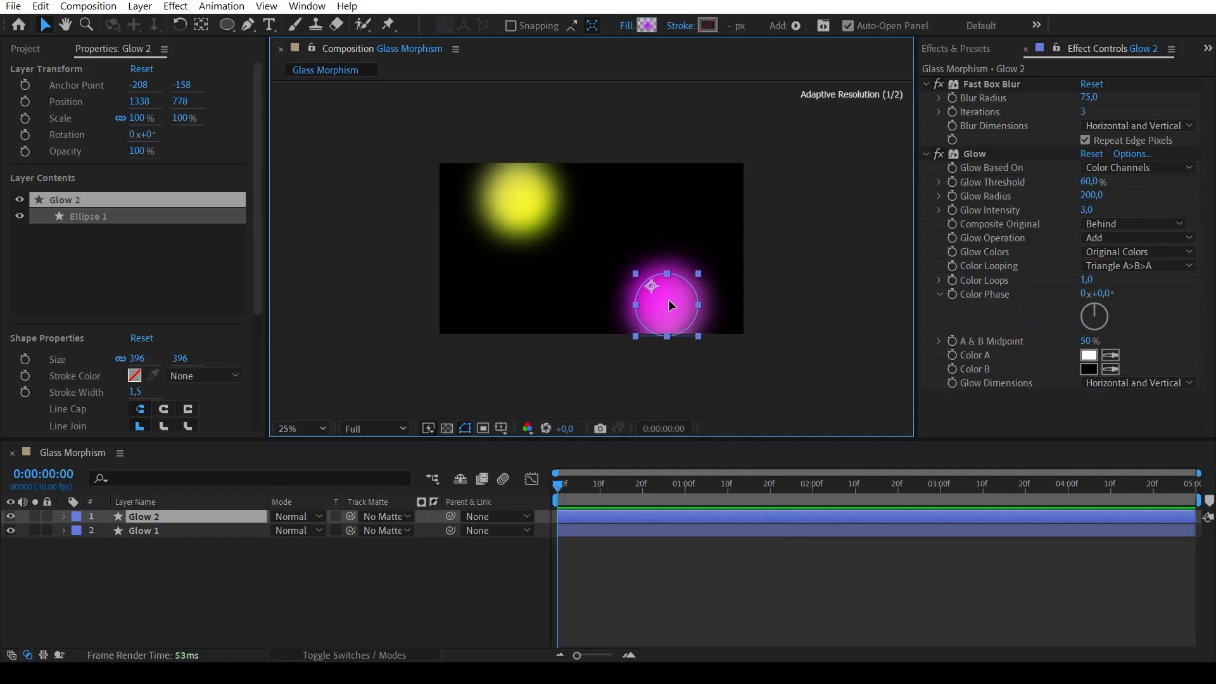
left_click(500, 212)
left_click_drag(501, 204, 499, 207)
left_click(678, 298)
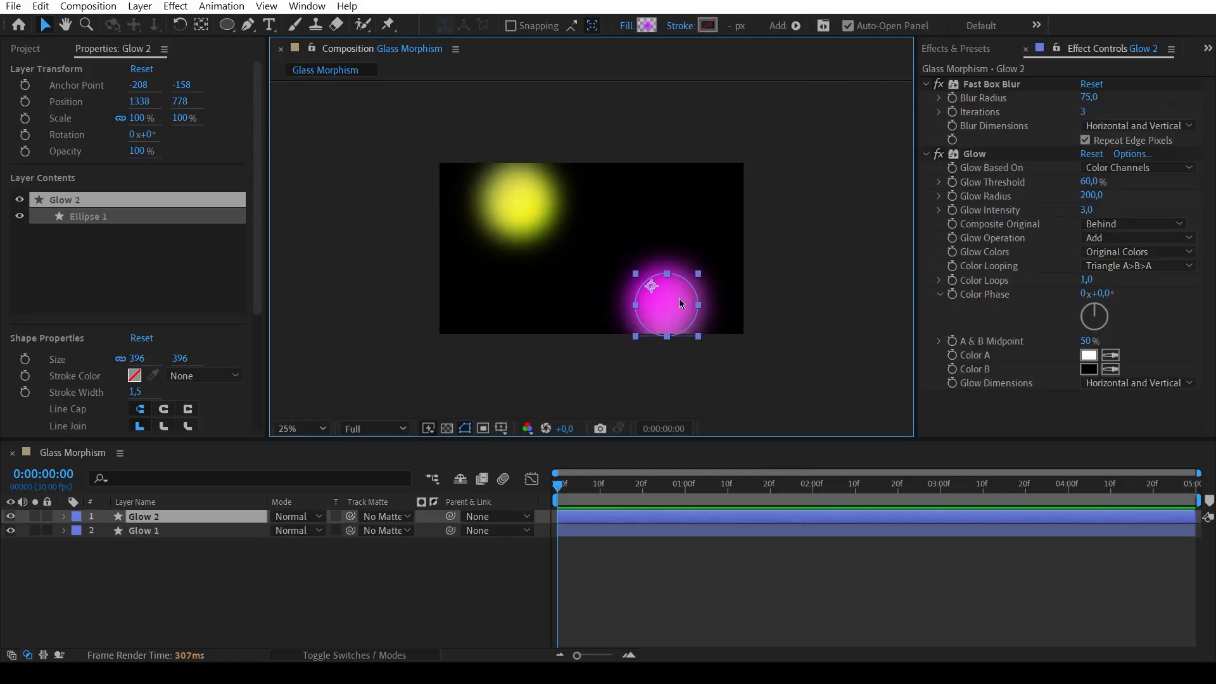
left_click(576, 312)
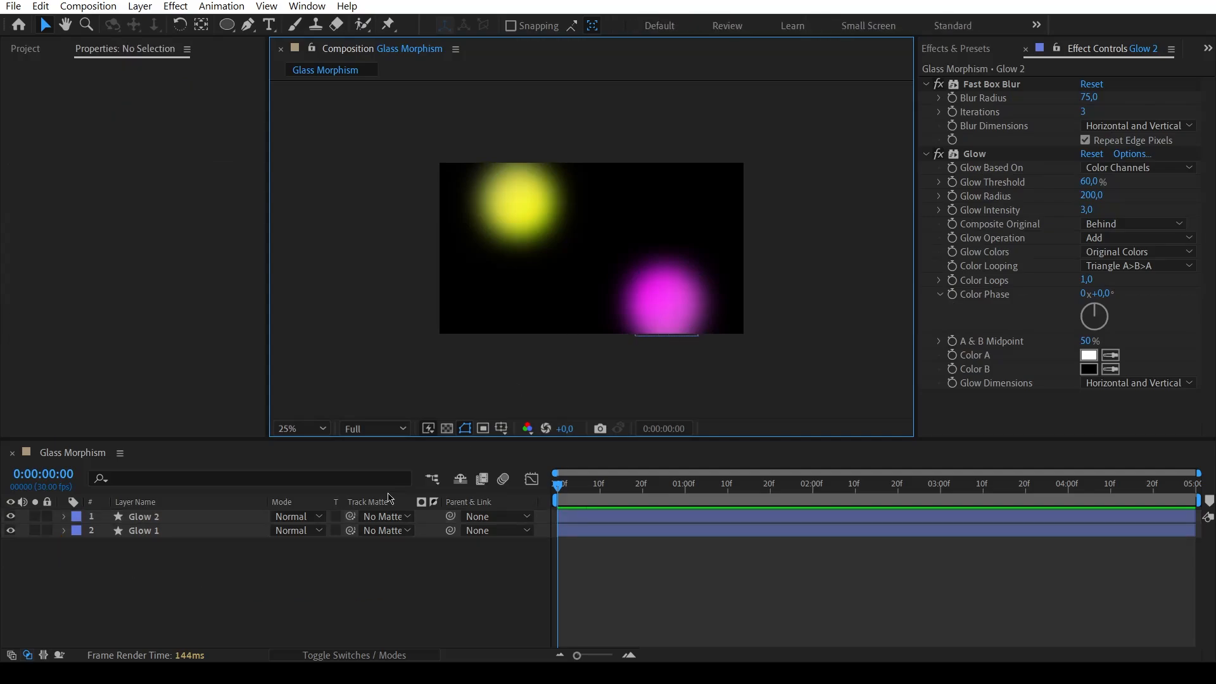
Create a null object in the Glass Morphism composition and centre its anchor point within the null.
right_click(295, 565)
mouse_move(387, 370)
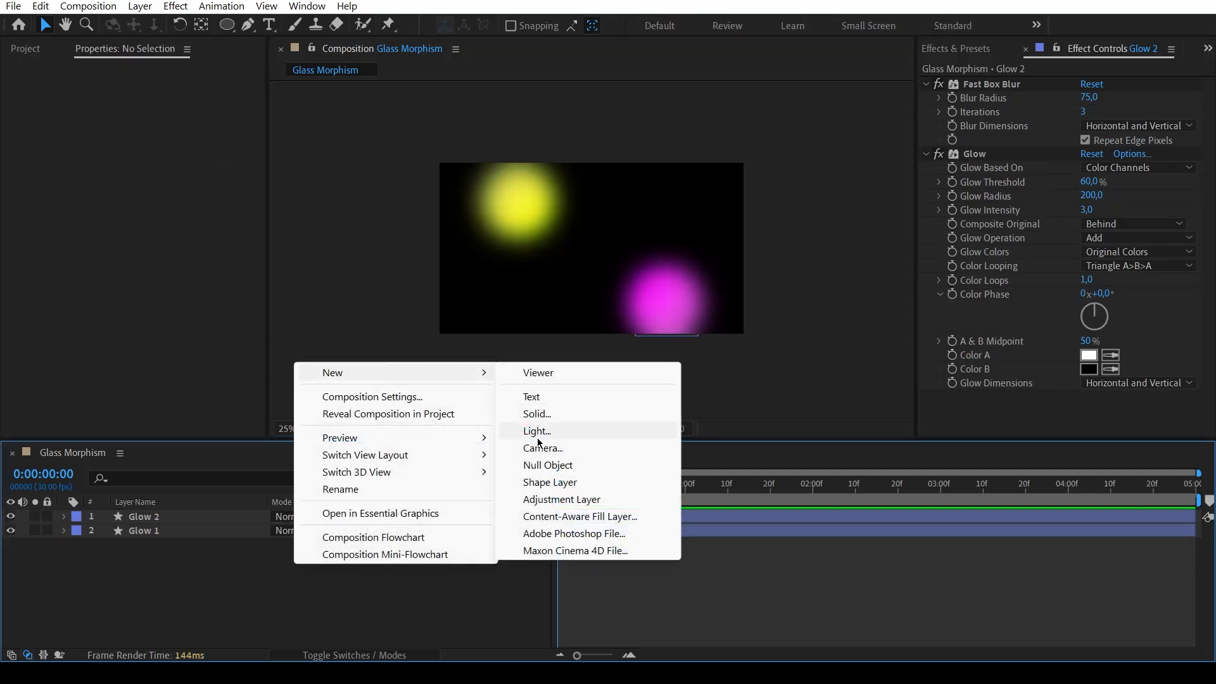
left_click(548, 466)
key("ctrl+Home")
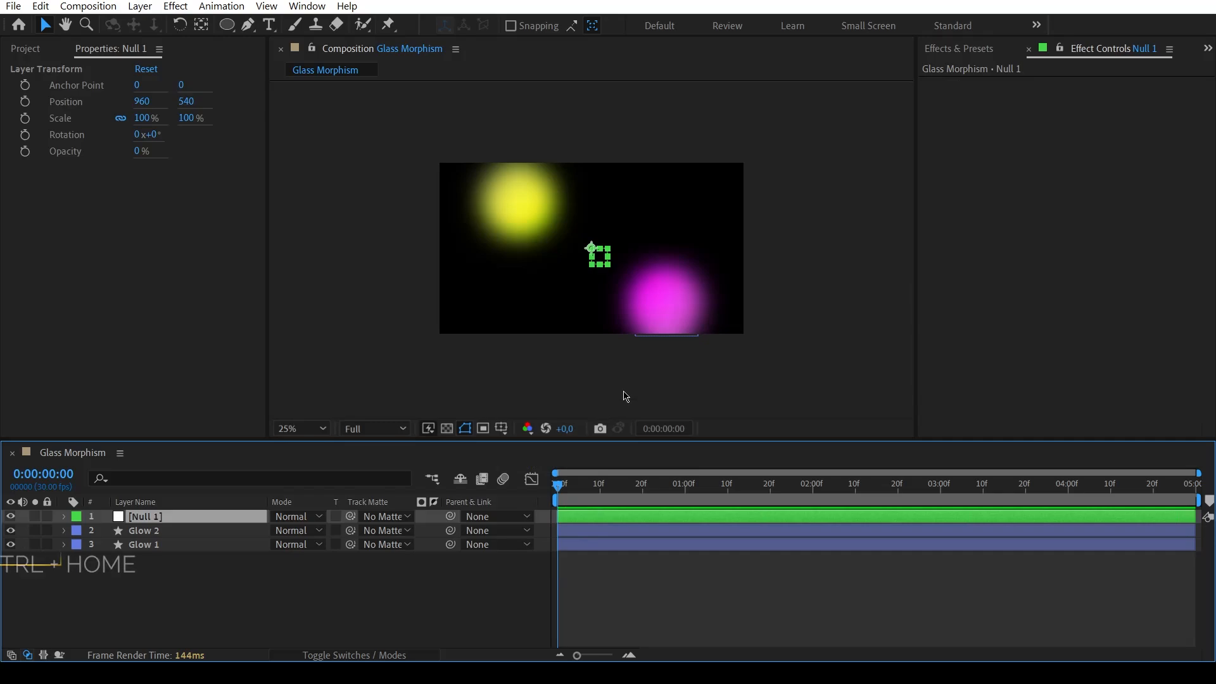
Align the null object to the composition's centre, both horizontally and vertically.
left_click(1208, 49)
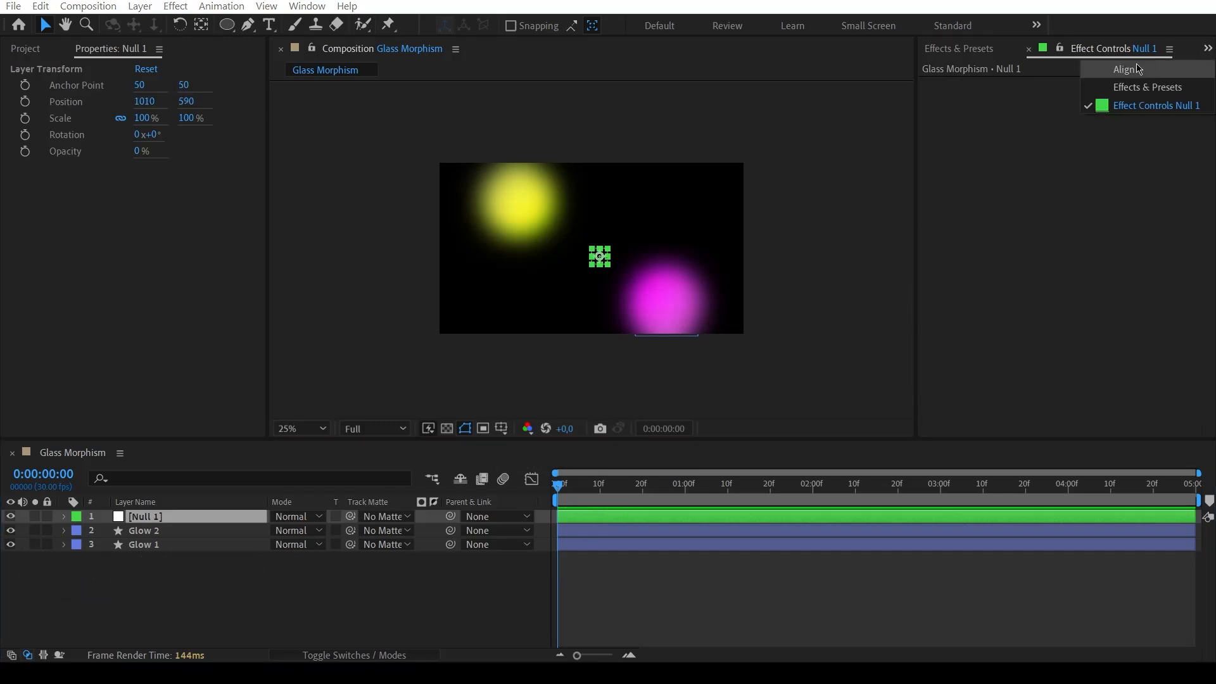
left_click(1128, 69)
left_click(962, 91)
left_click(1047, 90)
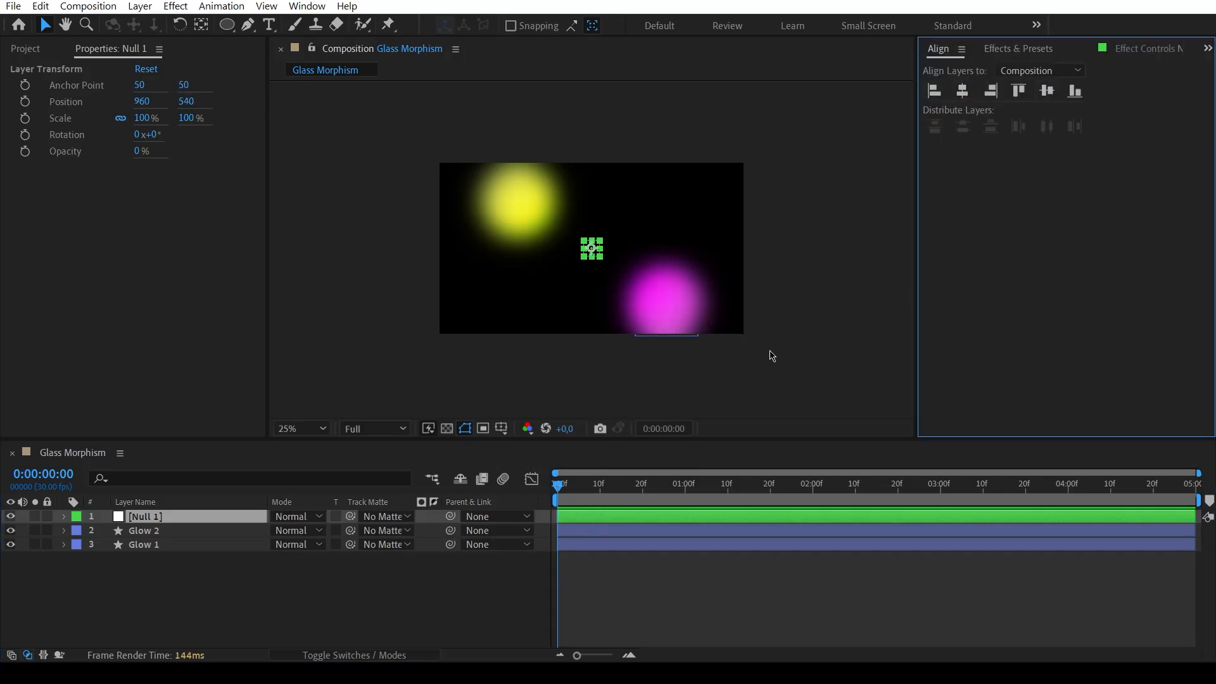
left_click(772, 356)
left_click(593, 253)
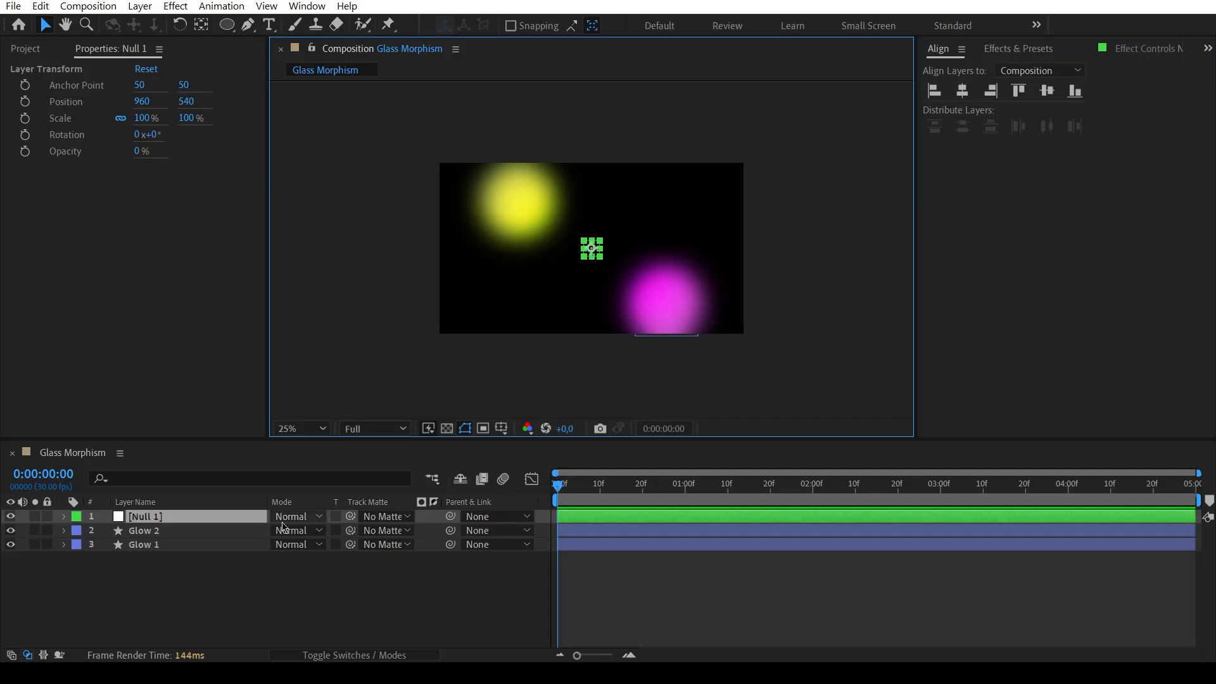
Animate the null's rotation with keyframes from 0° at 0:00:00:00 to 180° at 0:00:04:29.
left_click(198, 517)
key("r")
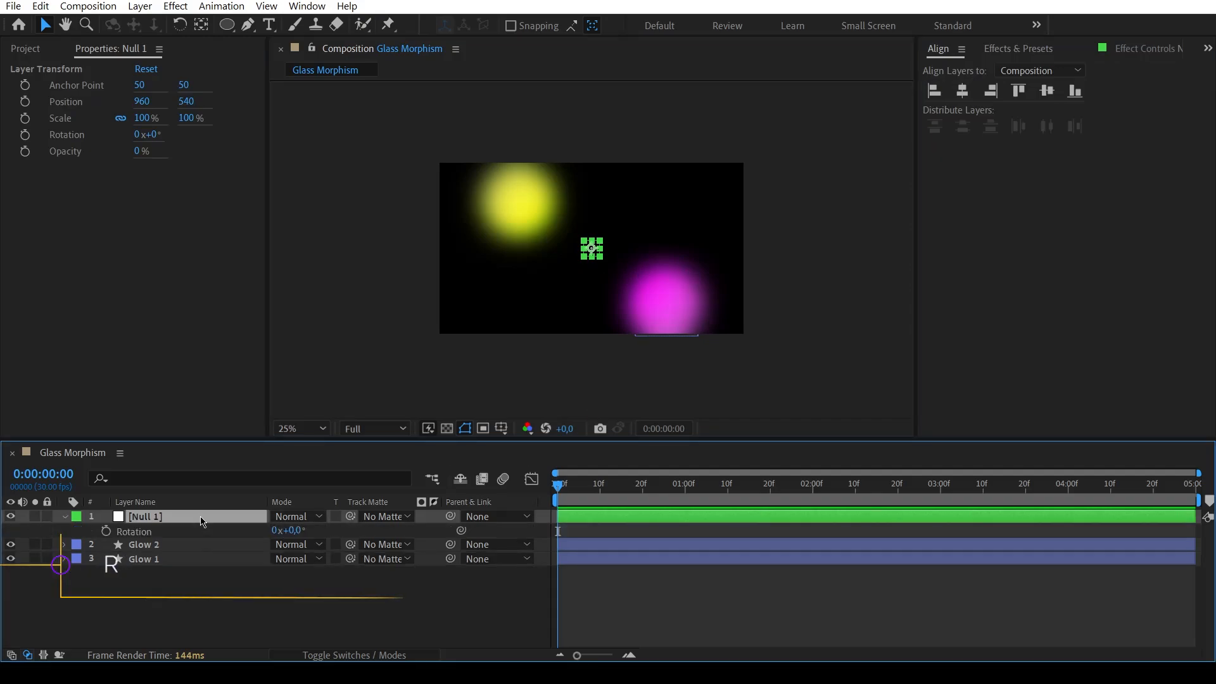
left_click(107, 531)
left_click_drag(564, 486, 1207, 487)
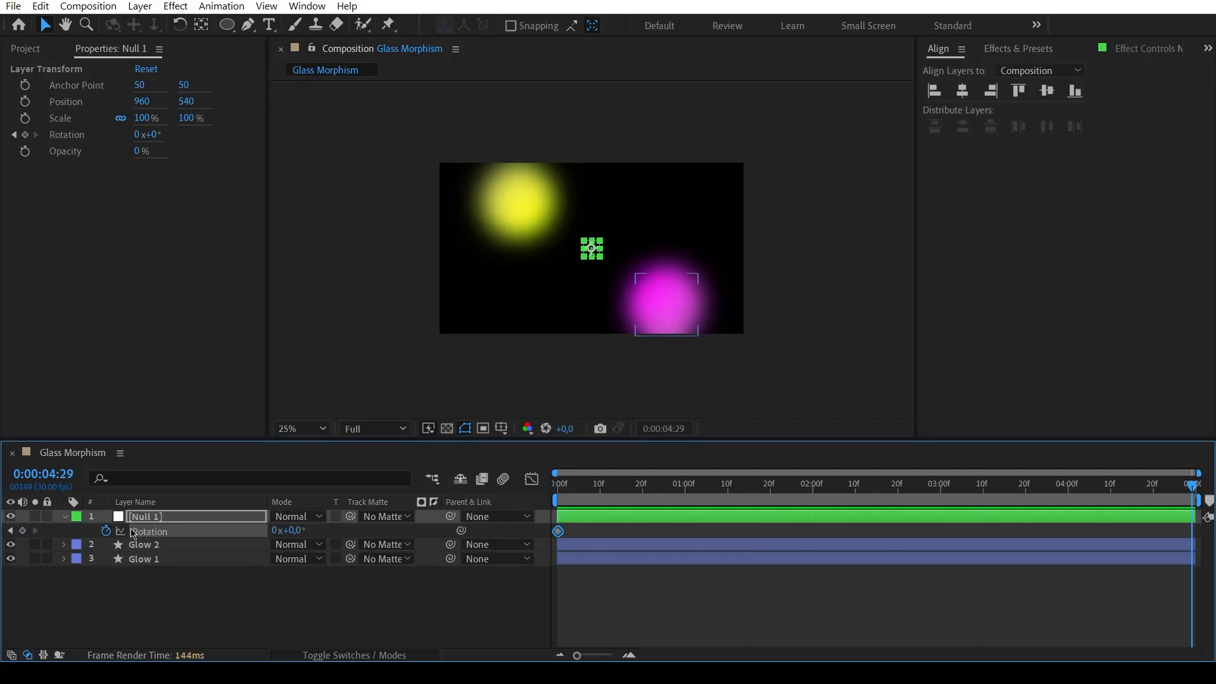
left_click(298, 531)
left_click(295, 529)
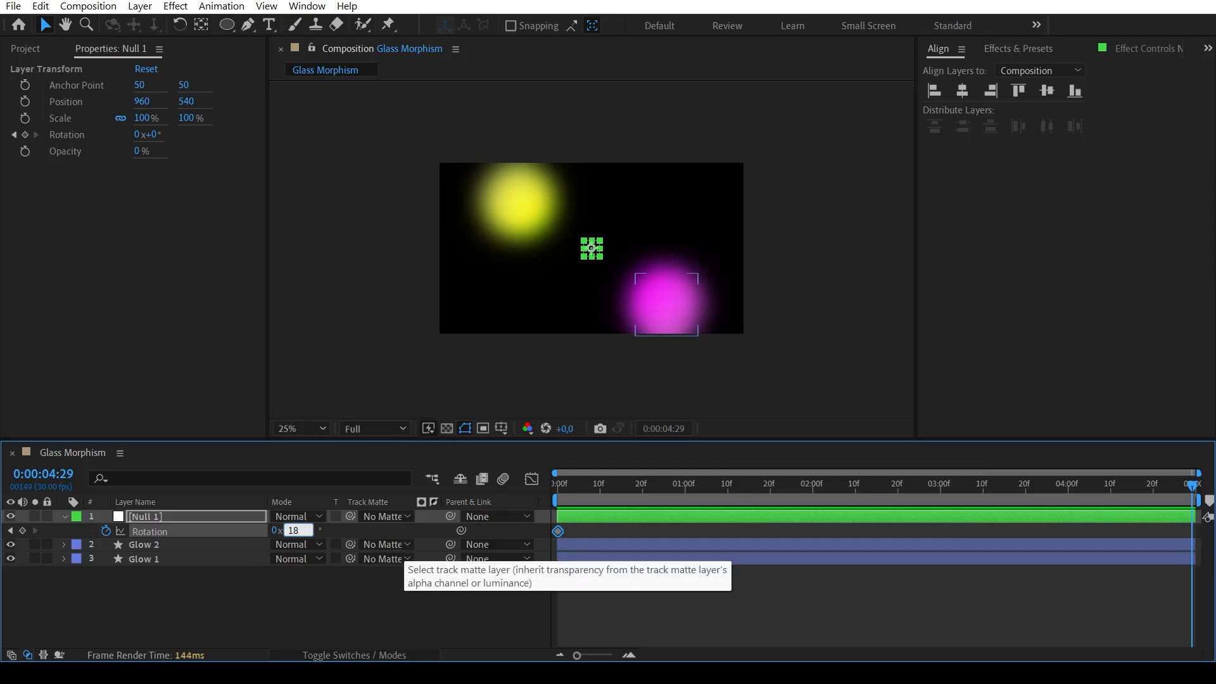
key("Return")
left_click(559, 486)
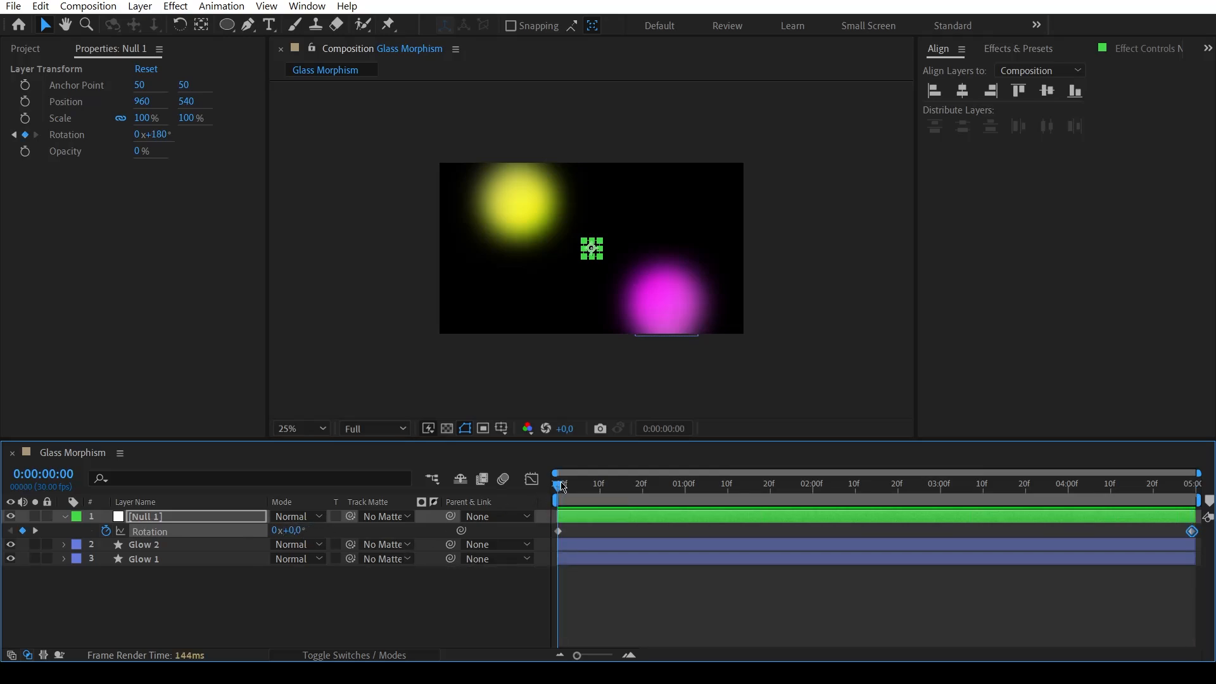
left_click_drag(560, 488, 1197, 487)
left_click(262, 606)
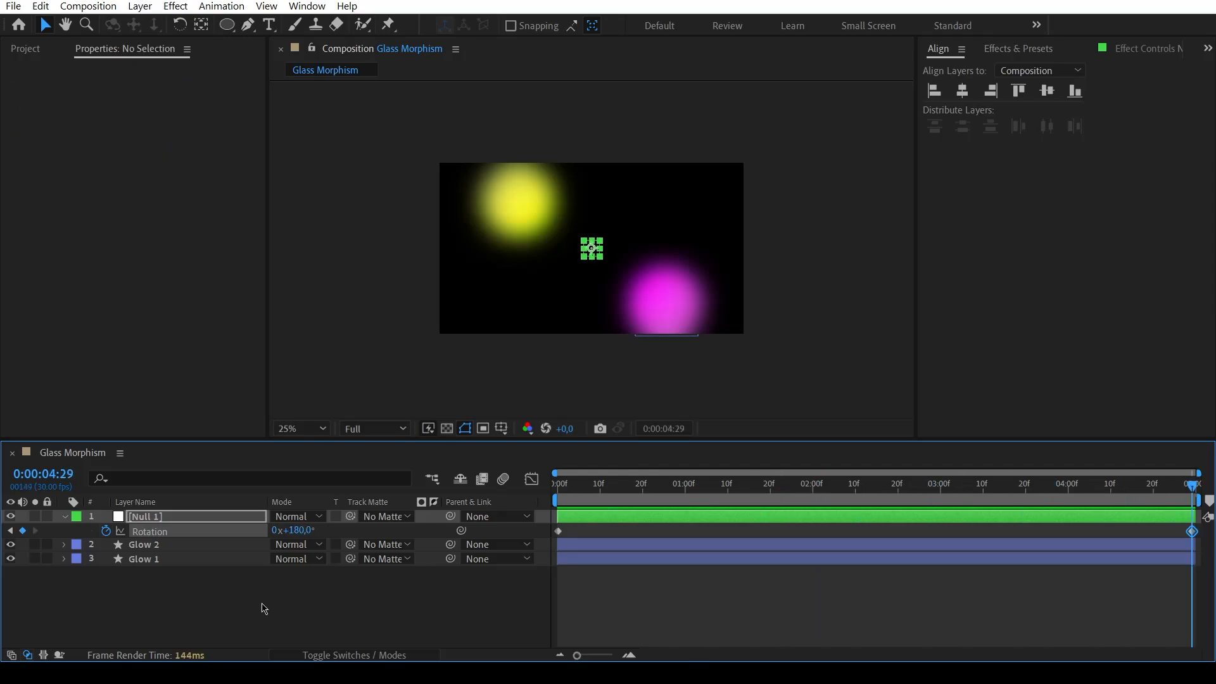
Parent the Glow 2 and Glow 1 layers to Null 1 and return the playhead to 0:00:00:00.
left_click(208, 561)
left_click(203, 547)
left_click(172, 559, "shift")
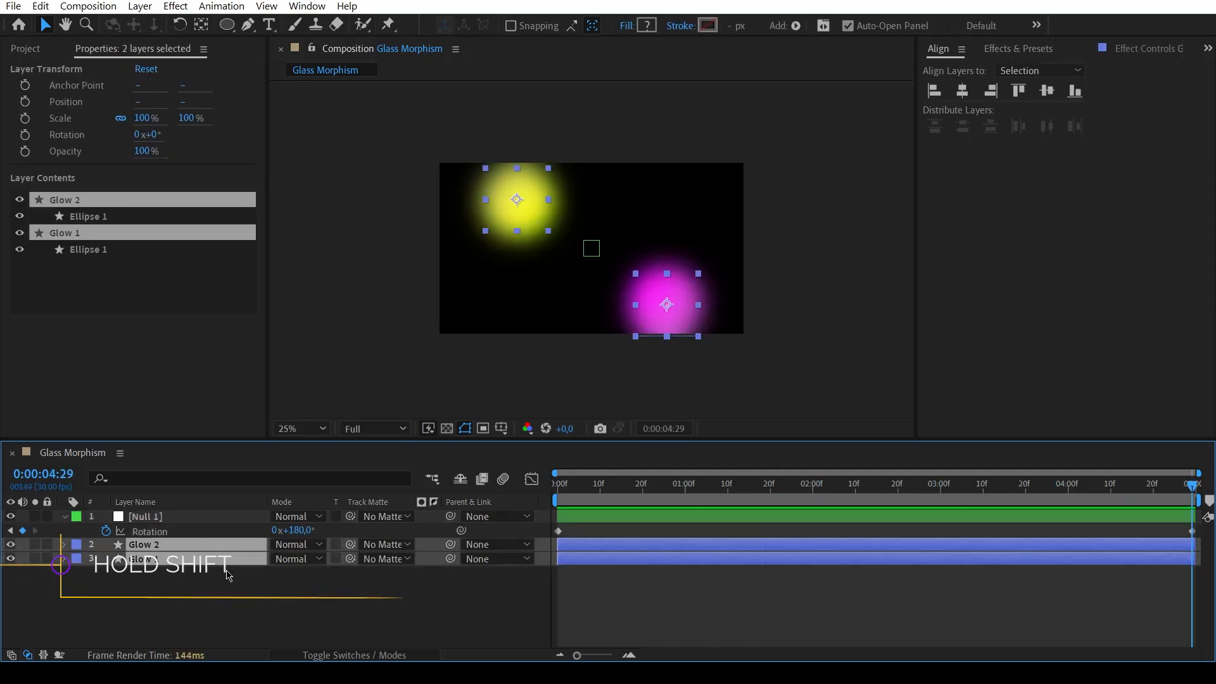
left_click(497, 559)
left_click(499, 600)
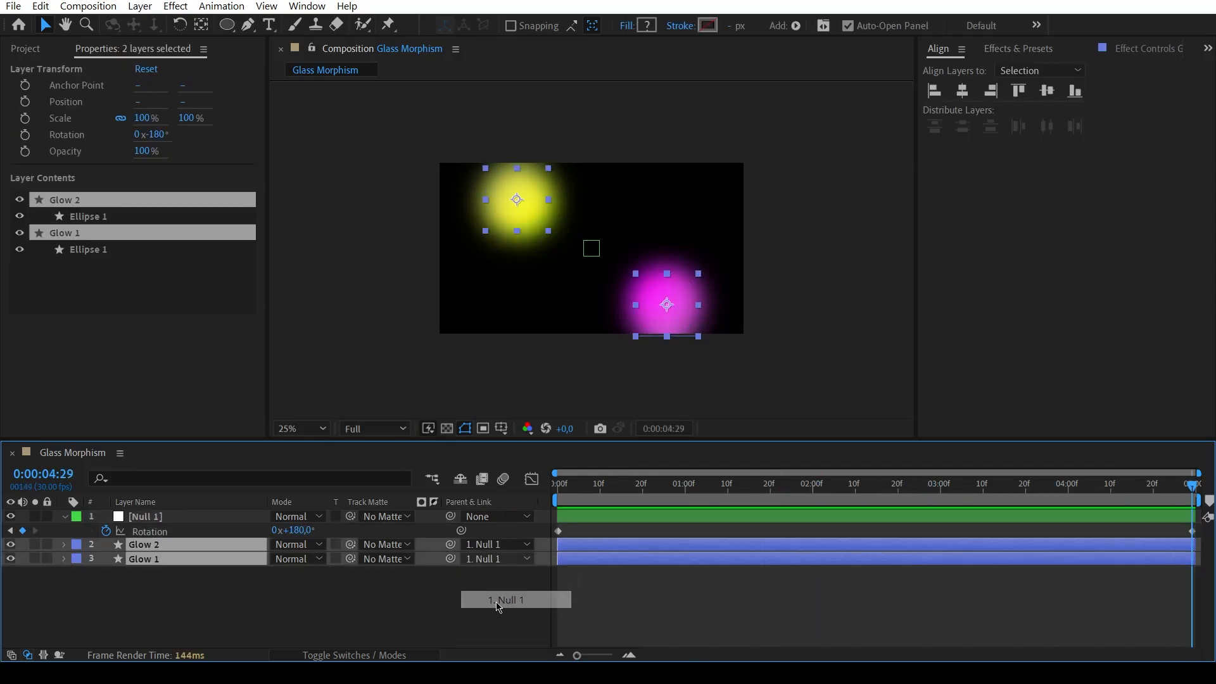
left_click(560, 488)
mouse_move(560, 488)
left_mouse_down()
mouse_move(1193, 486)
mouse_move(546, 500)
left_mouse_up()
left_click(310, 611)
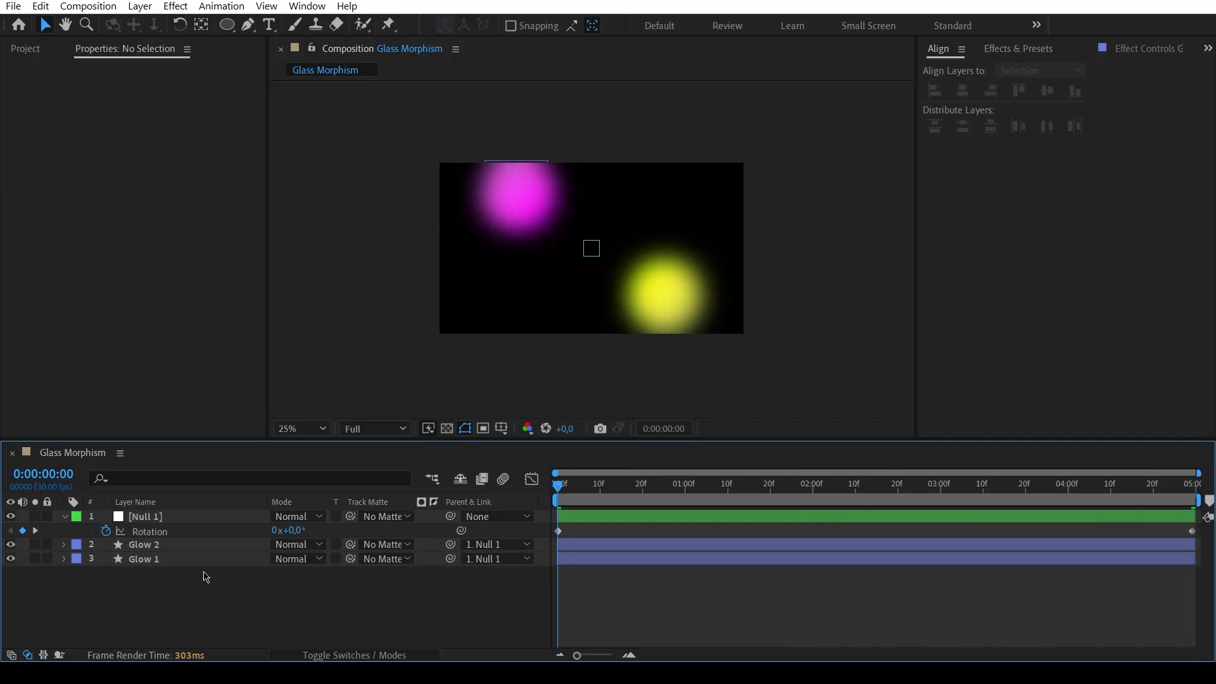
Collapse the null's properties, and lock and hide the Null 1, Glow 2 and Glow 1 layers.
left_click(64, 516)
left_click_drag(47, 517, 11, 545)
key("period")
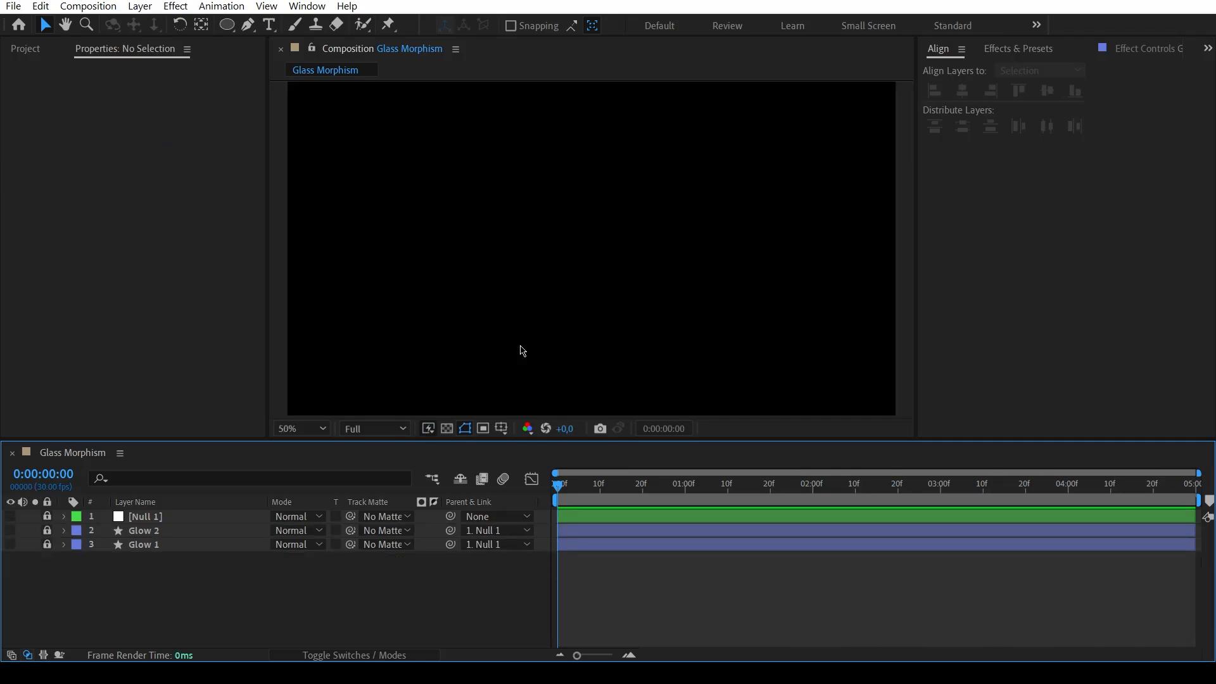
Draw a rounded rectangle of about 1274 × 494 px on a new shape layer and centre it in the composition.
mouse_move(227, 24)
left_mouse_down()
mouse_move(266, 41)
mouse_move(278, 23)
left_mouse_up()
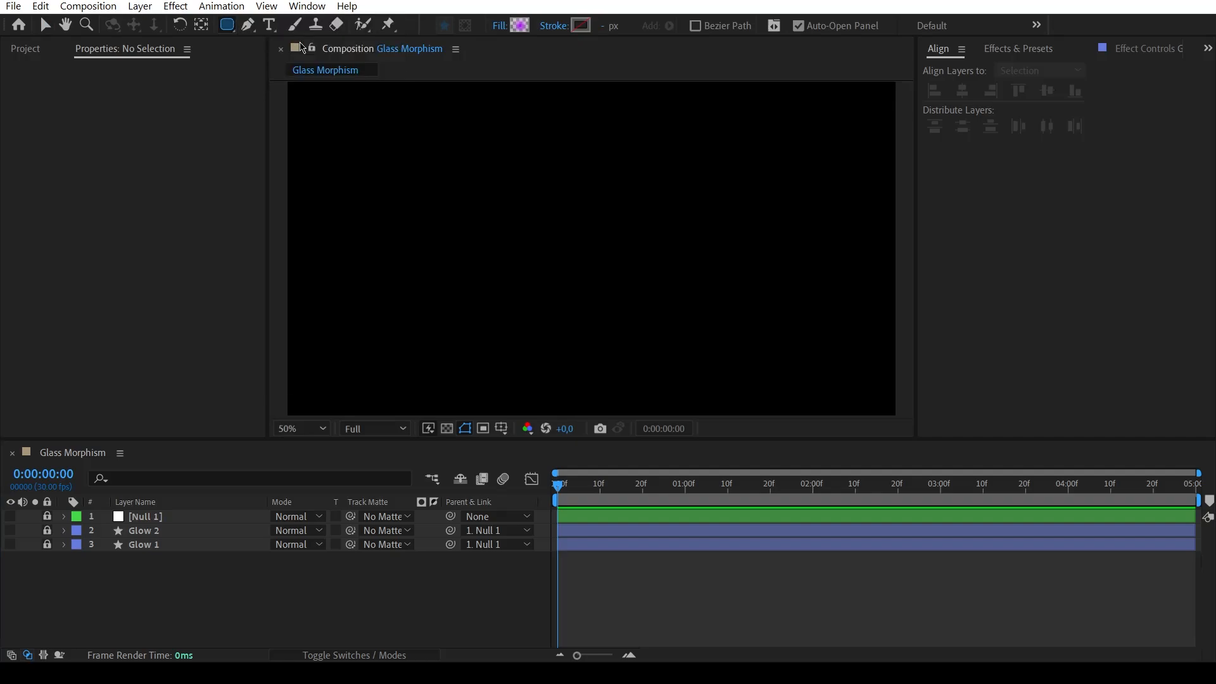
left_click_drag(385, 171, 789, 327)
left_click(962, 90)
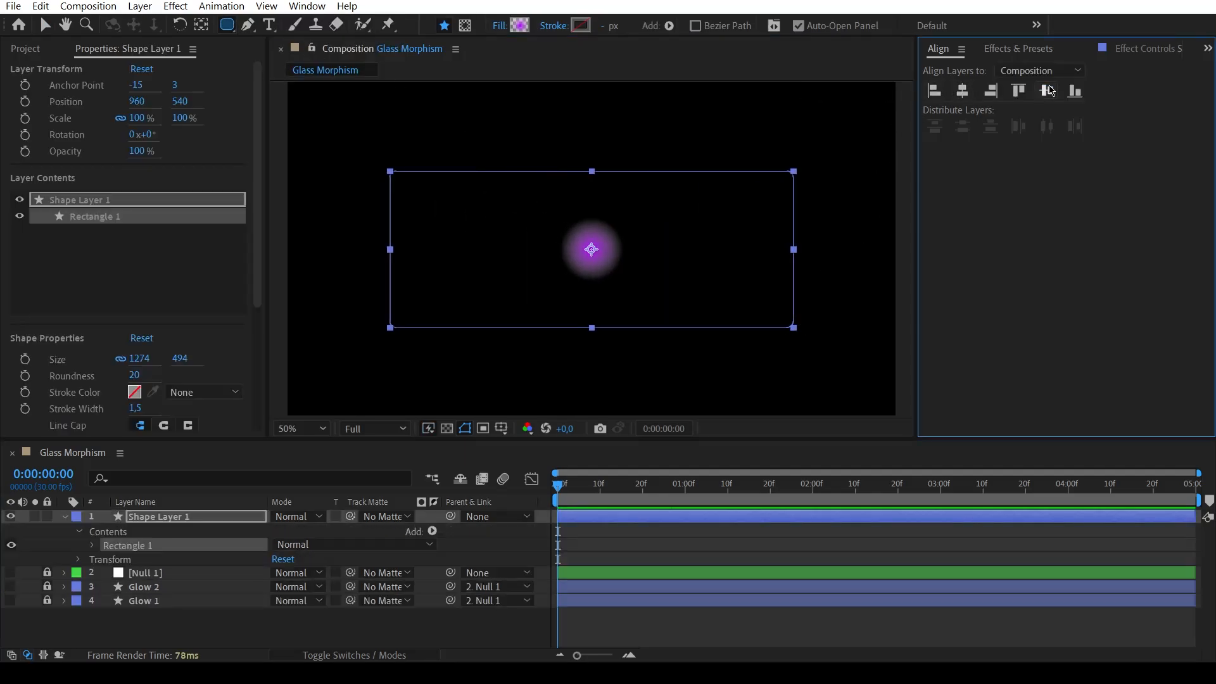
left_click(1047, 90)
Change the rectangle's fill from radial gradient to solid black 000000 and return to the Selection tool.
left_click(499, 25)
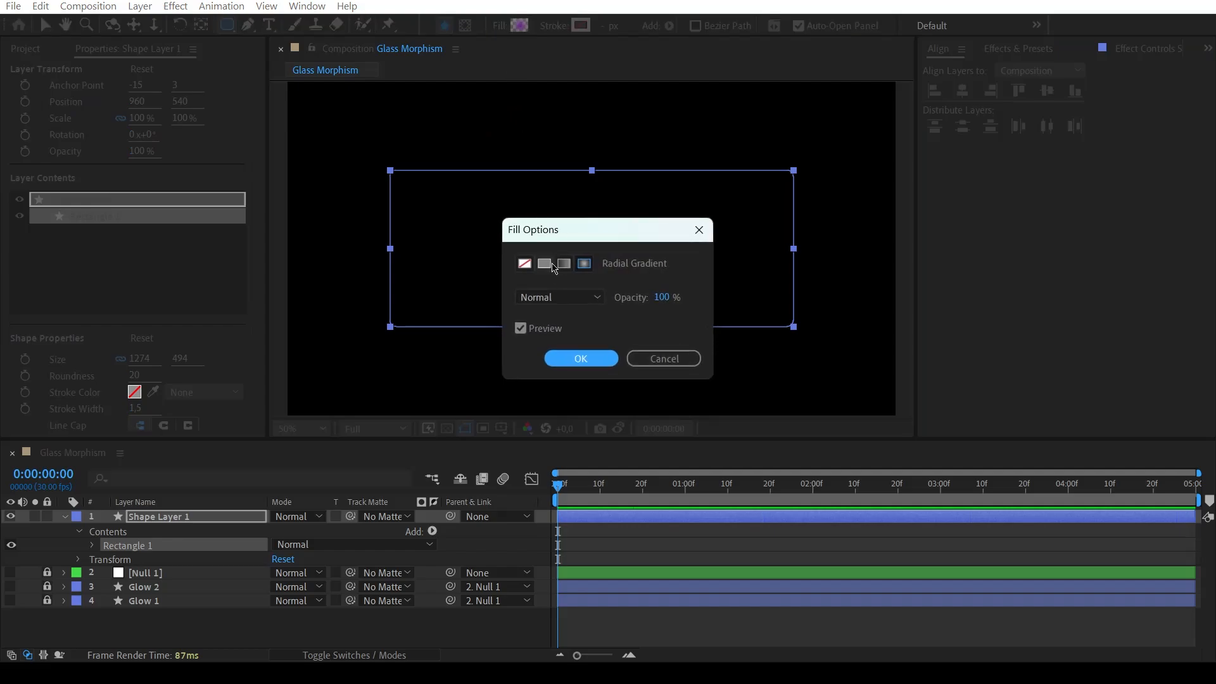
left_click(581, 356)
left_click(519, 25)
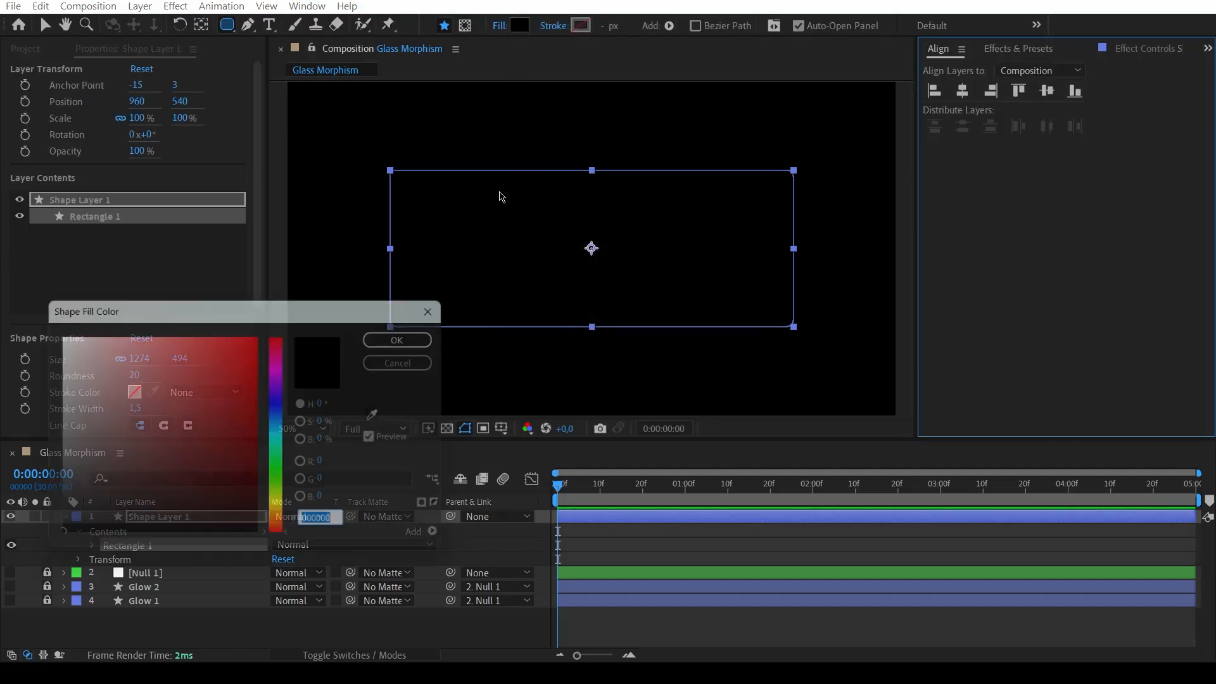
left_click_drag(83, 493, 34, 558)
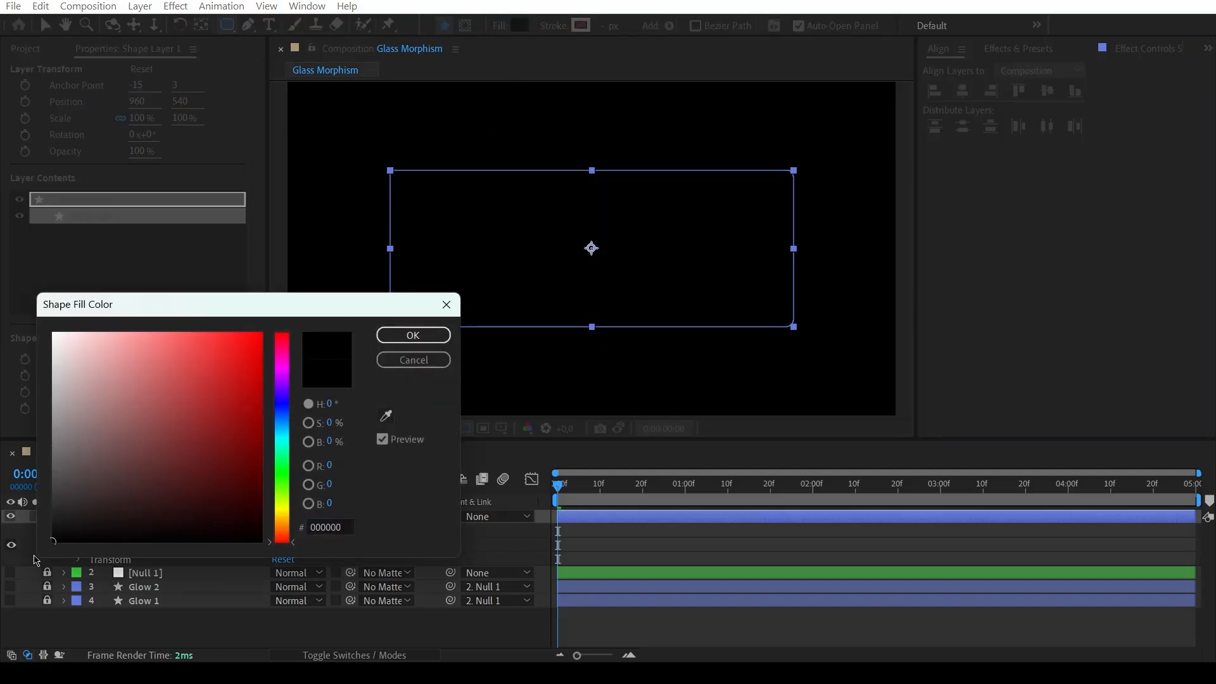
left_click(414, 360)
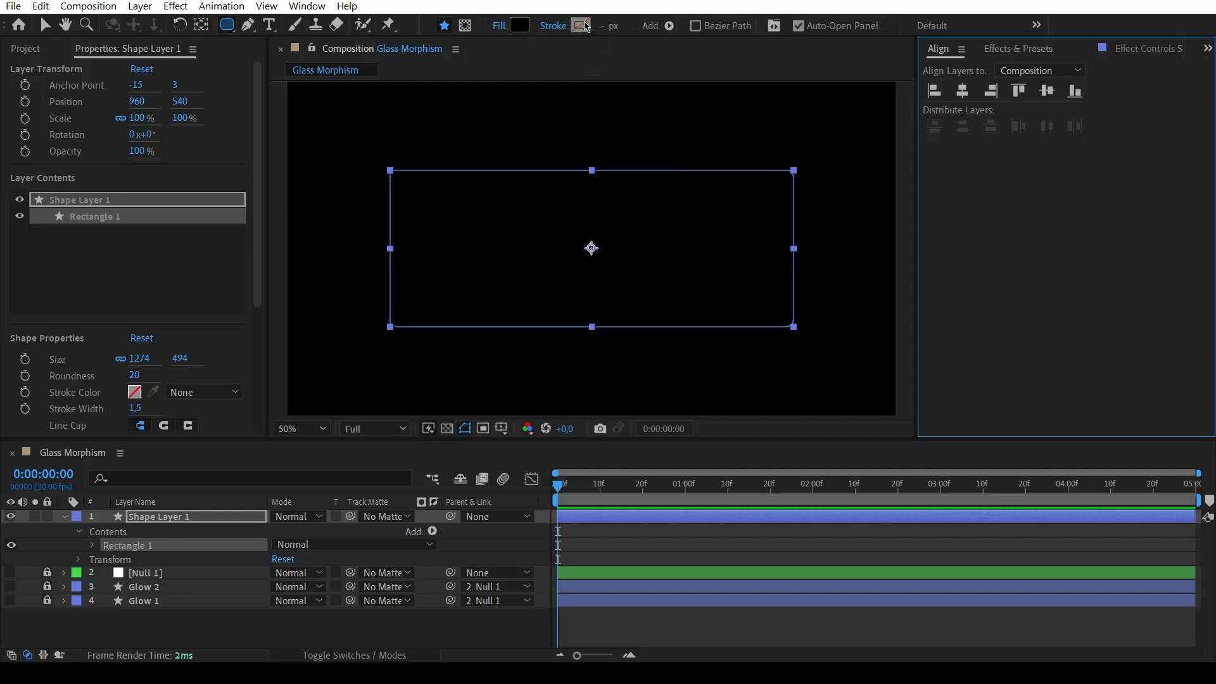
key("v")
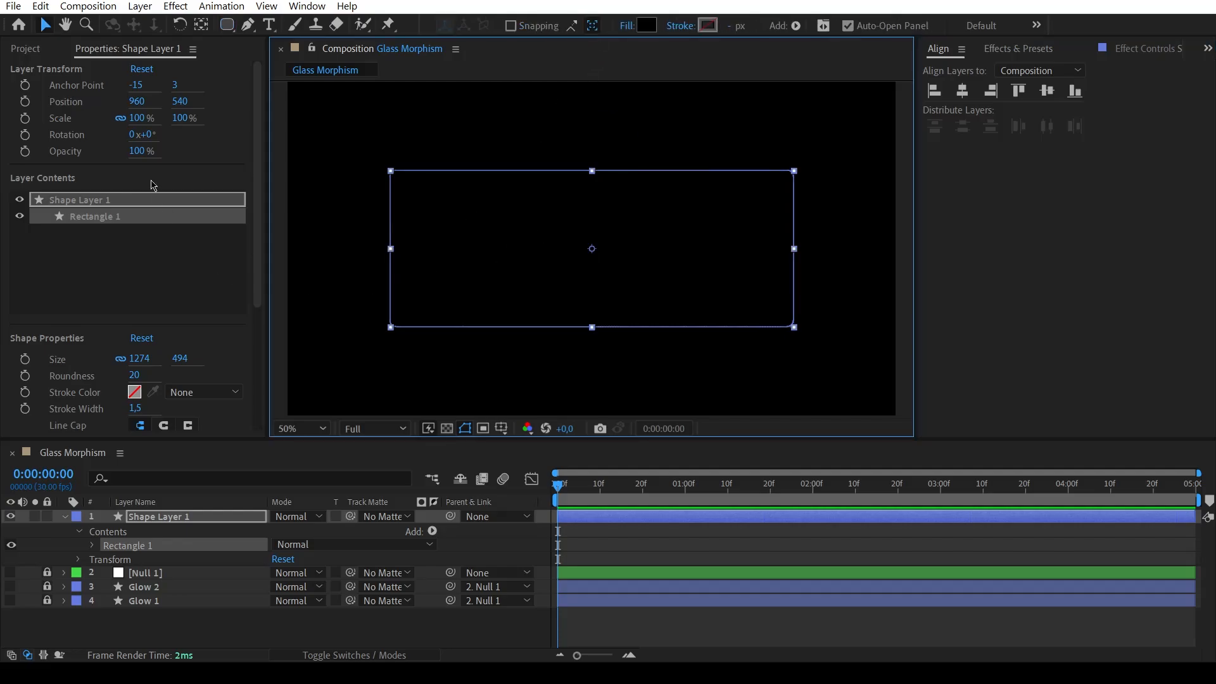
Set the rectangle's corner roundness to 120 and deselect the shape.
left_click(137, 376)
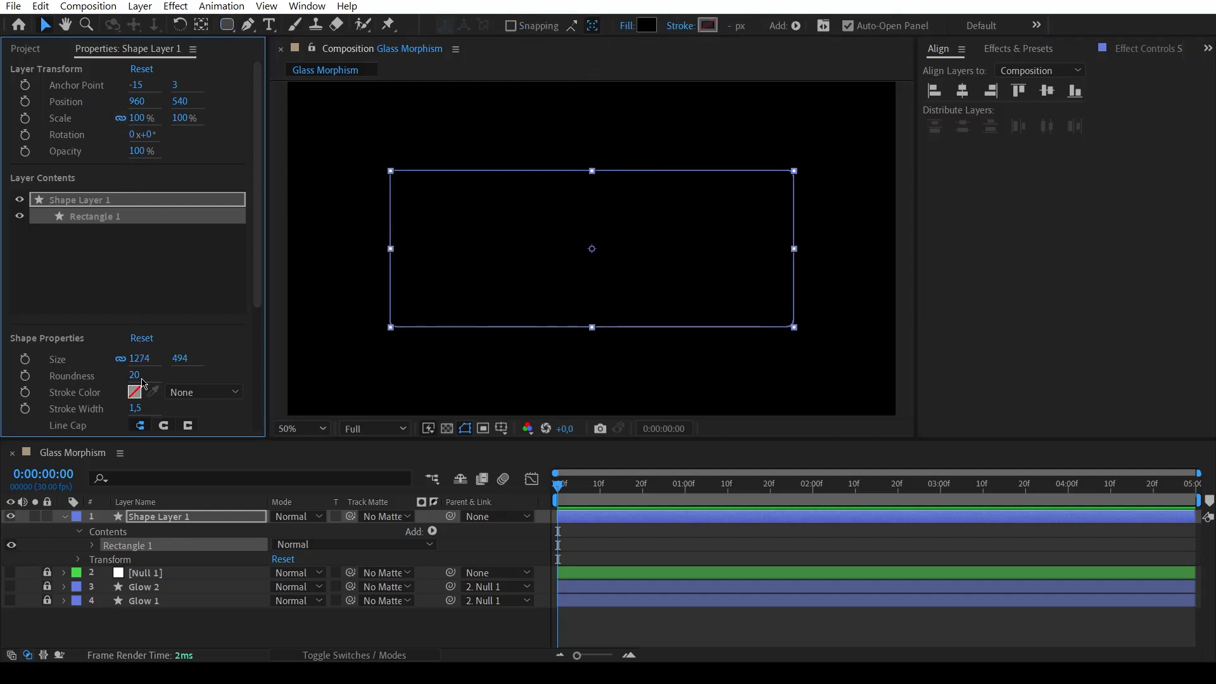
type("120")
key("Return")
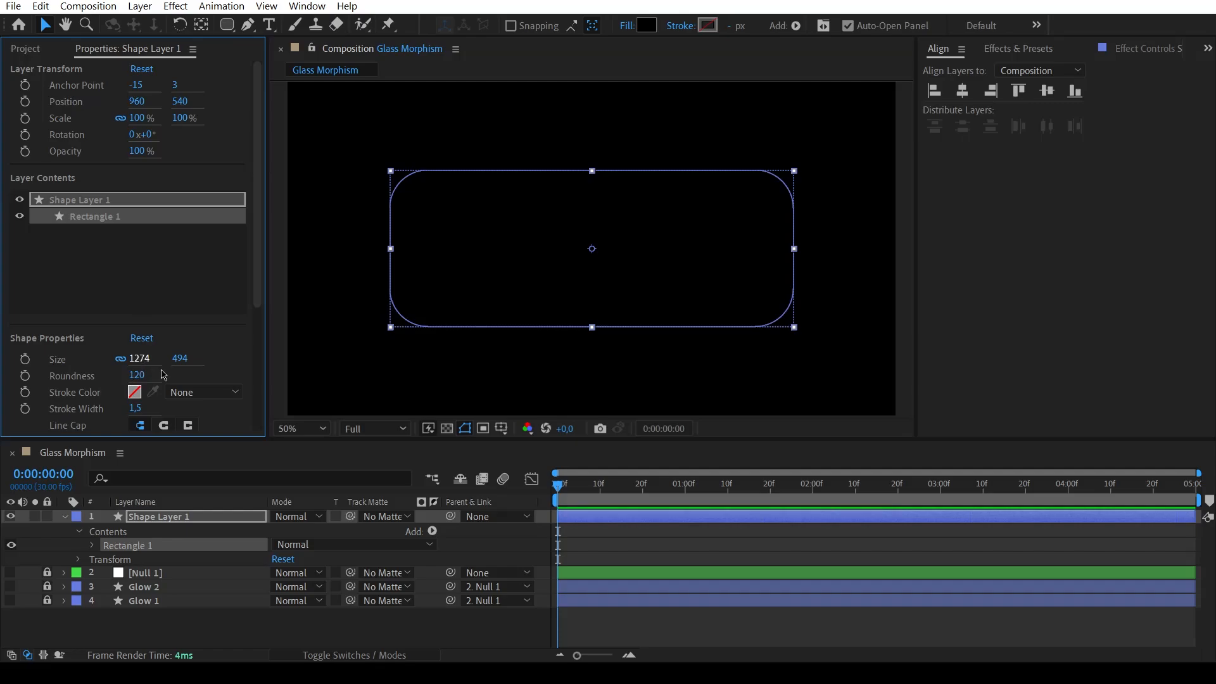
left_click(688, 359)
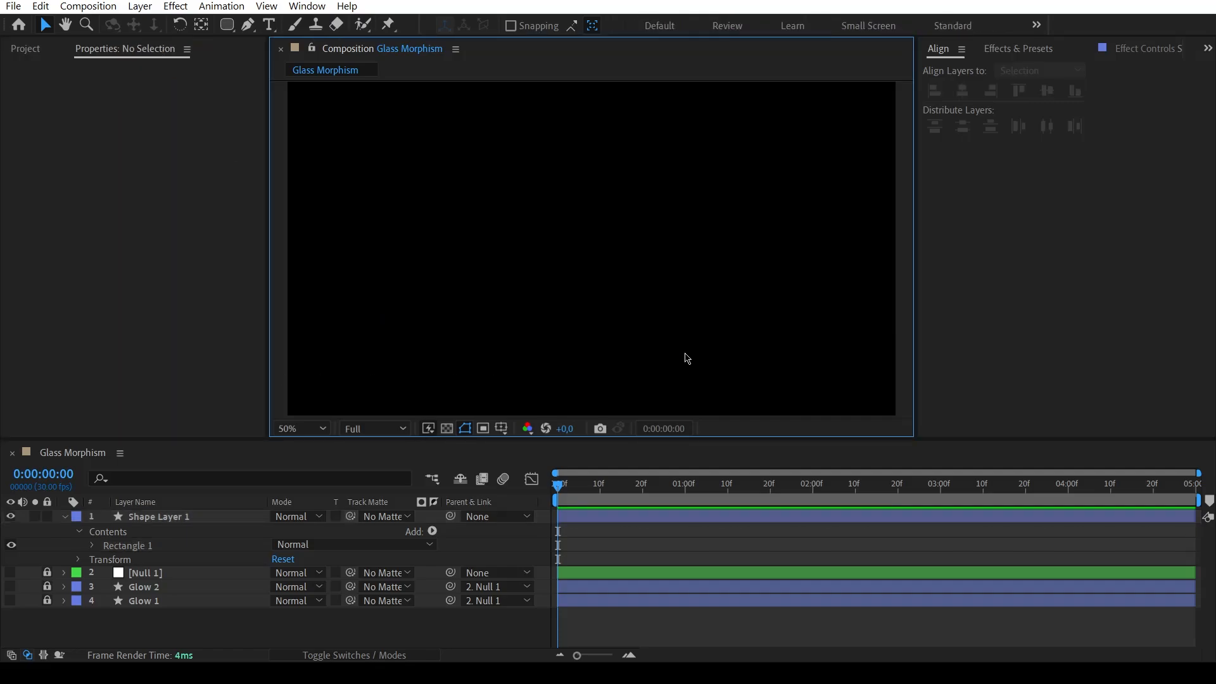
Rename the rectangle's shape layer to Base and collapse its properties.
left_click(213, 521)
key("Return")
type("Base")
key("Return")
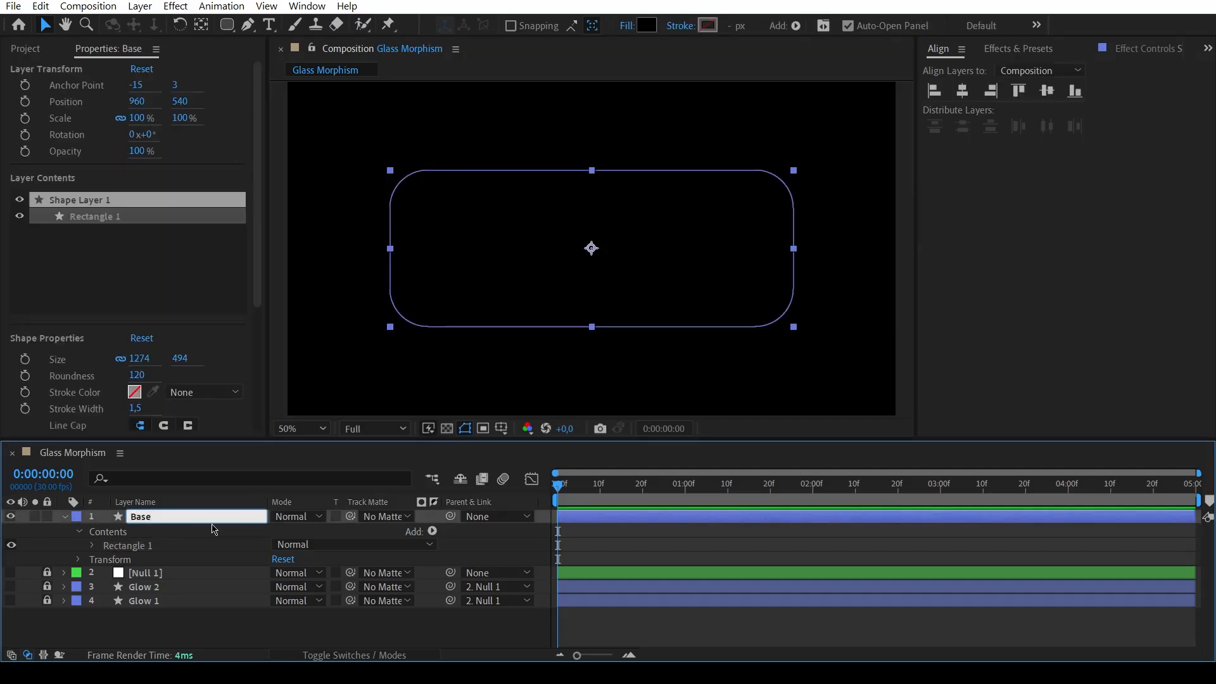
left_click(64, 517)
left_click(184, 586)
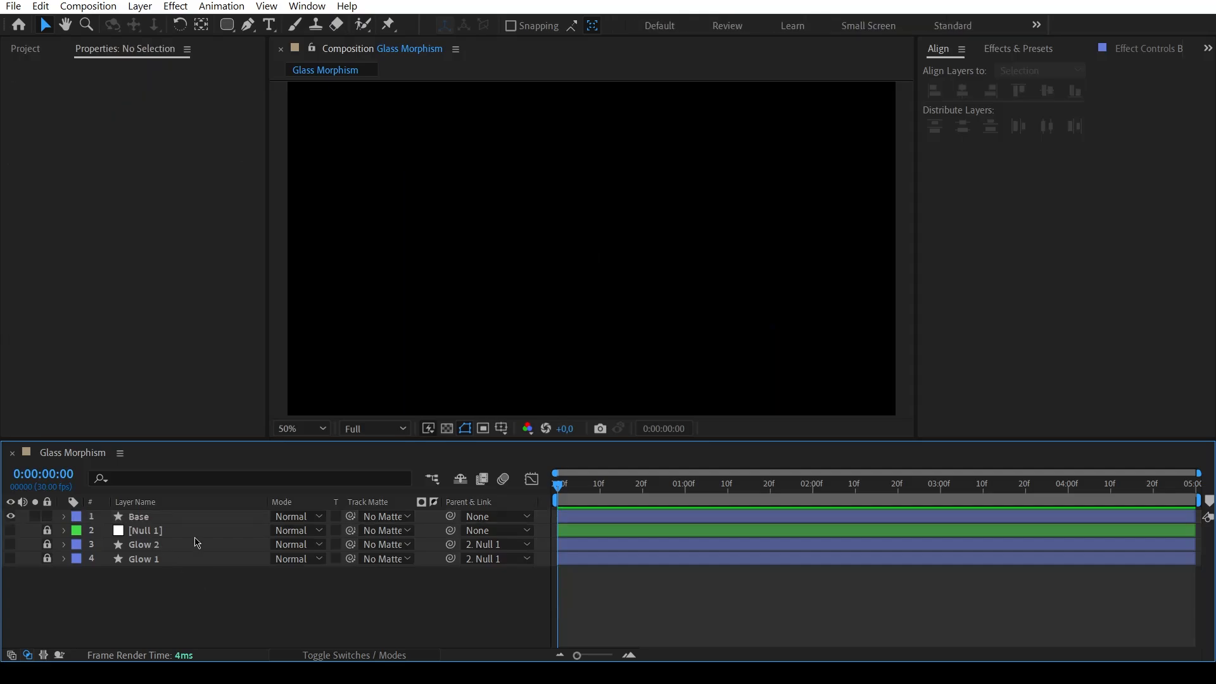
Duplicate the Base layer and rename the copy to Displacement 1.
left_click(189, 515)
key("ctrl+d")
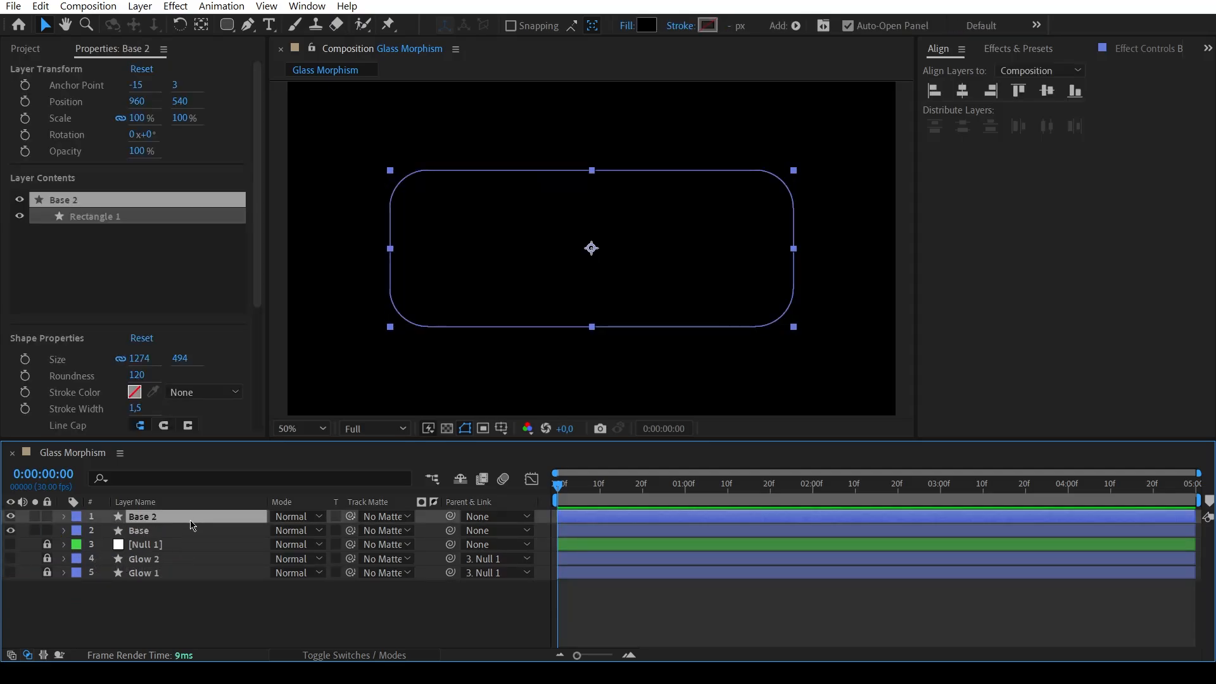
key("Return")
type("Displacemen")
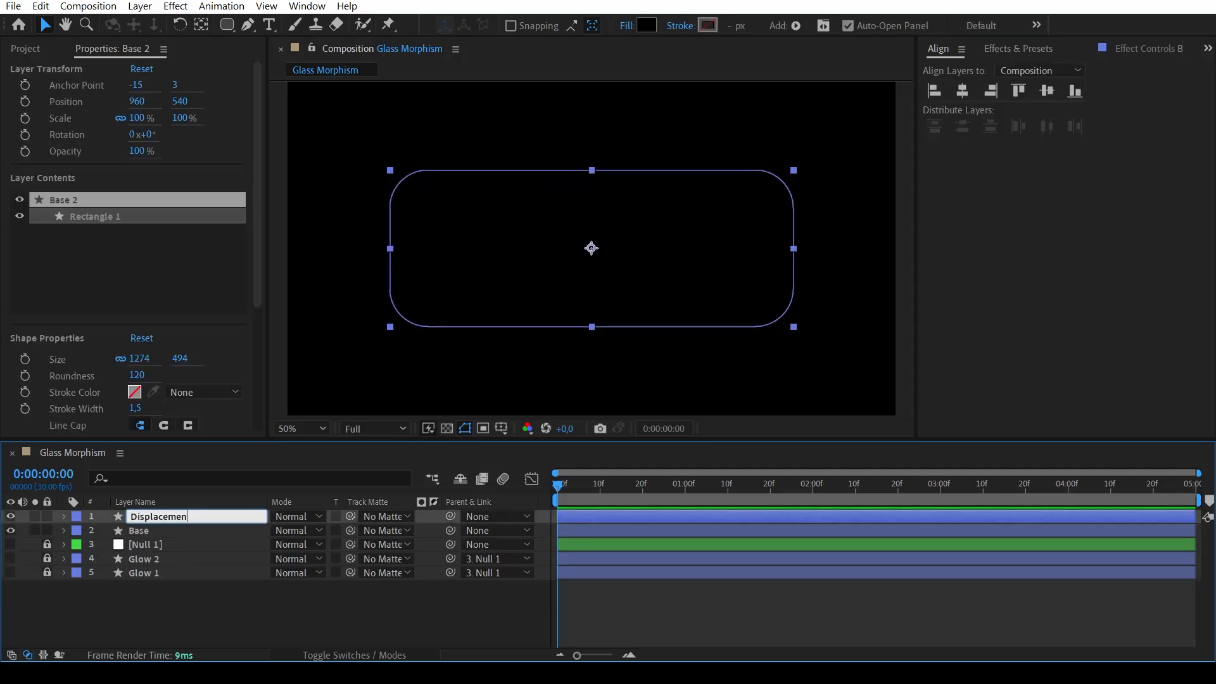
type("t 1")
key("Return")
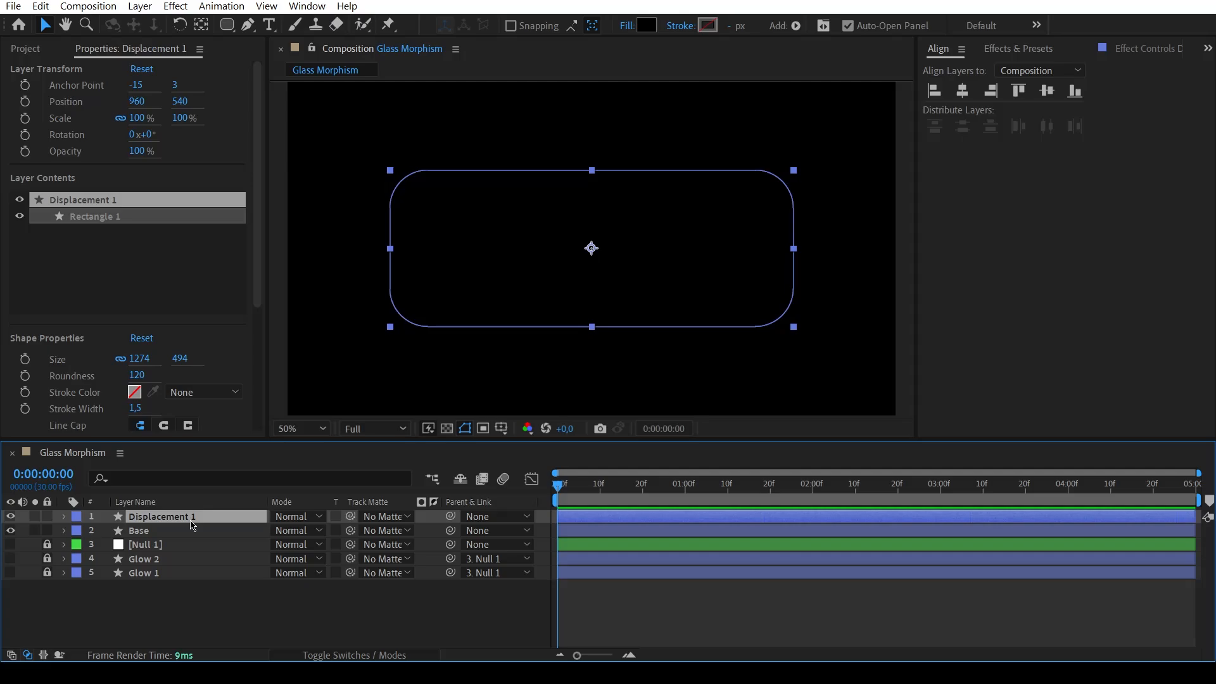
Find the CC Light Sweep effect and apply it to the Displacement 1 layer.
left_click(999, 51)
left_click(990, 68)
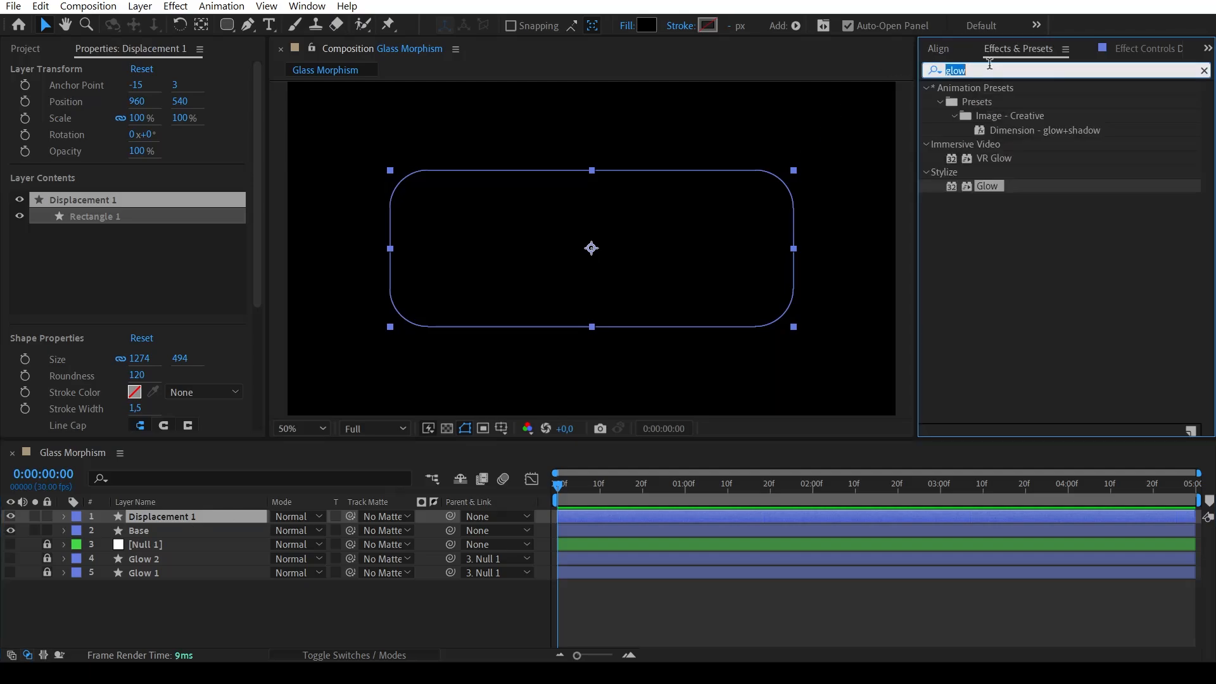
type("cc light")
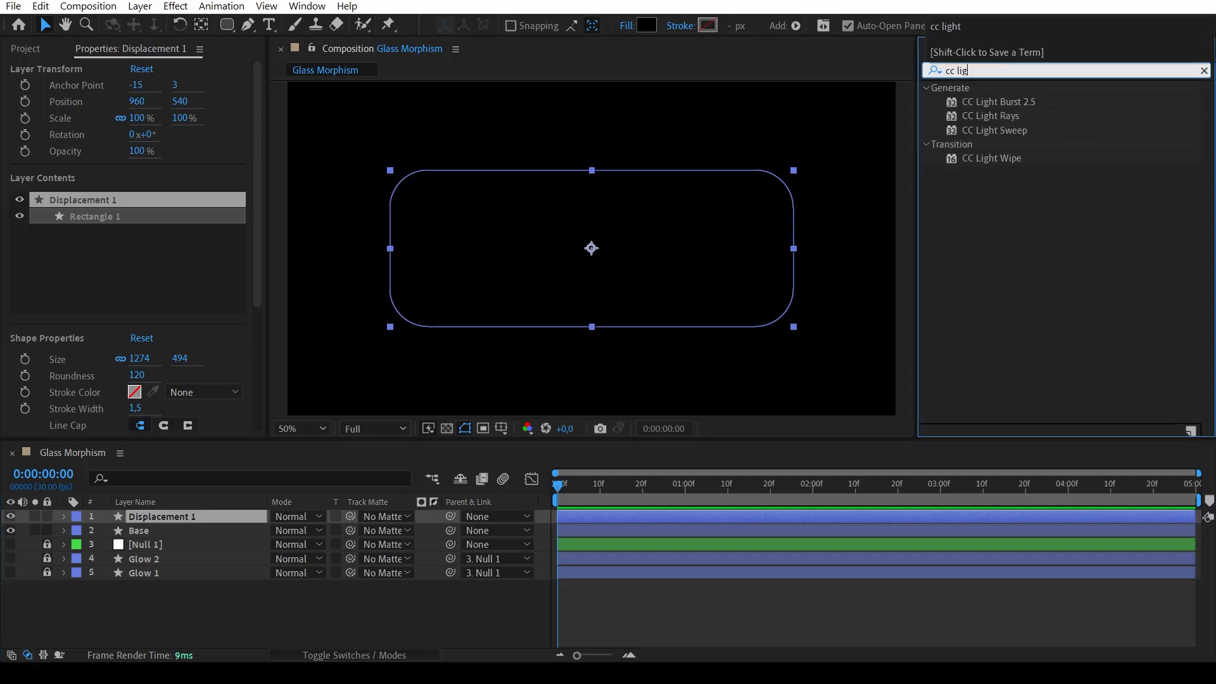
double_click(1007, 129)
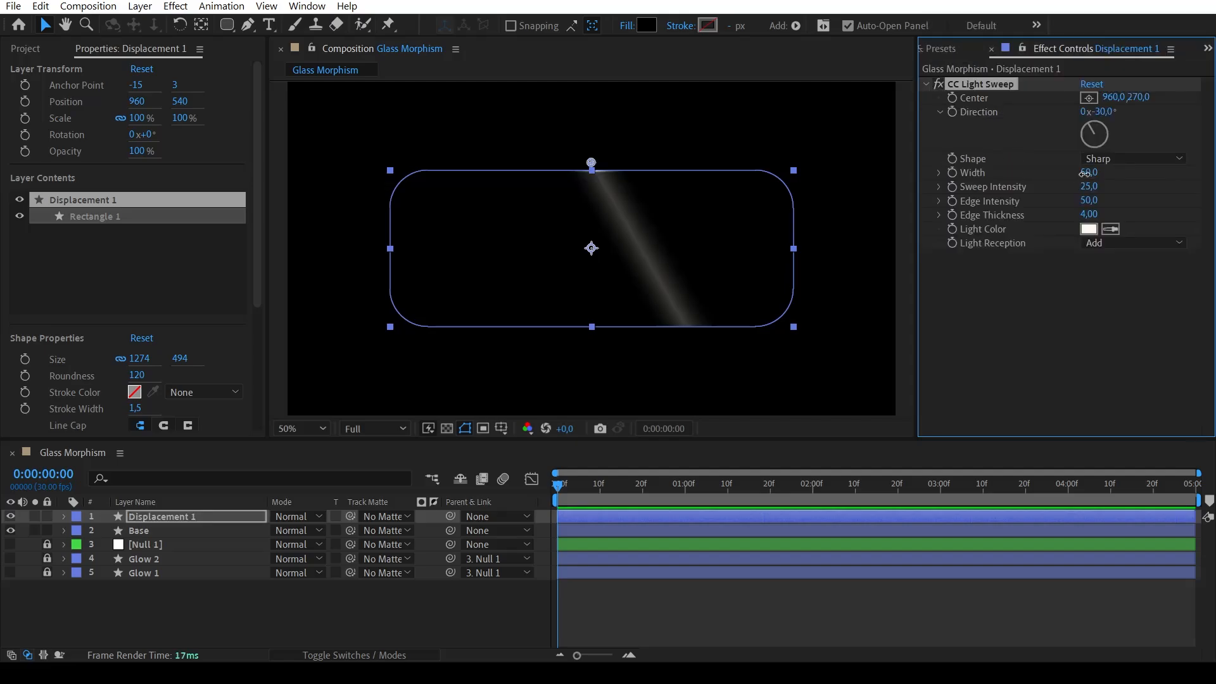
Set the CC Light Sweep width to 250, sweep intensity to 0, edge intensity to 100 and edge thickness to 5.
left_click(1084, 173)
key("Return")
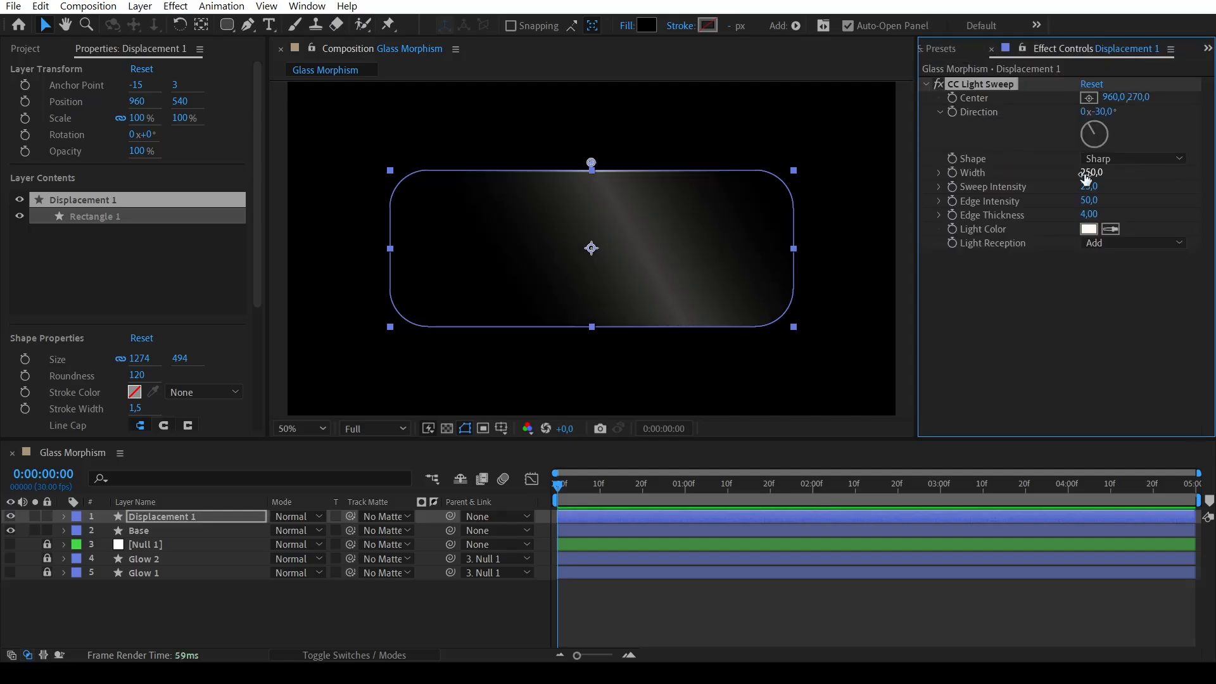
left_click(1085, 186)
type("0")
key("Return")
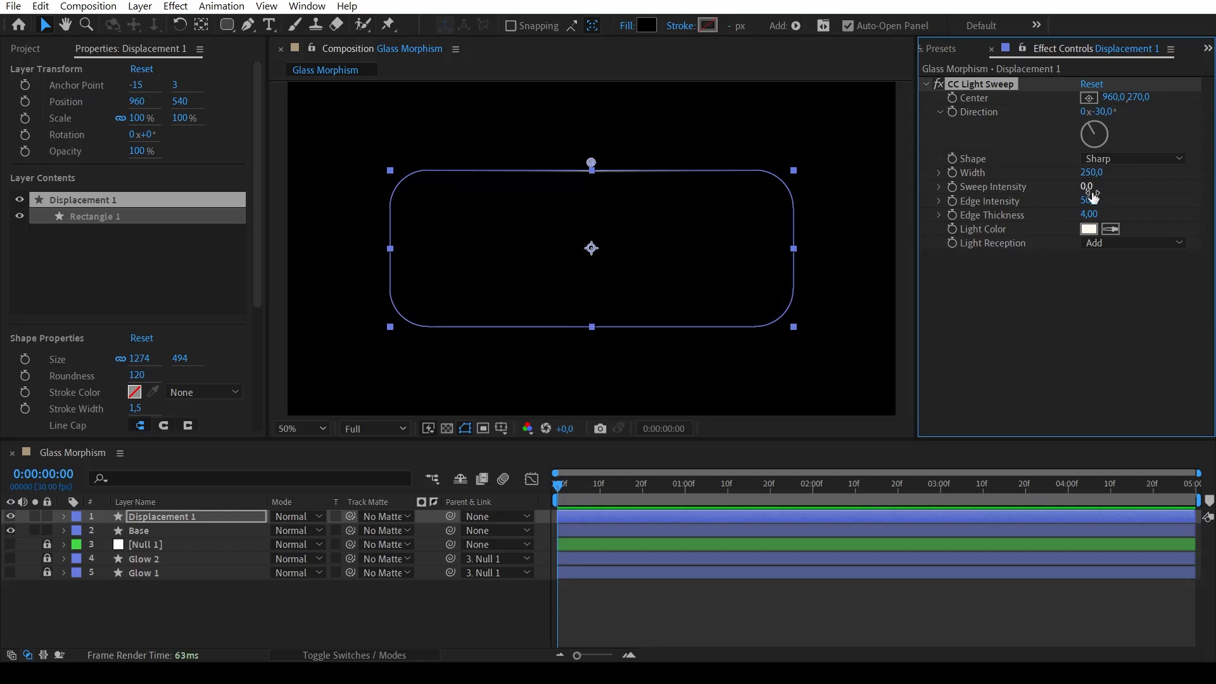
left_click(1086, 200)
type("100")
key("Return")
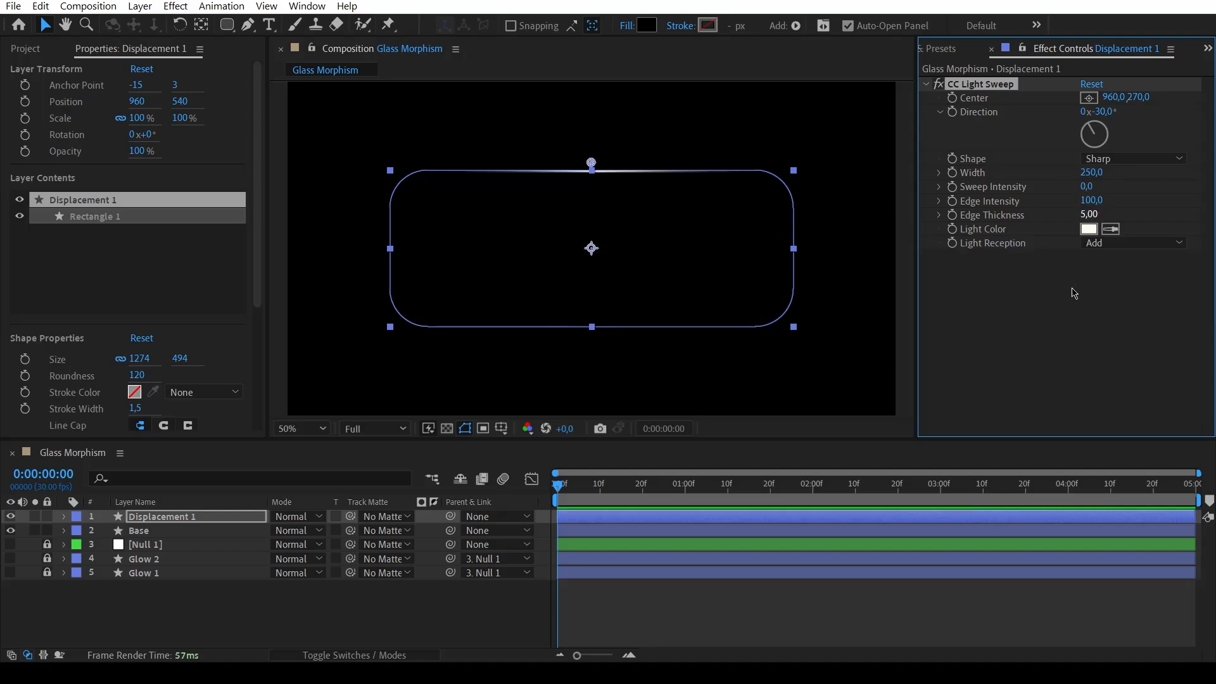
Find the Fast Box Blur effect and apply it to the Displacement 1 layer.
left_click(612, 218)
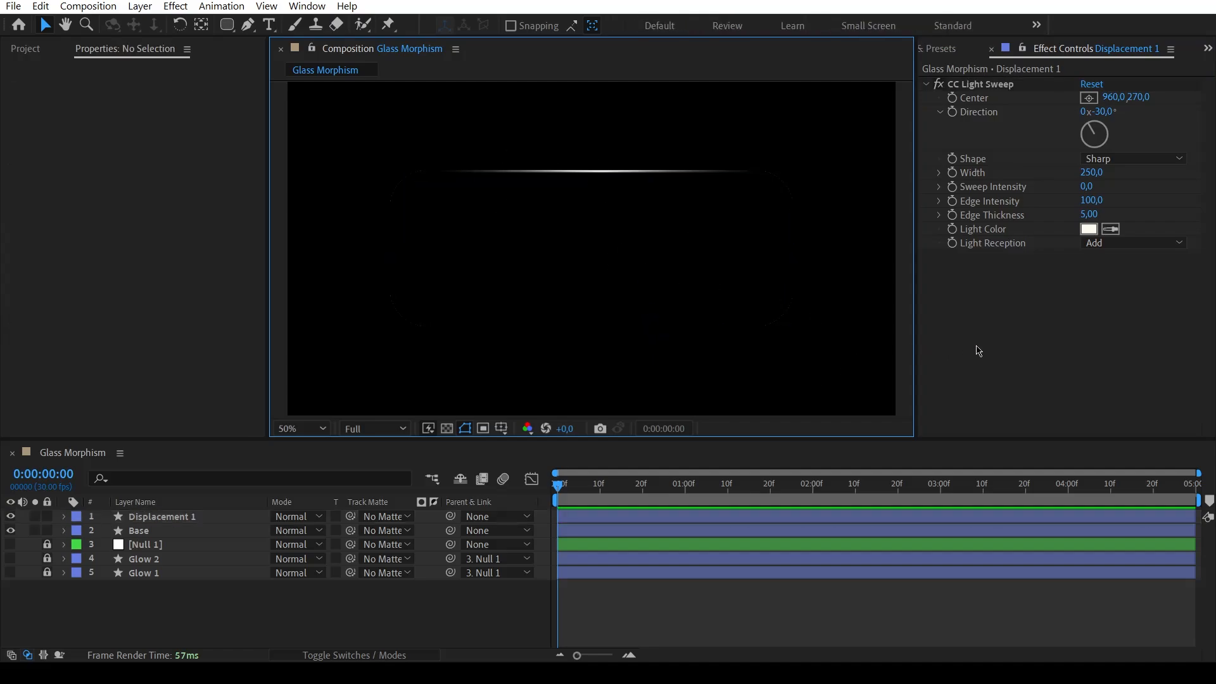
left_click(927, 84)
left_click(940, 49)
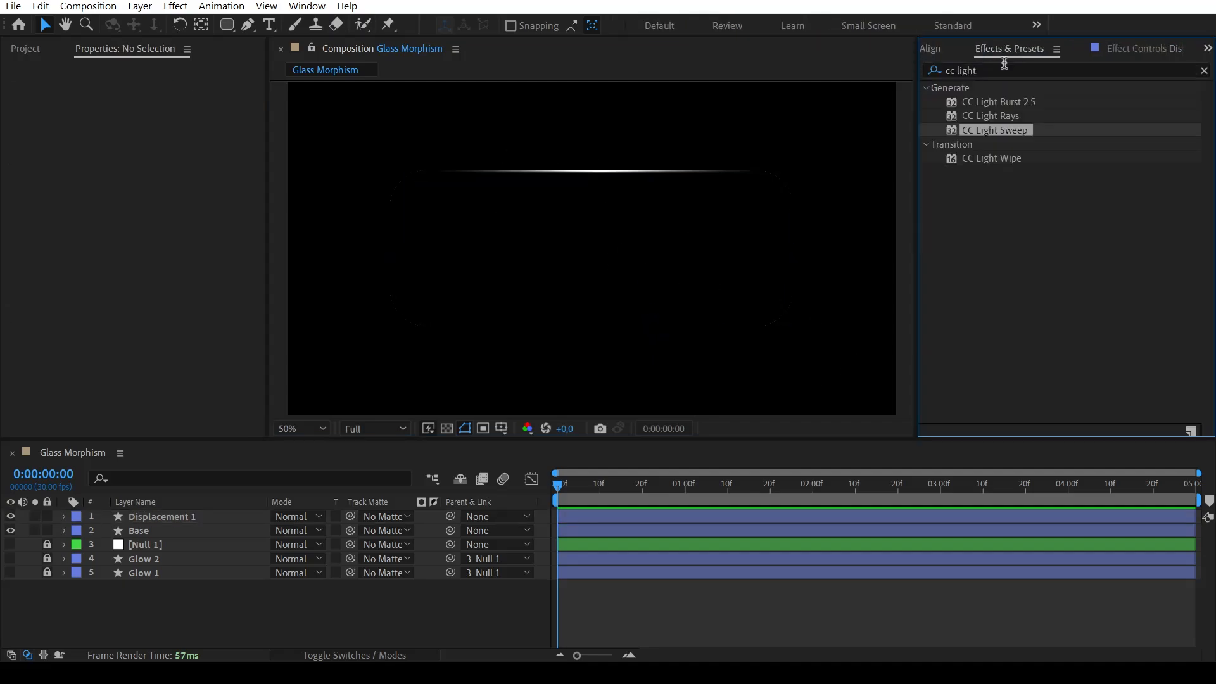
left_click(1006, 68)
type("fast")
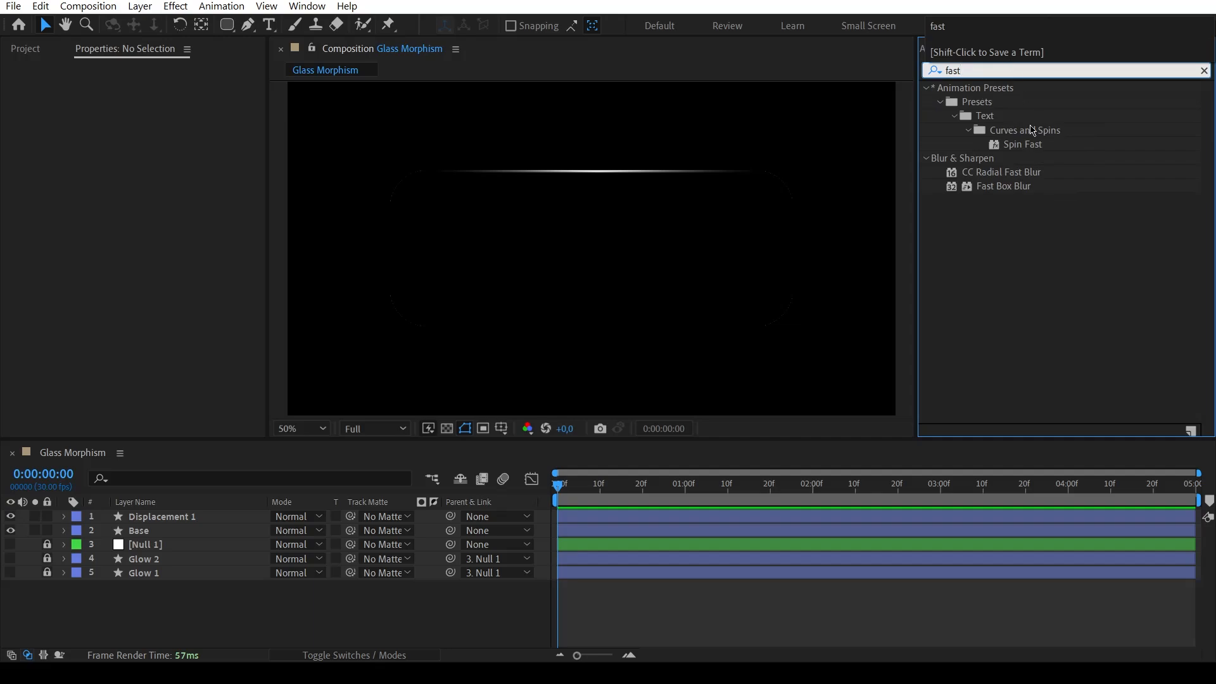
left_click(1006, 187)
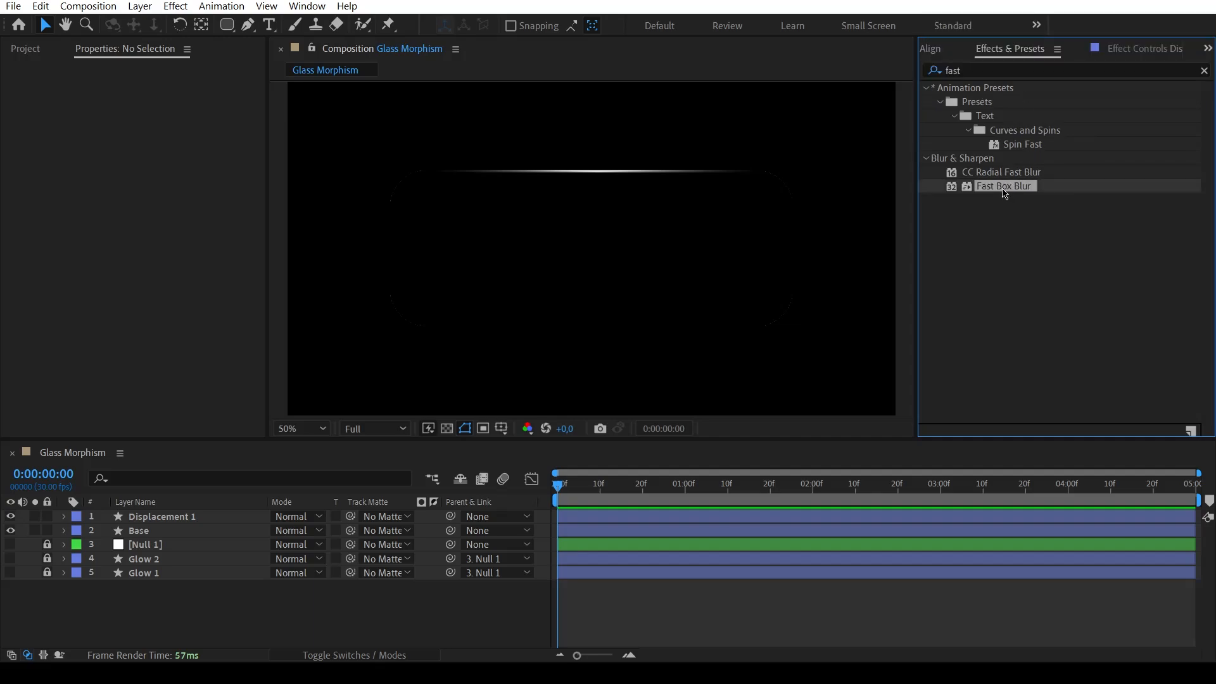
left_click(175, 516)
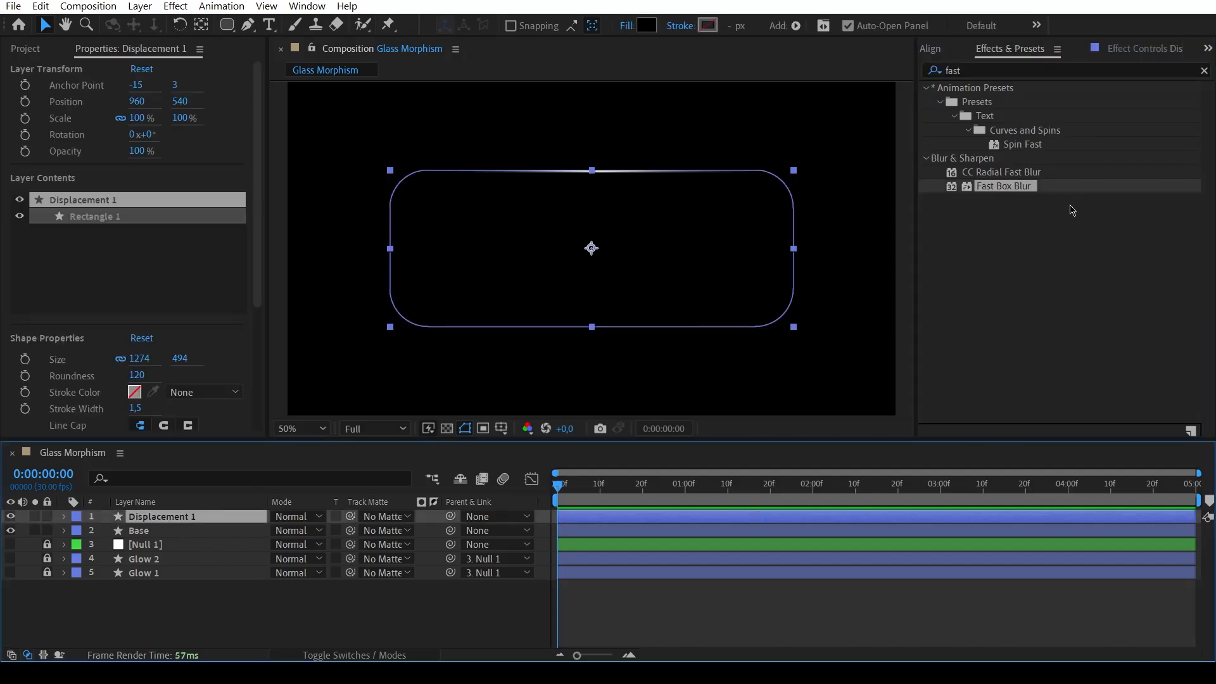
double_click(1014, 187)
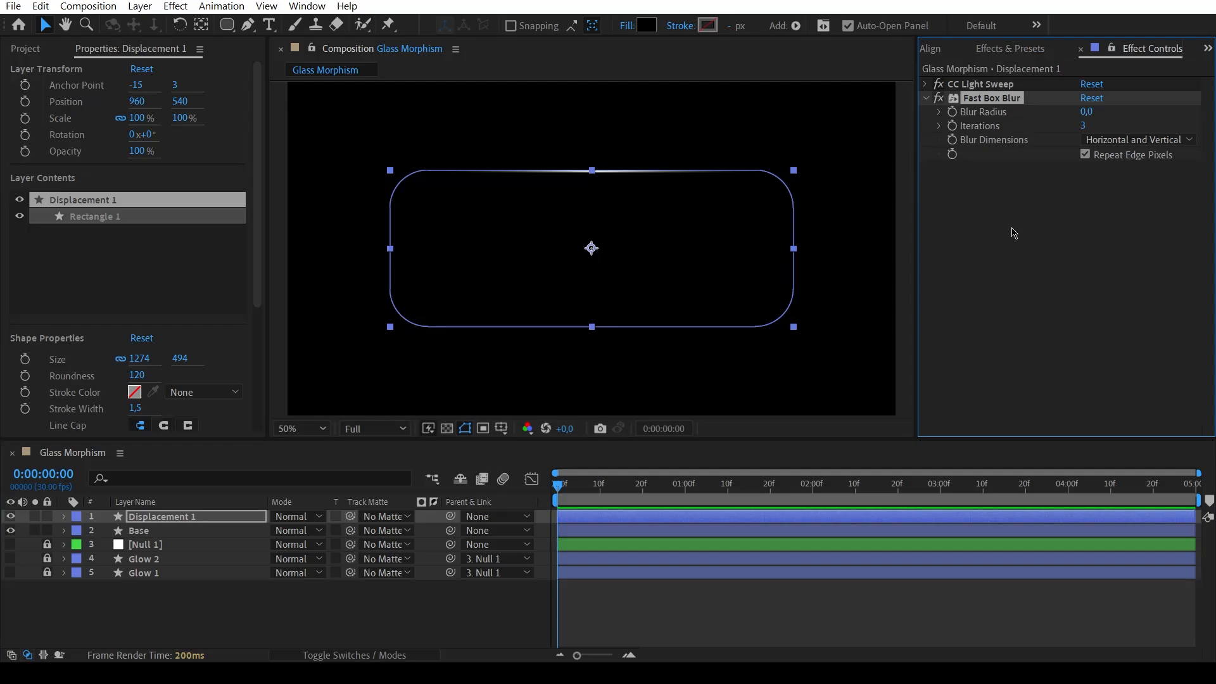
Set the Fast Box Blur radius on Displacement 1 to 3.
left_click(1086, 112)
key("Return")
left_click(800, 362)
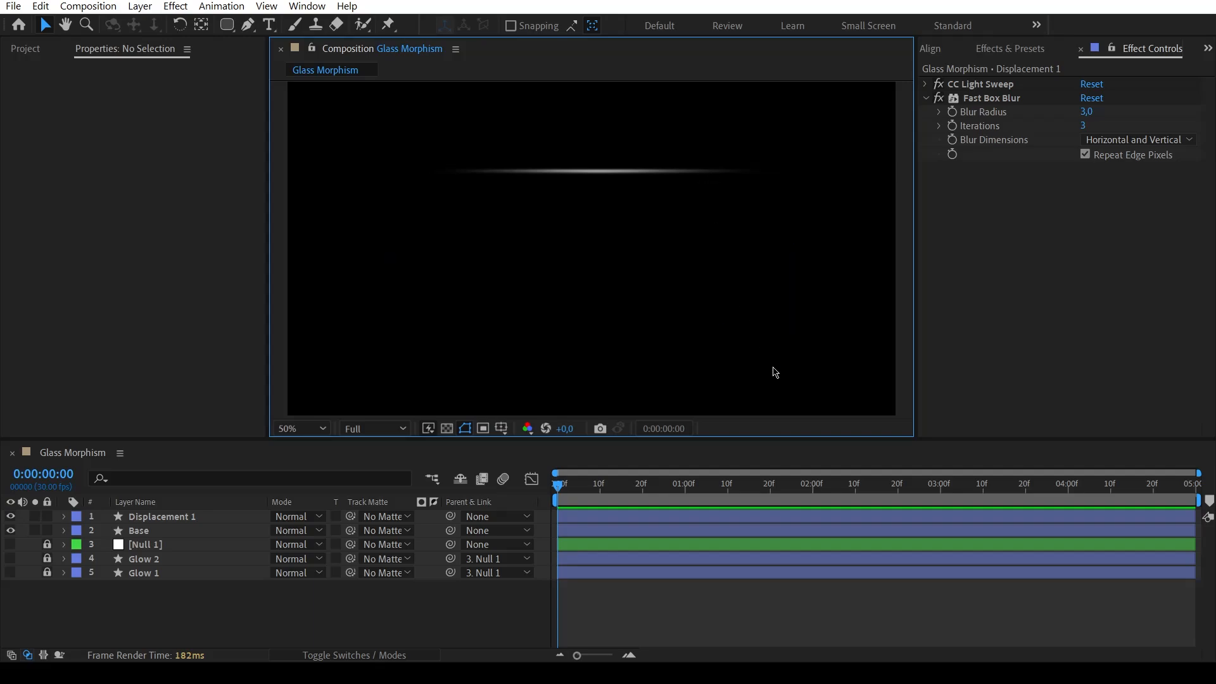
Add an Inner Glow layer style to the Displacement 1 layer.
left_click(183, 516)
right_click(188, 516)
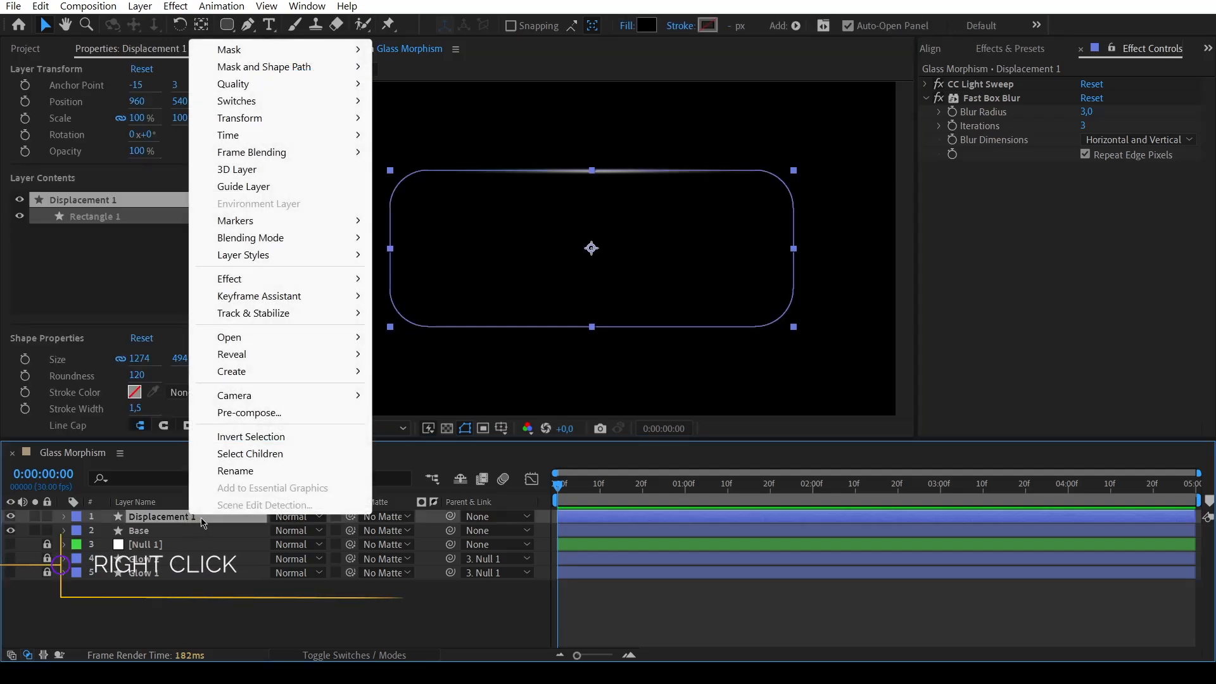
mouse_move(273, 256)
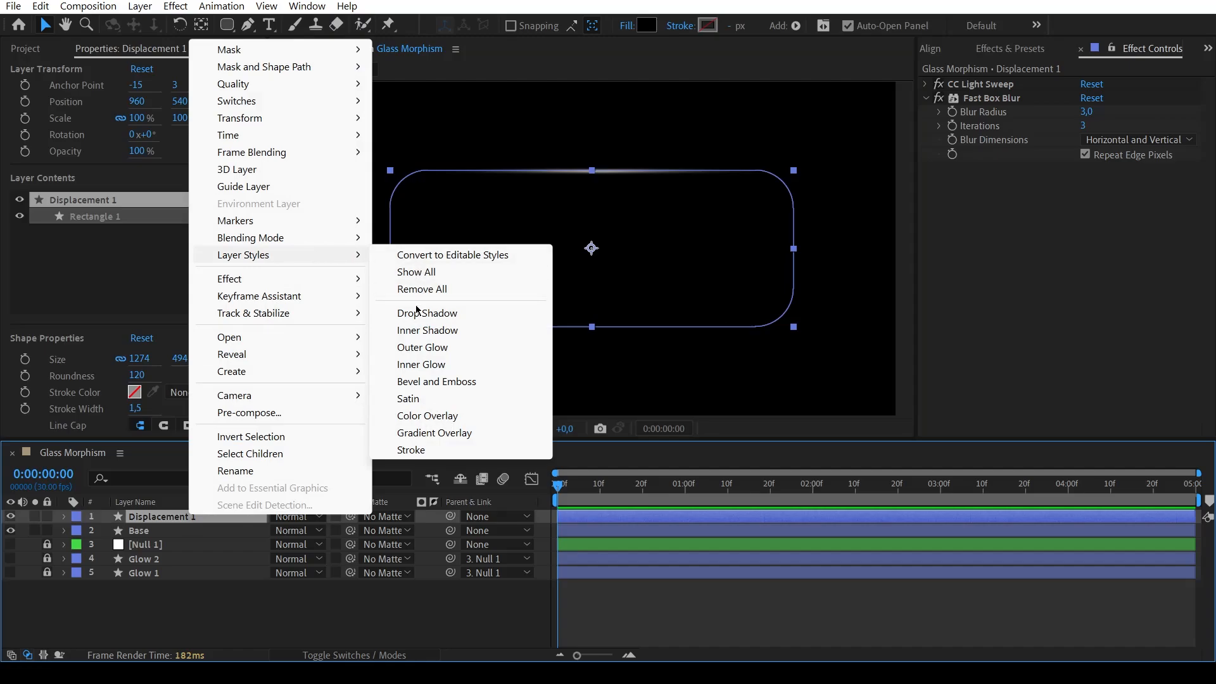
left_click(420, 366)
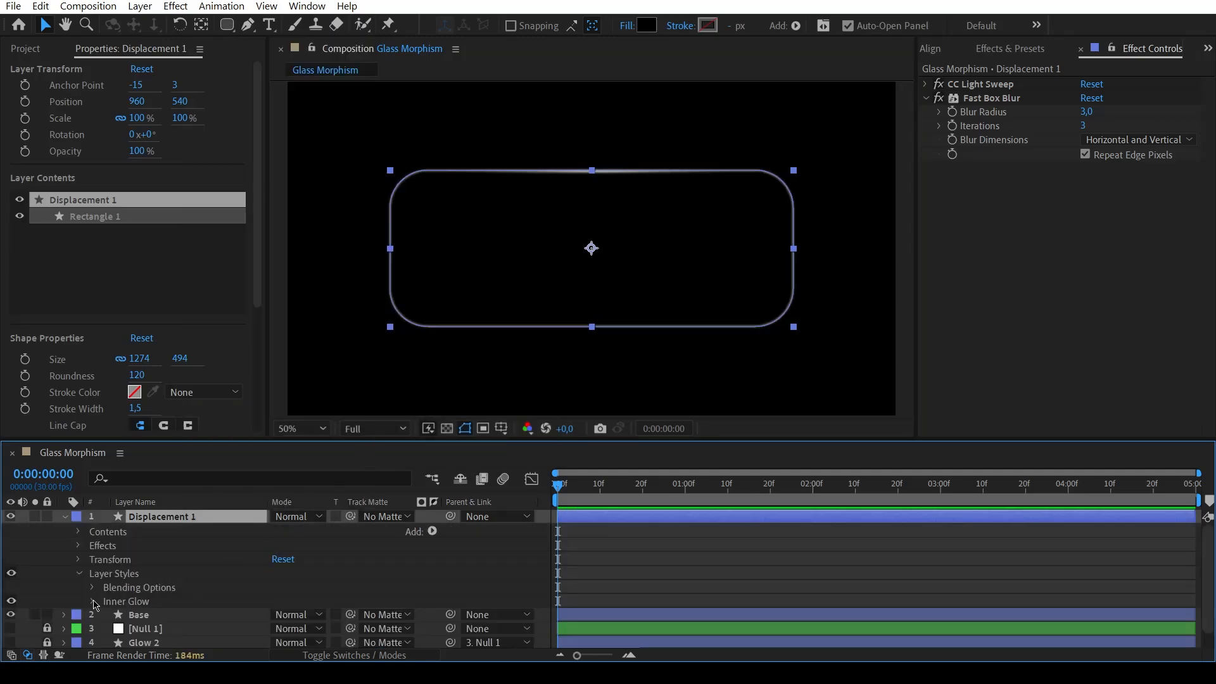
Expand the Inner Glow settings of Displacement 1 and change the glow color to white.
left_click(94, 604)
scroll(247, 574, "down", 2)
left_click(281, 546)
left_click(232, 451)
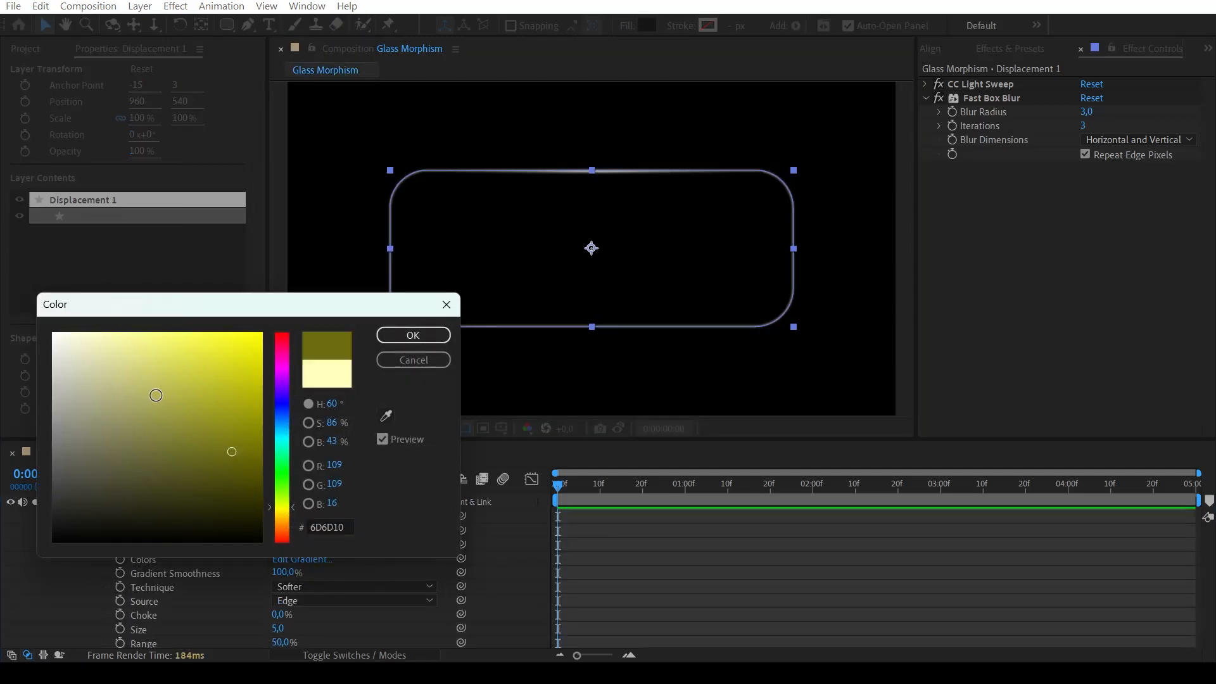
left_click_drag(232, 451, 53, 333)
left_click(413, 335)
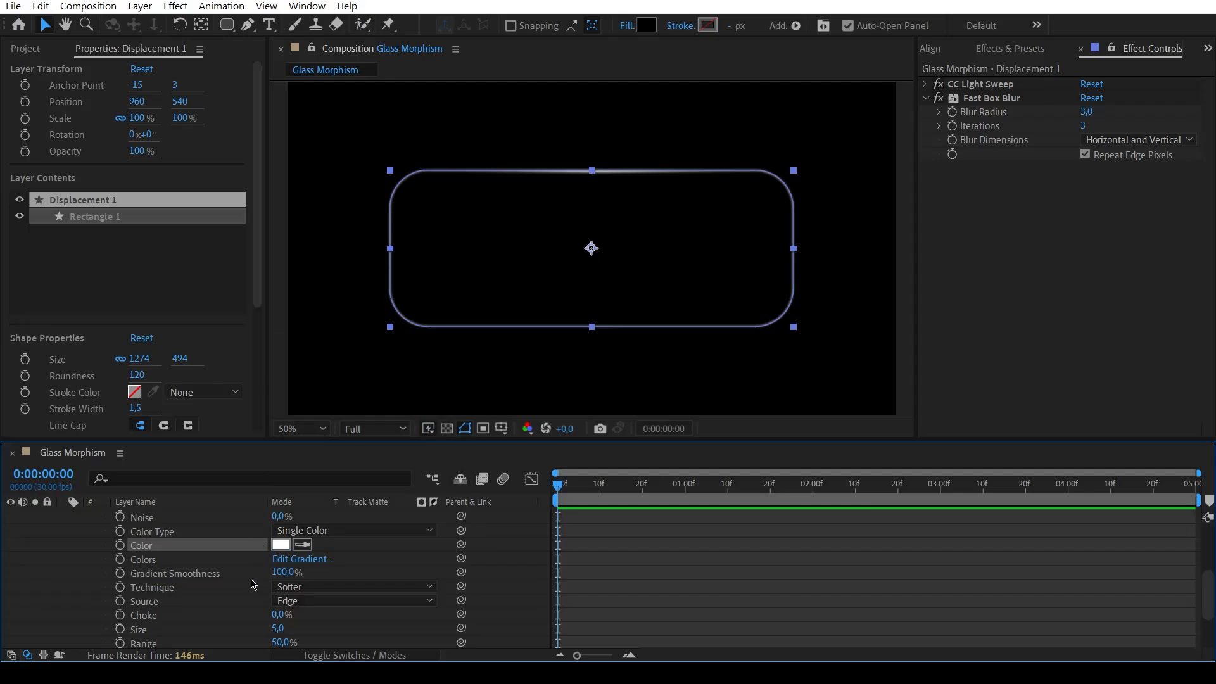
Set the Inner Glow size to 50 and collapse the Displacement 1 layer's properties.
scroll(254, 583, "down", 1)
left_click(278, 586)
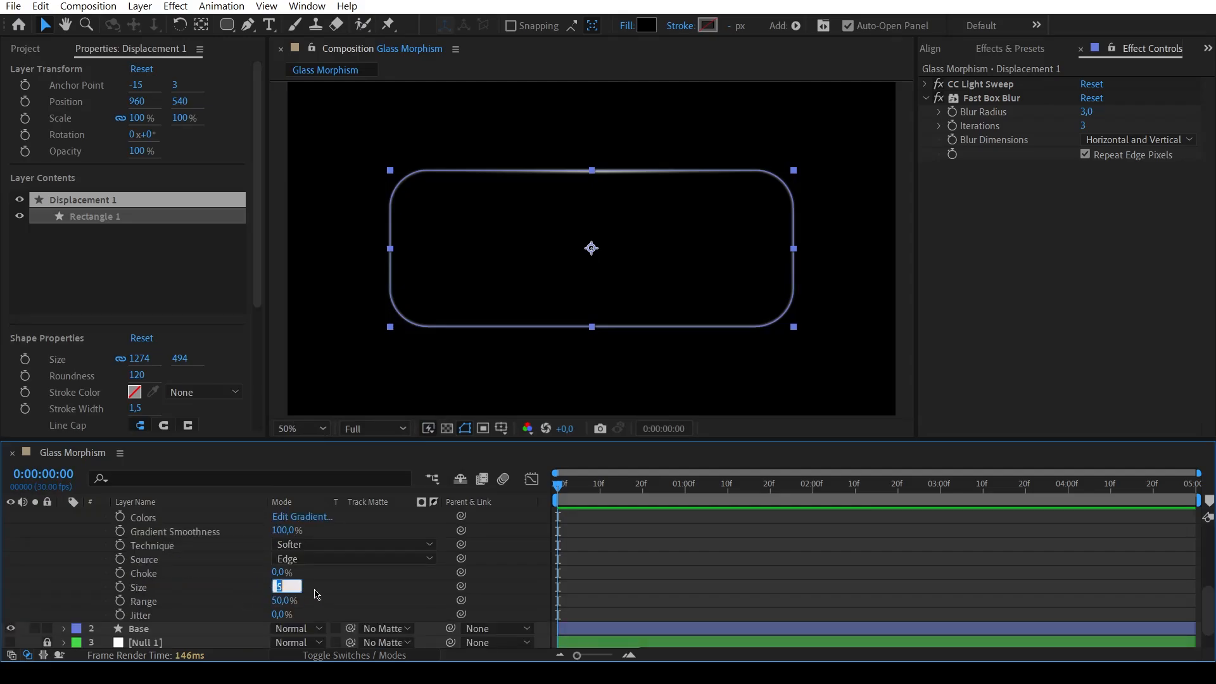
type("0")
key("Return")
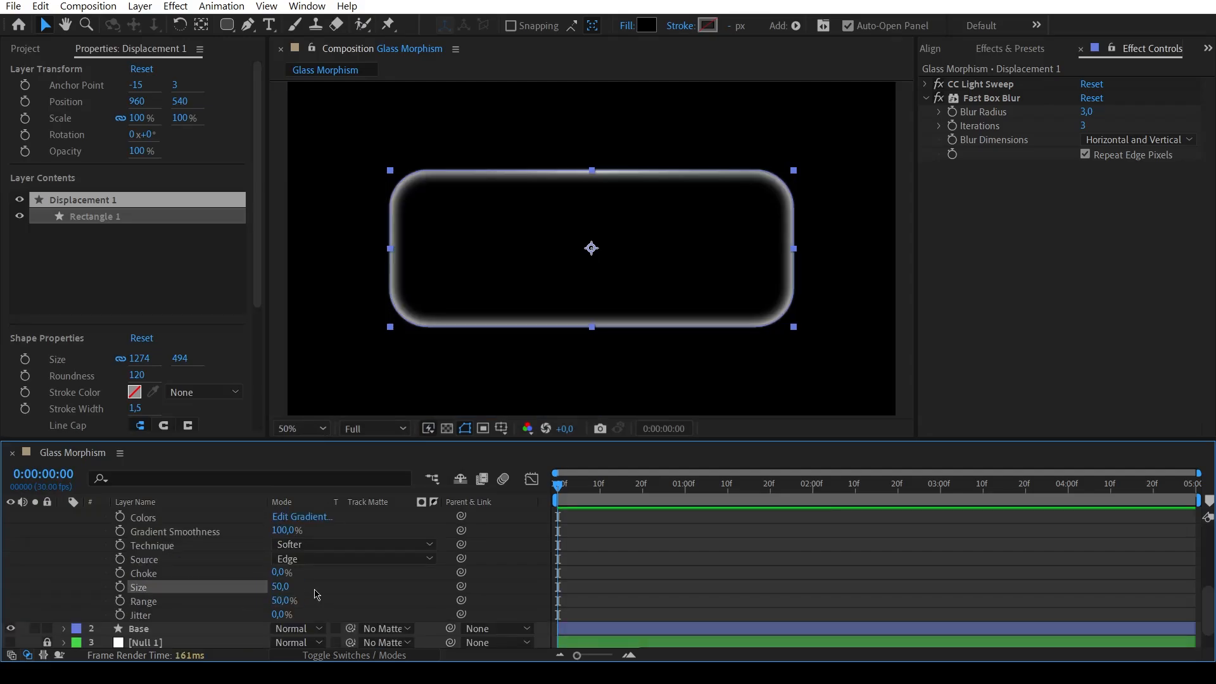
scroll(316, 593, "up", 4)
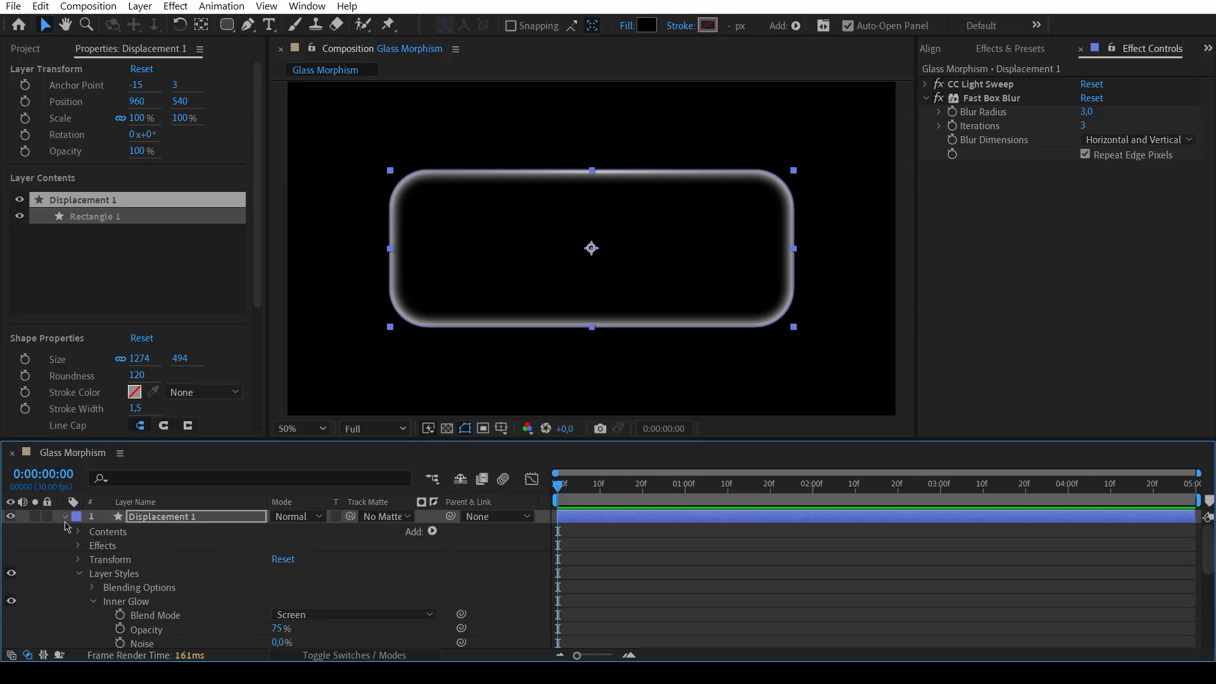
left_click(65, 517)
left_click(462, 603)
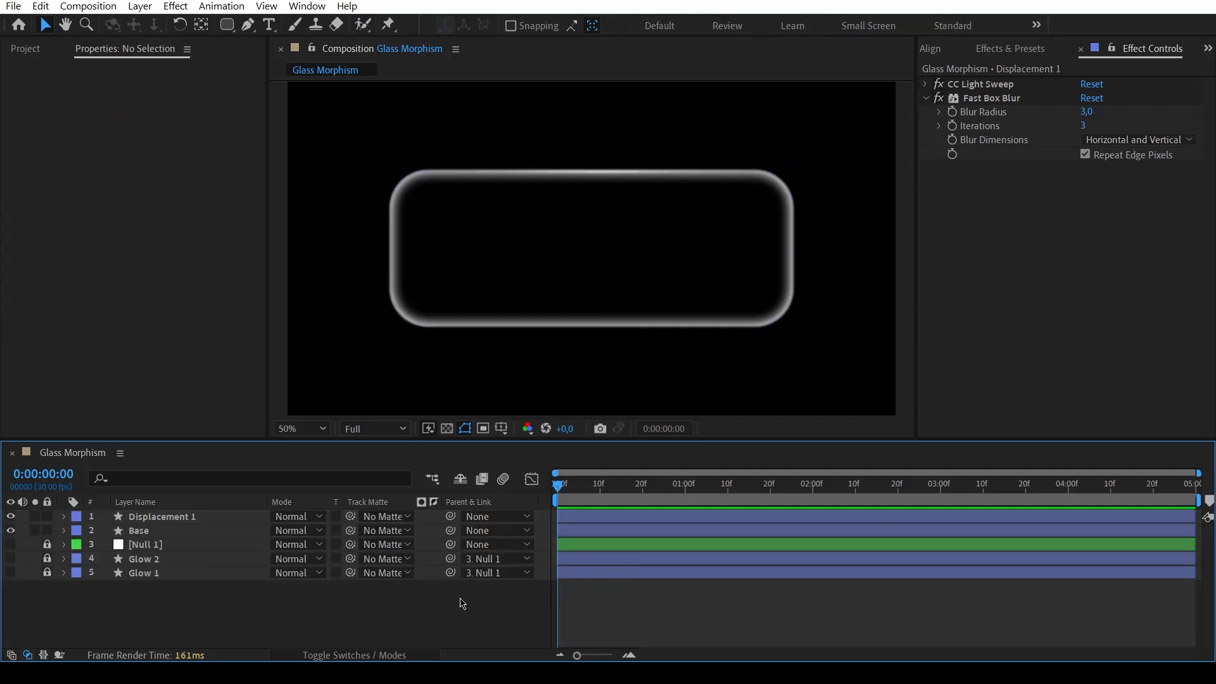
Duplicate the Displacement 1 layer and remove the CC Light Sweep effect from the copy.
left_click(228, 517)
key("ctrl+d")
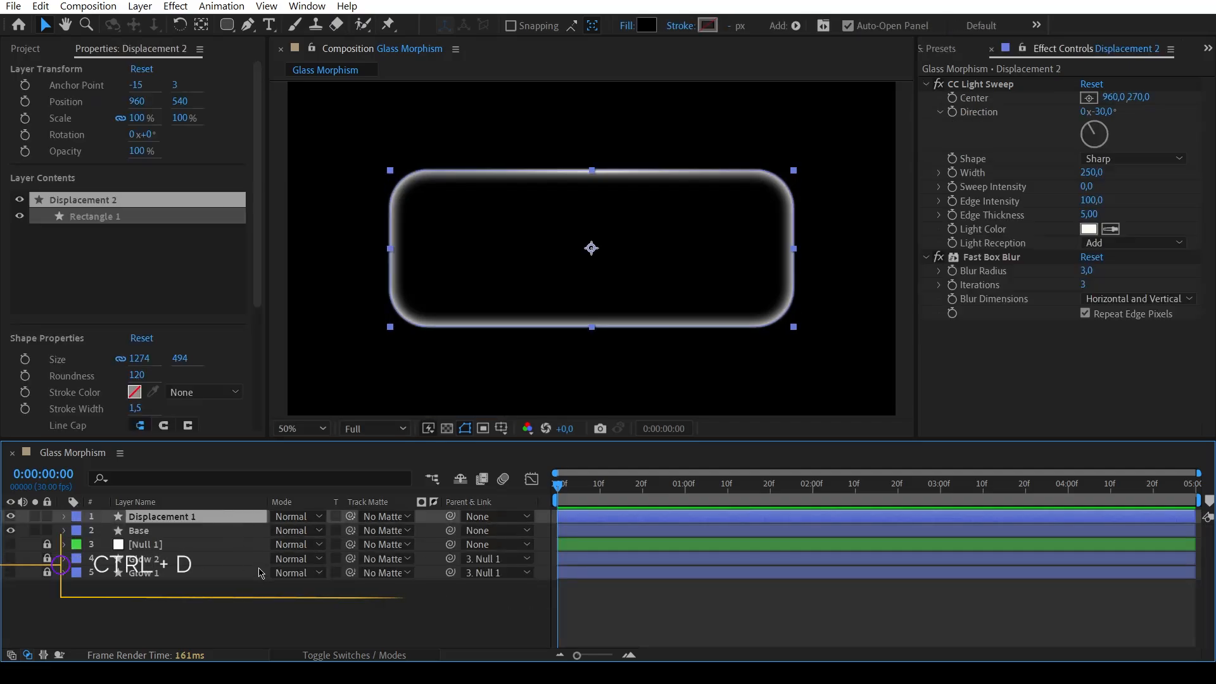
left_click(973, 89)
key("Delete")
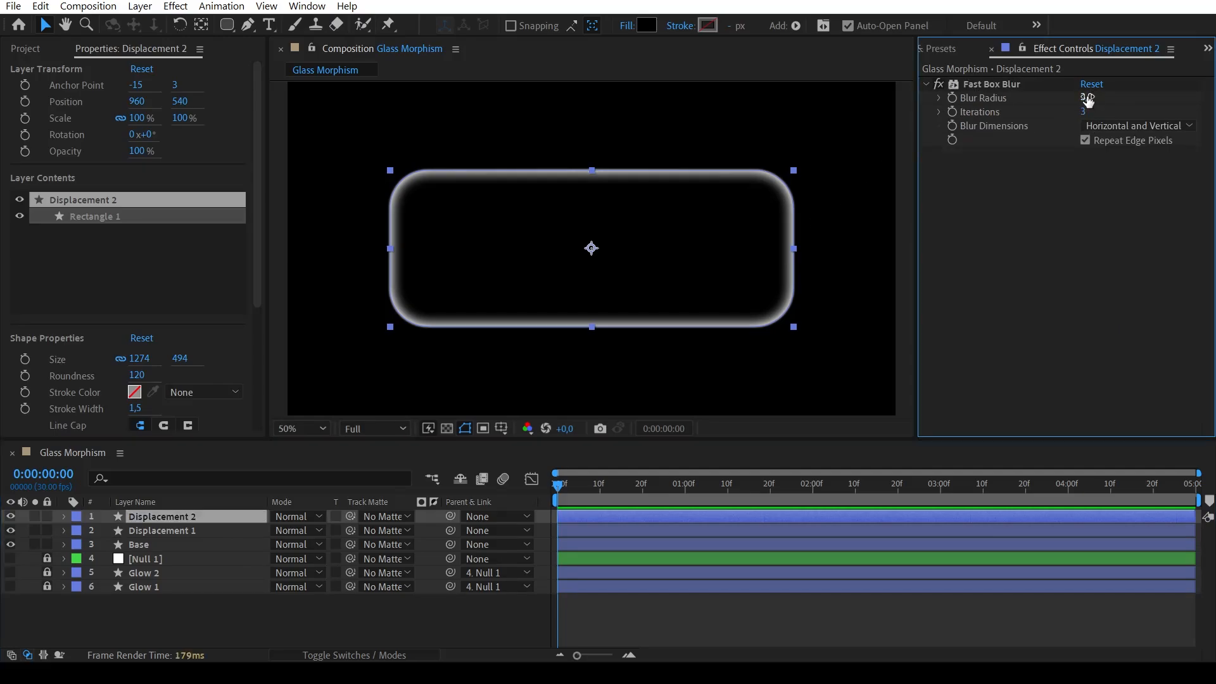
Set the Fast Box Blur radius on Displacement 2 to 40.
left_click(1087, 98)
type("40")
key("Return")
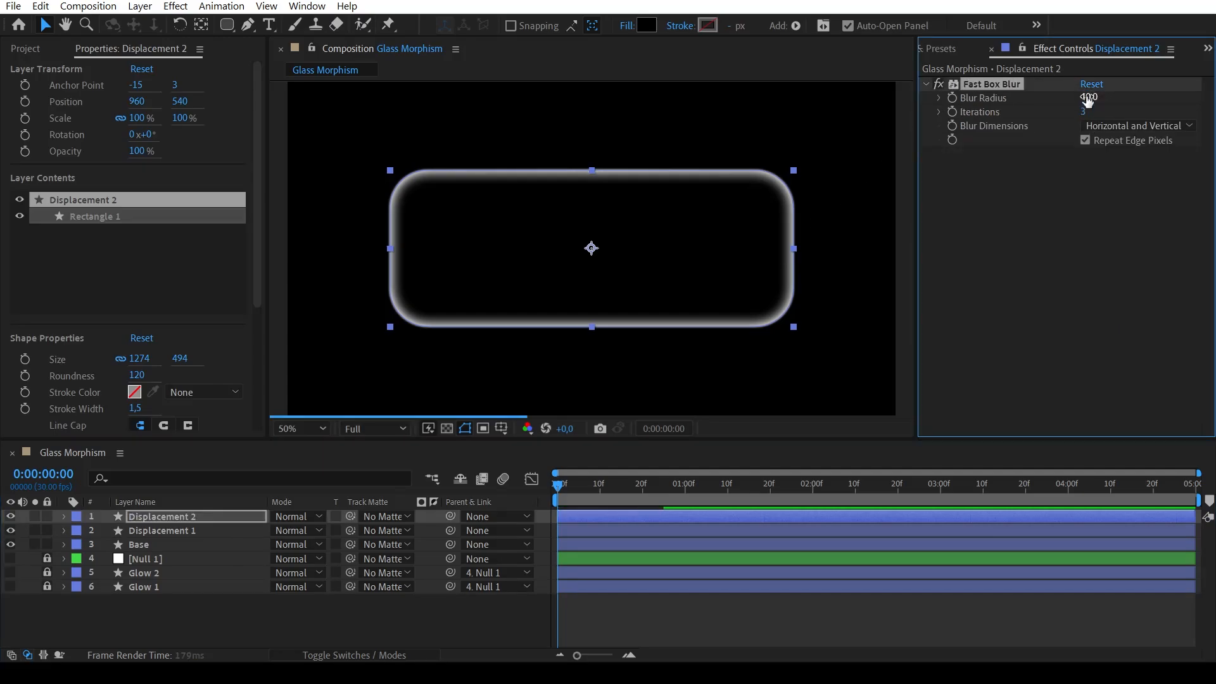
Find the Distort Transform effect and apply it to the Displacement 2 layer.
left_click(942, 51)
left_click(988, 69)
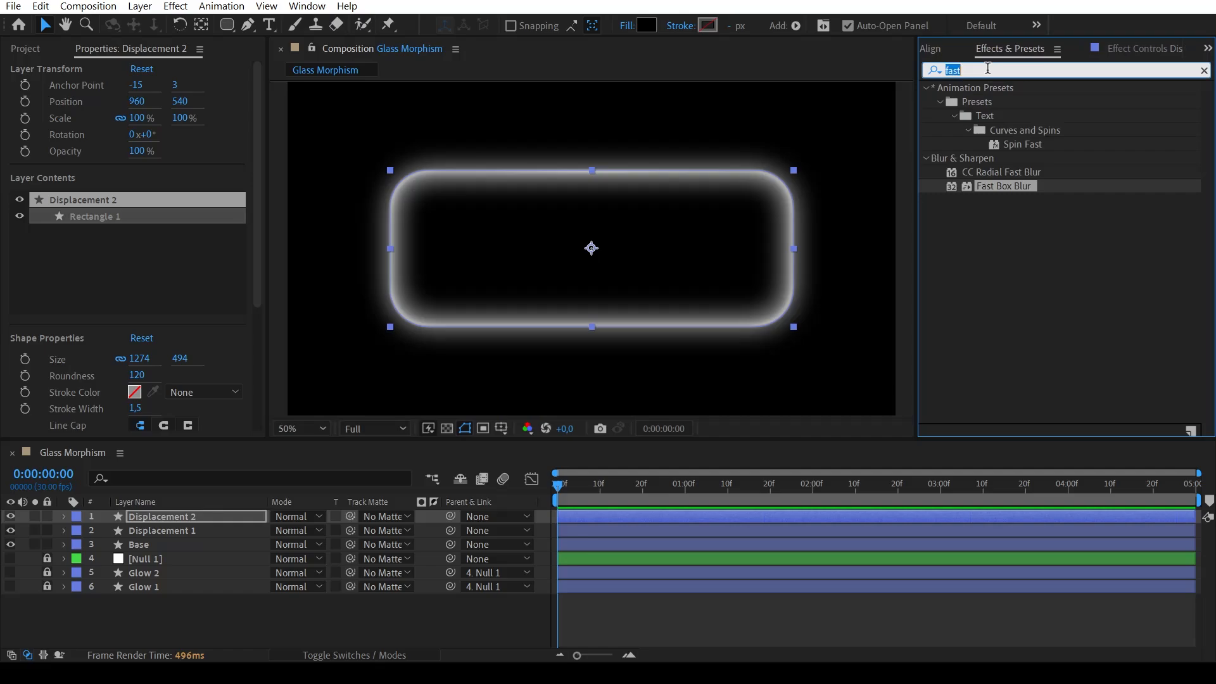
type("transd")
key("BackSpace")
type("f")
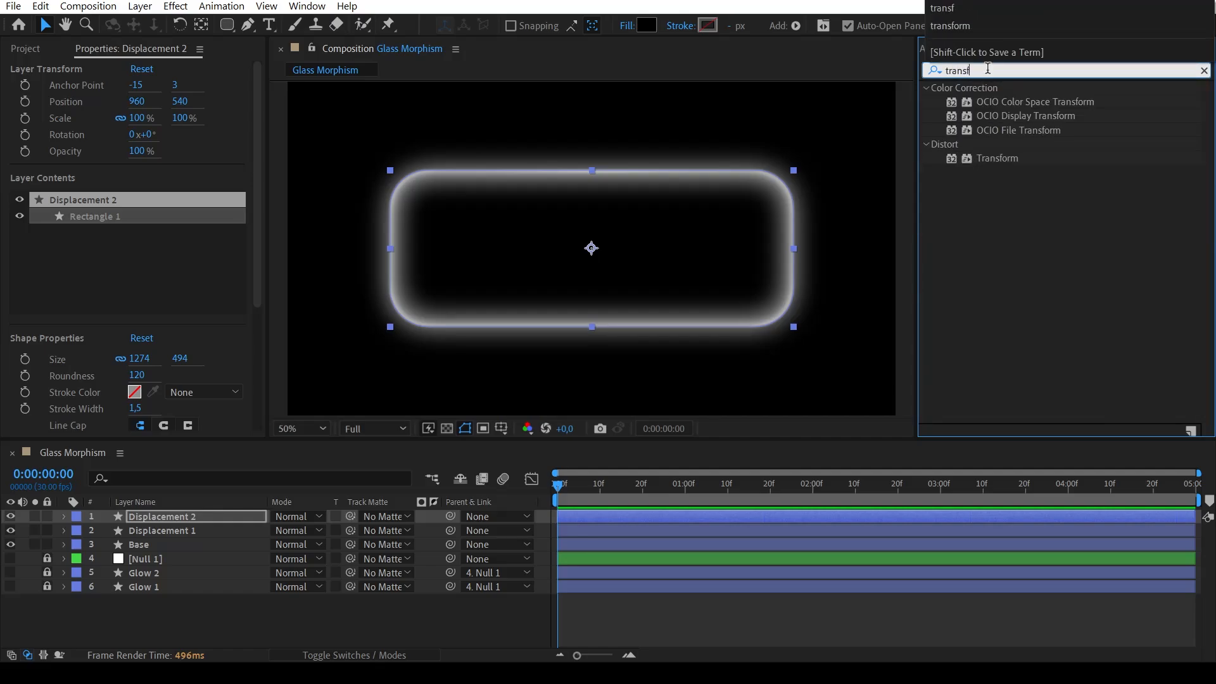
double_click(996, 158)
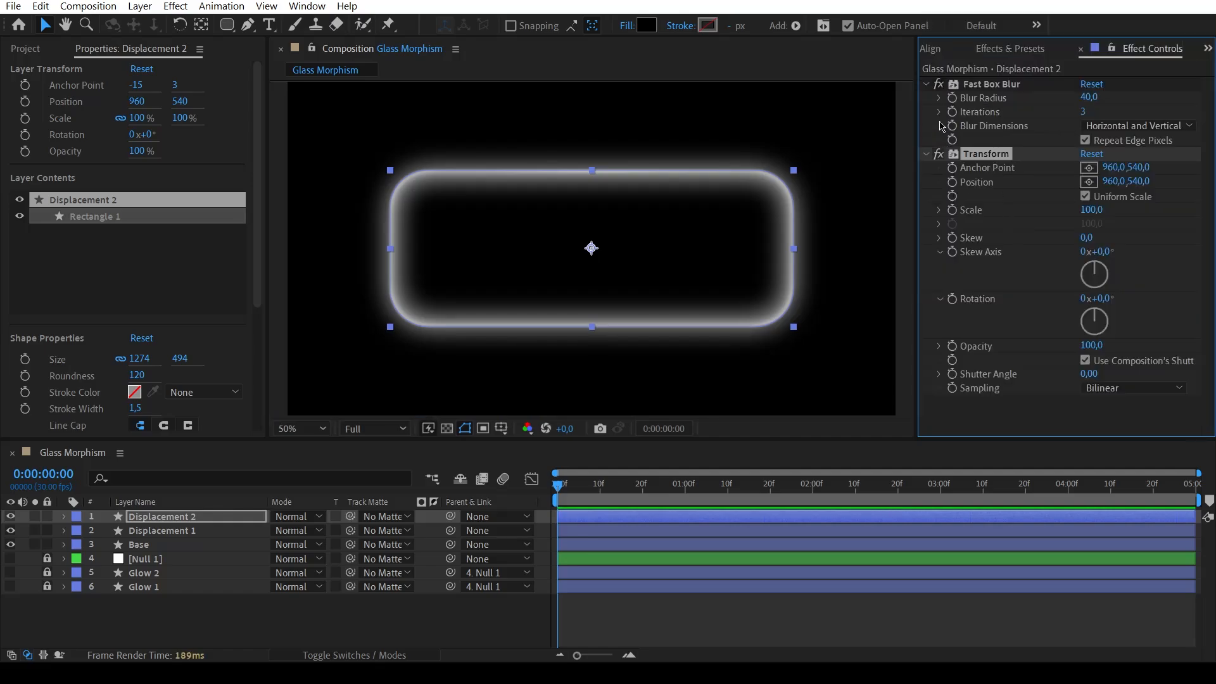
Set the Transform effect's uniform scale to 105 and collapse the Fast Box Blur and Transform settings.
left_click(927, 85)
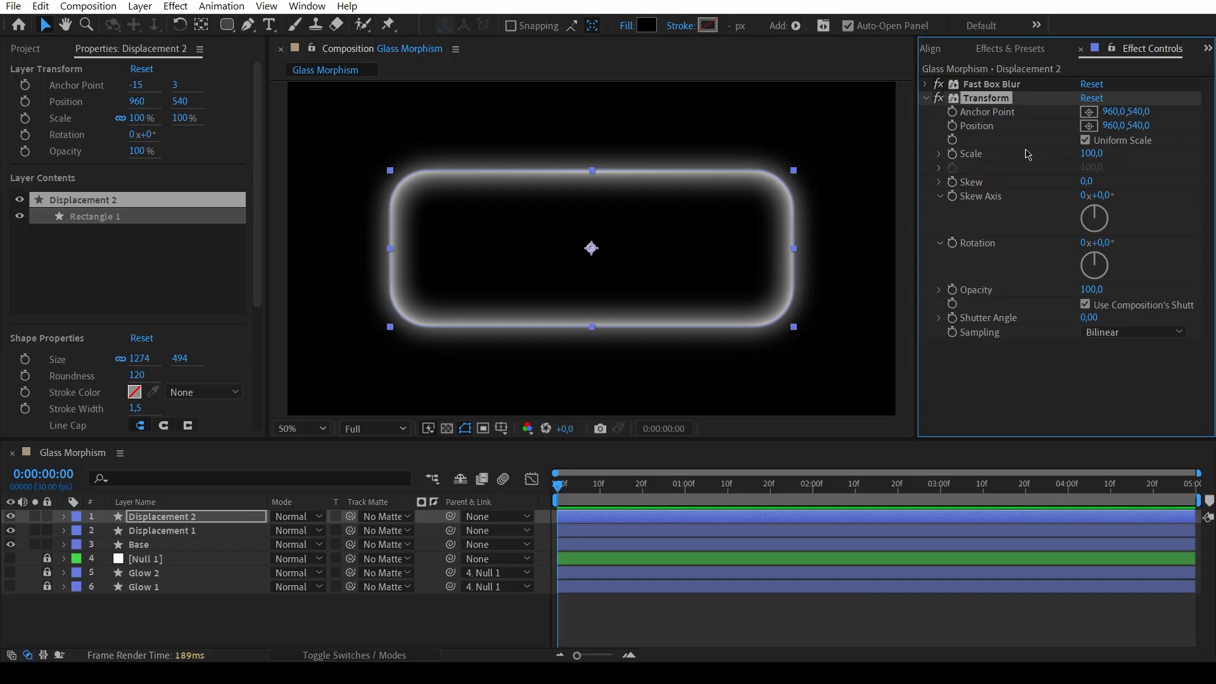
left_click(1088, 153)
key("Return")
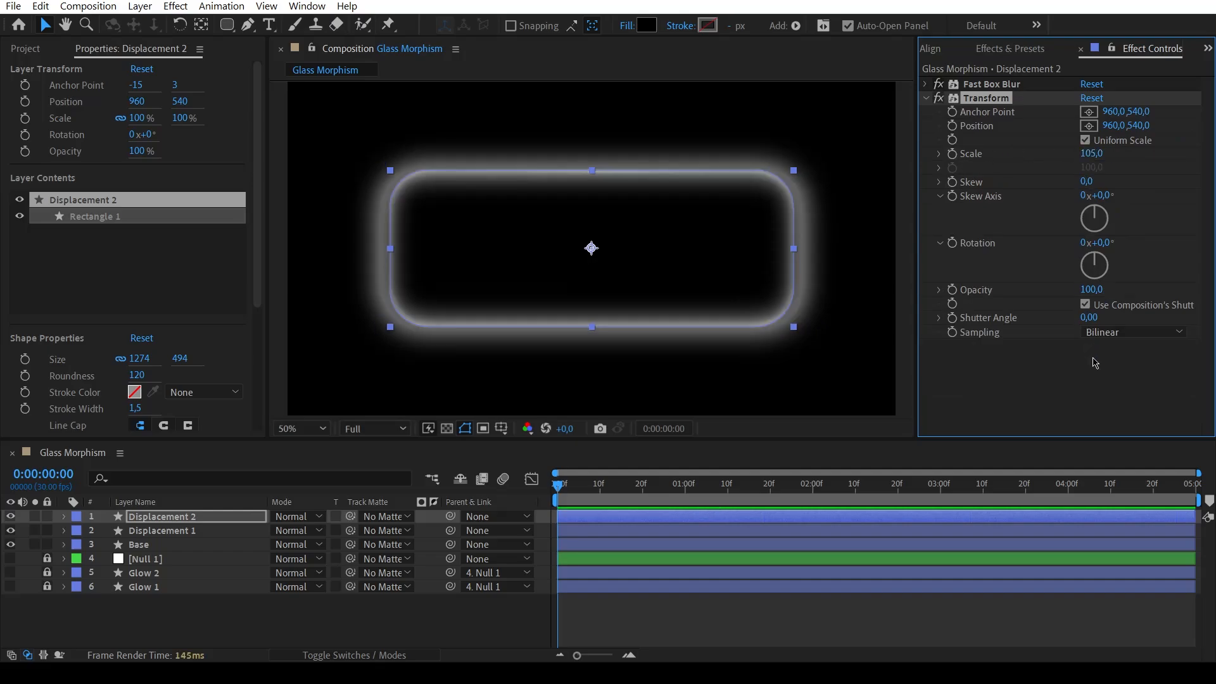
left_click(1095, 362)
left_click(928, 98)
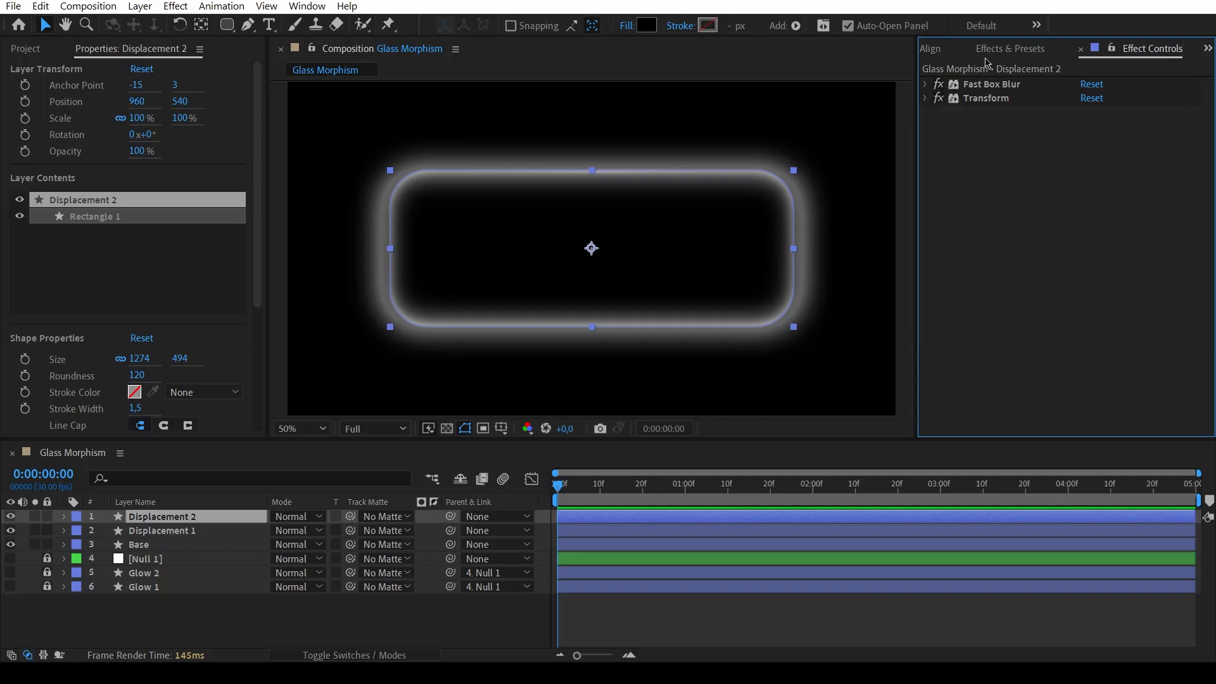
Find the Displacement Map effect and apply it to the Displacement 2 layer.
left_click(991, 57)
type("displac")
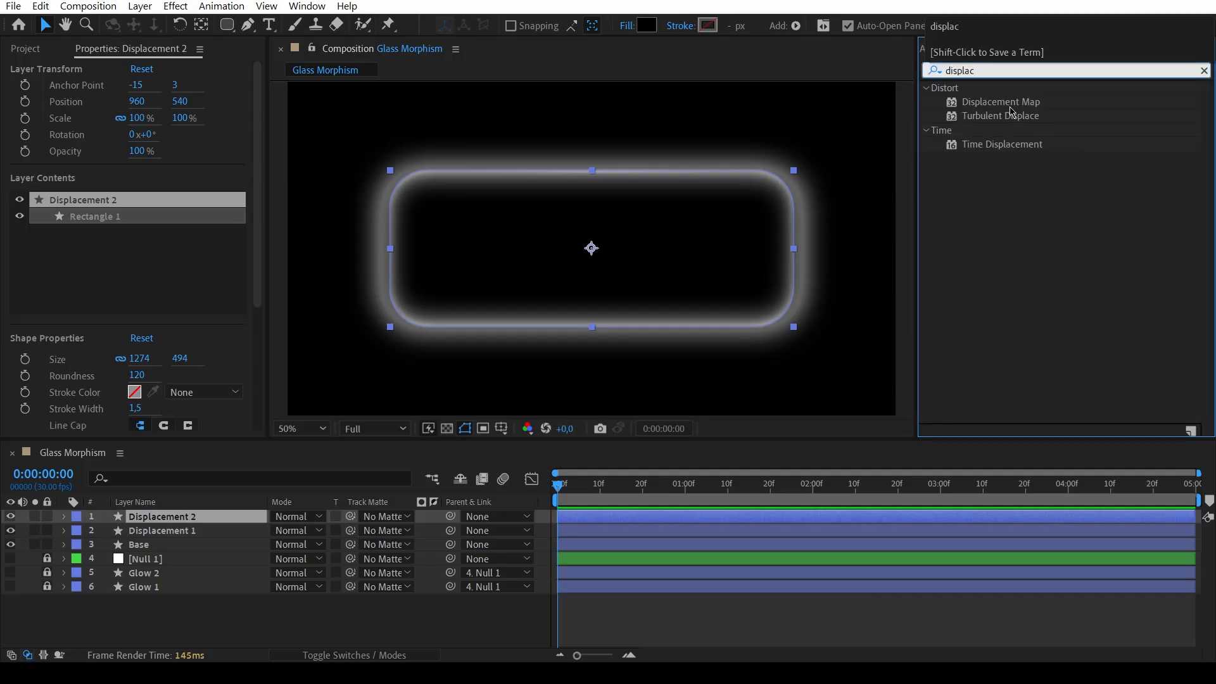
double_click(1009, 103)
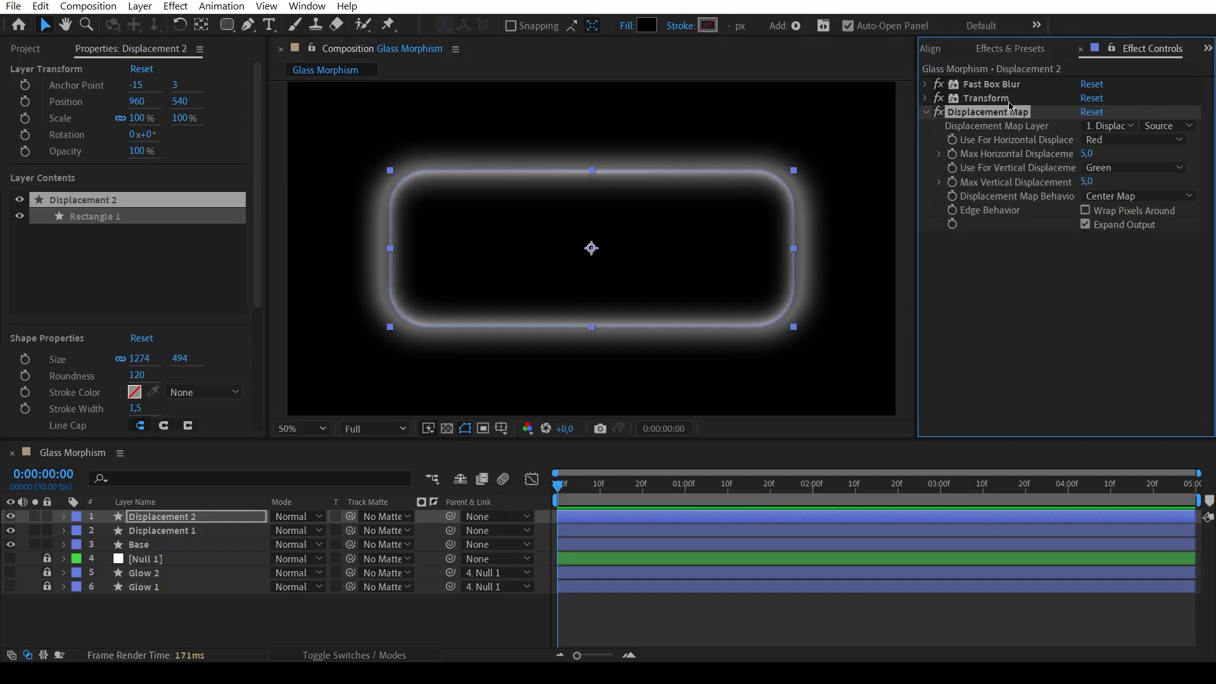
Use the Displacement 1 layer as the displacement map layer, with Effects & Masks as its source.
left_click(1124, 126)
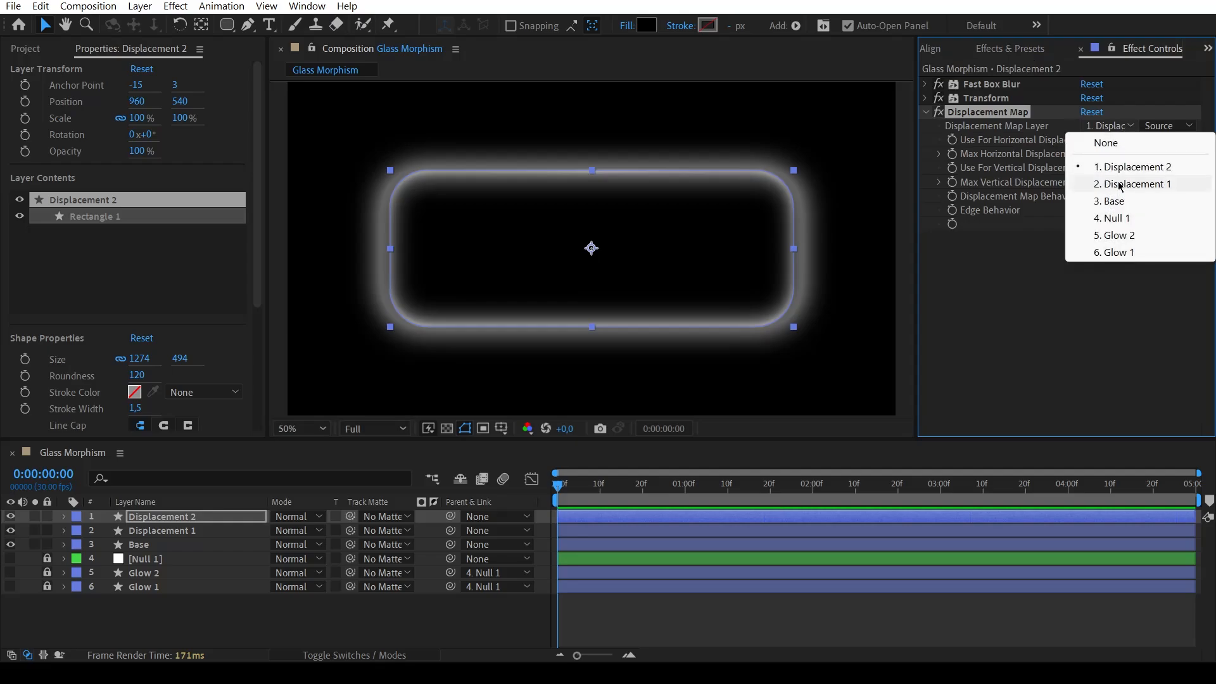
left_click(1077, 182)
left_click(1161, 127)
left_click(1118, 176)
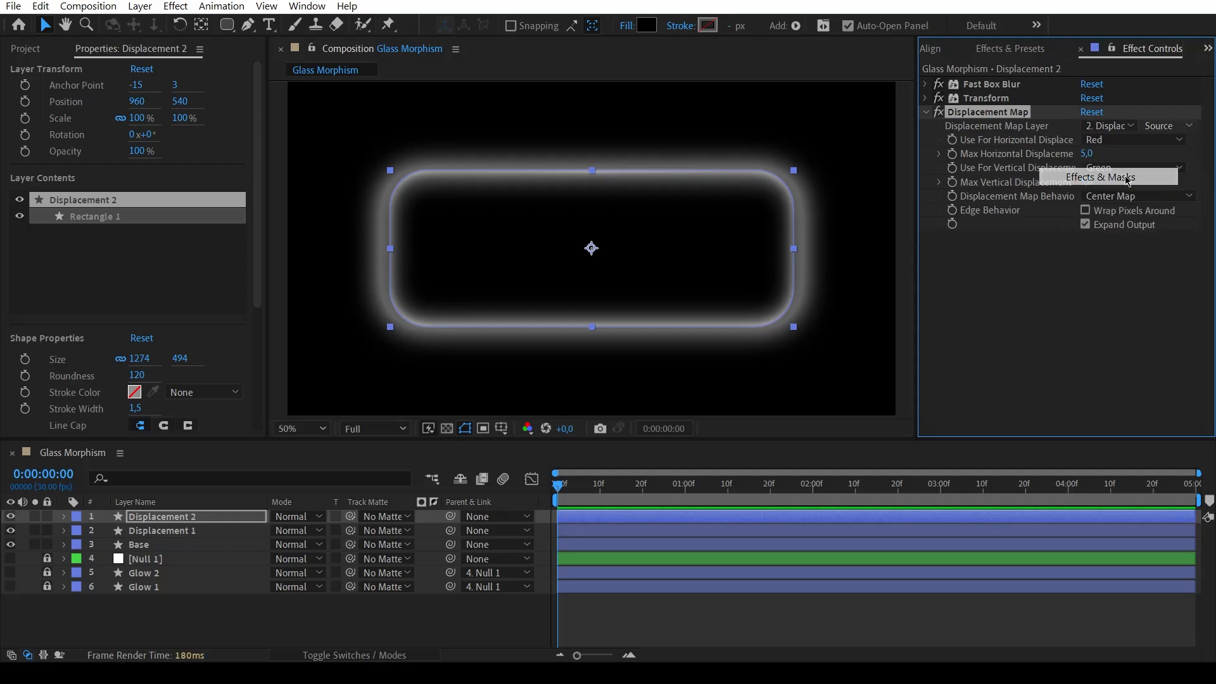
Base the horizontal displacement on Luminance and set its maximum to 80.
left_click(1113, 140)
left_click(1131, 226)
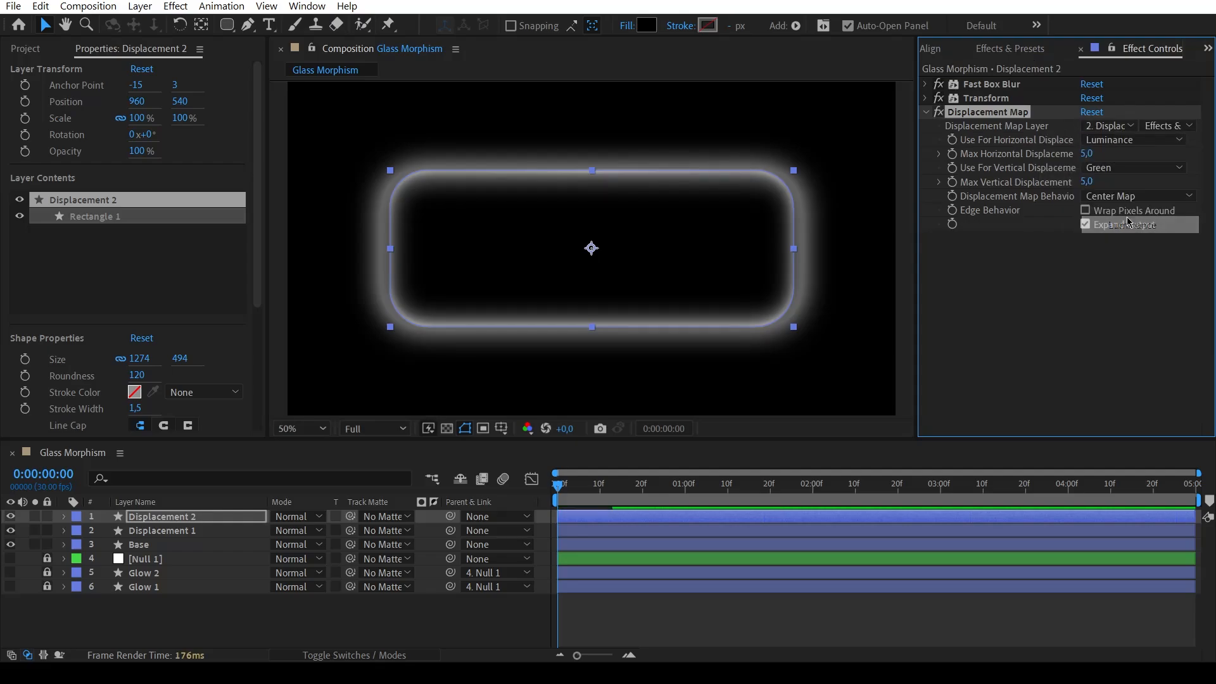
left_click(1087, 154)
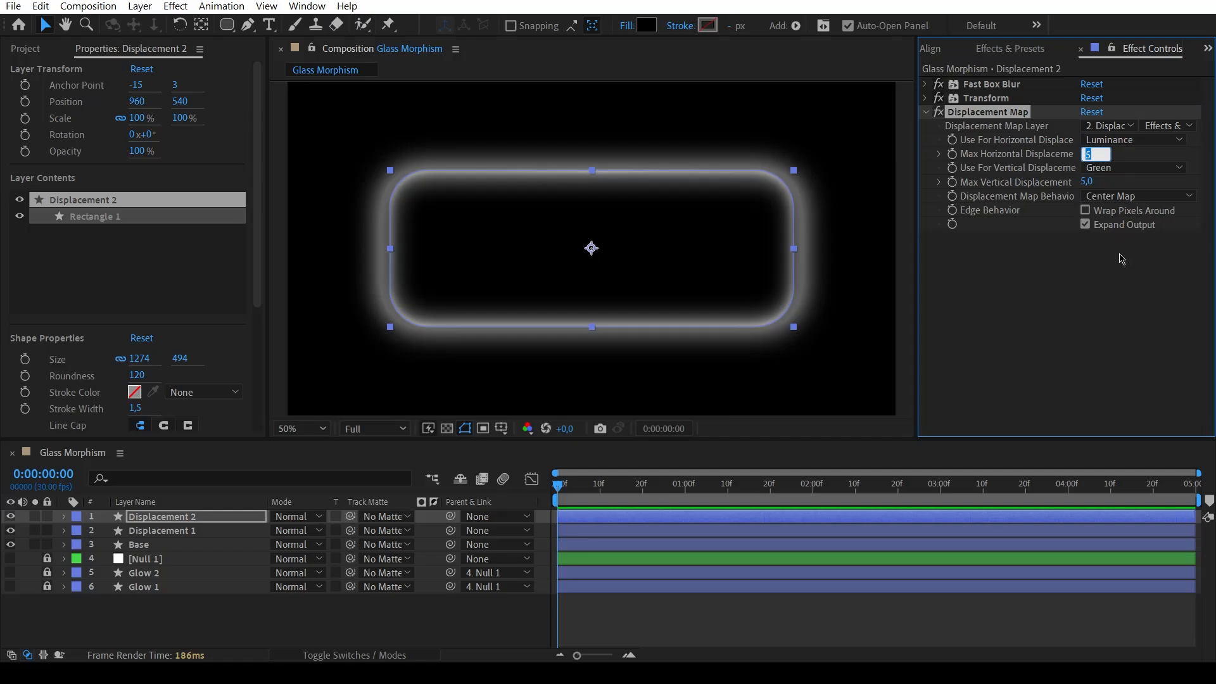
key("Return")
Base the vertical displacement on Luminance and set its maximum to 130.
left_click(1113, 168)
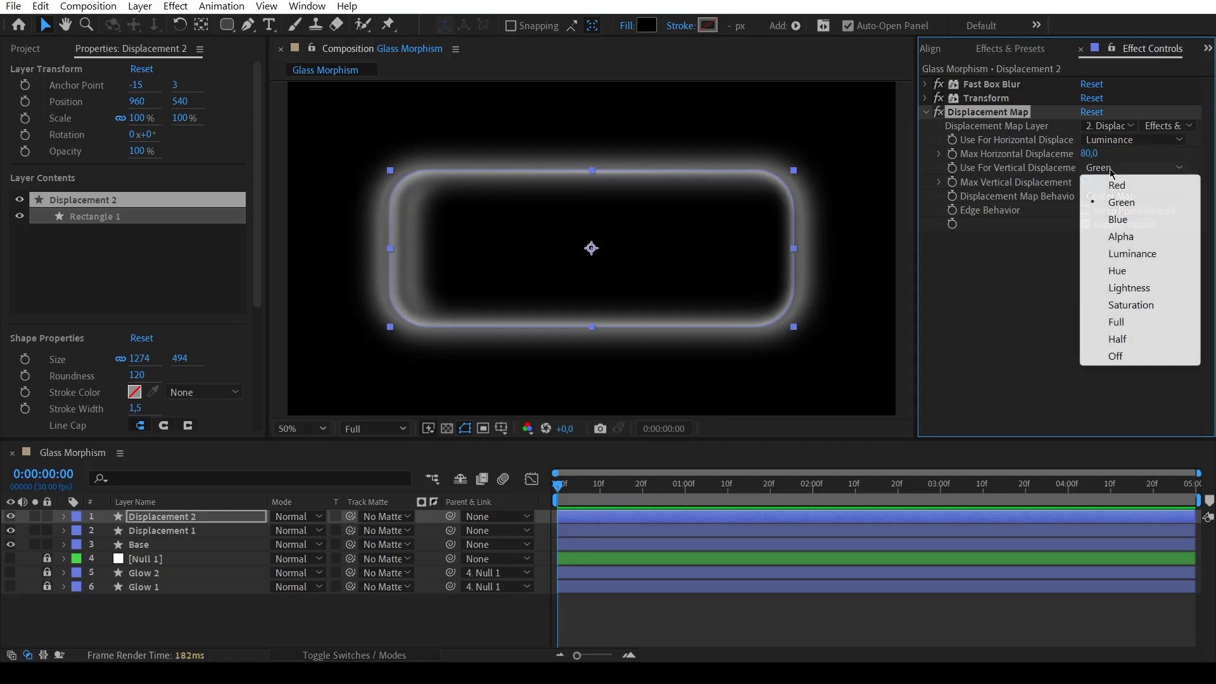
left_click(1121, 253)
left_click(1087, 183)
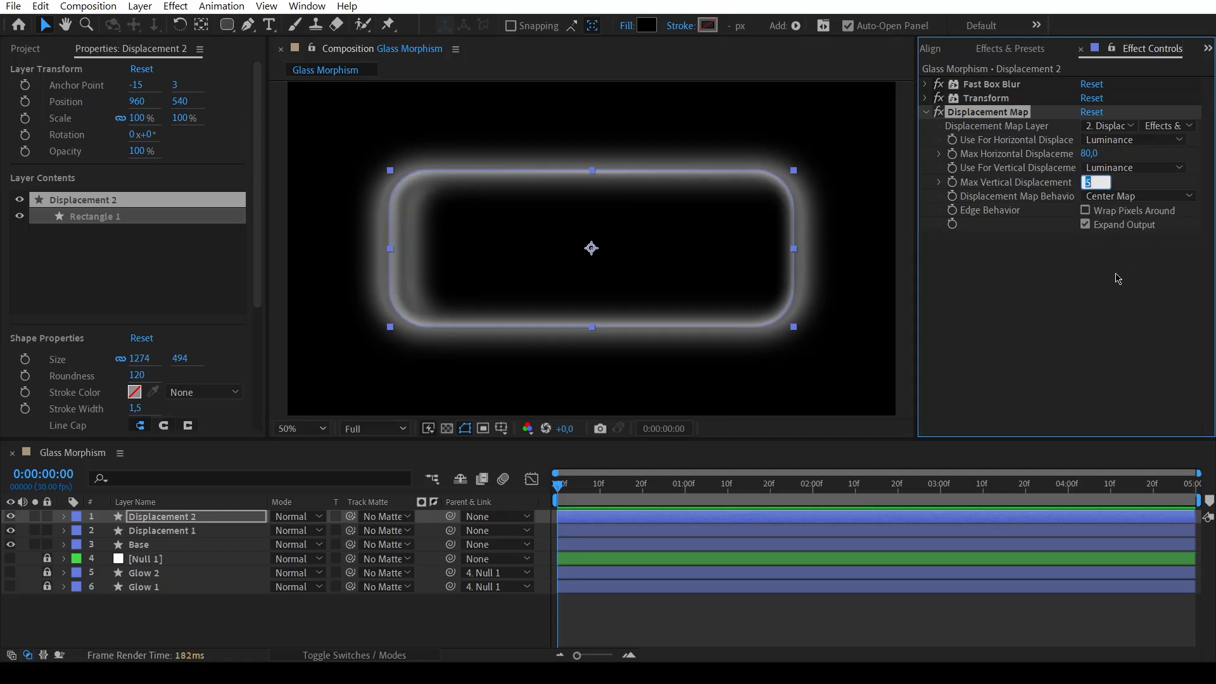
key("Return")
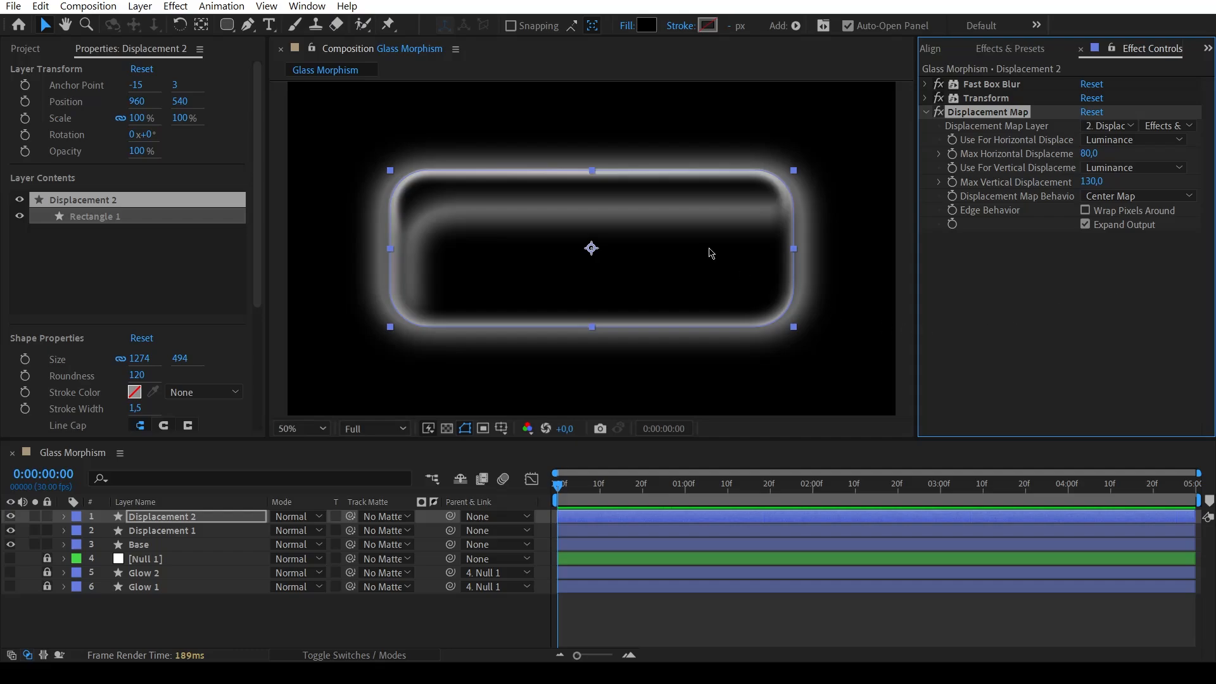
left_click(978, 366)
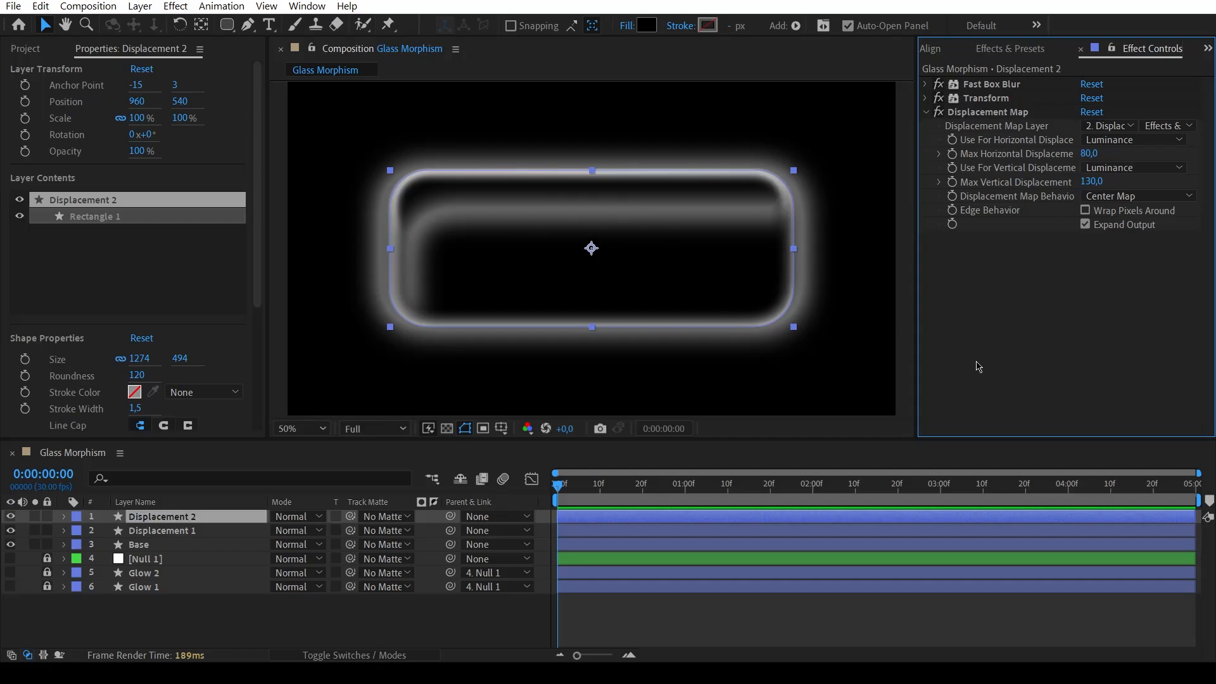
Set the size of the Displacement 2 layer's Inner Glow style to 70.
left_click(64, 516)
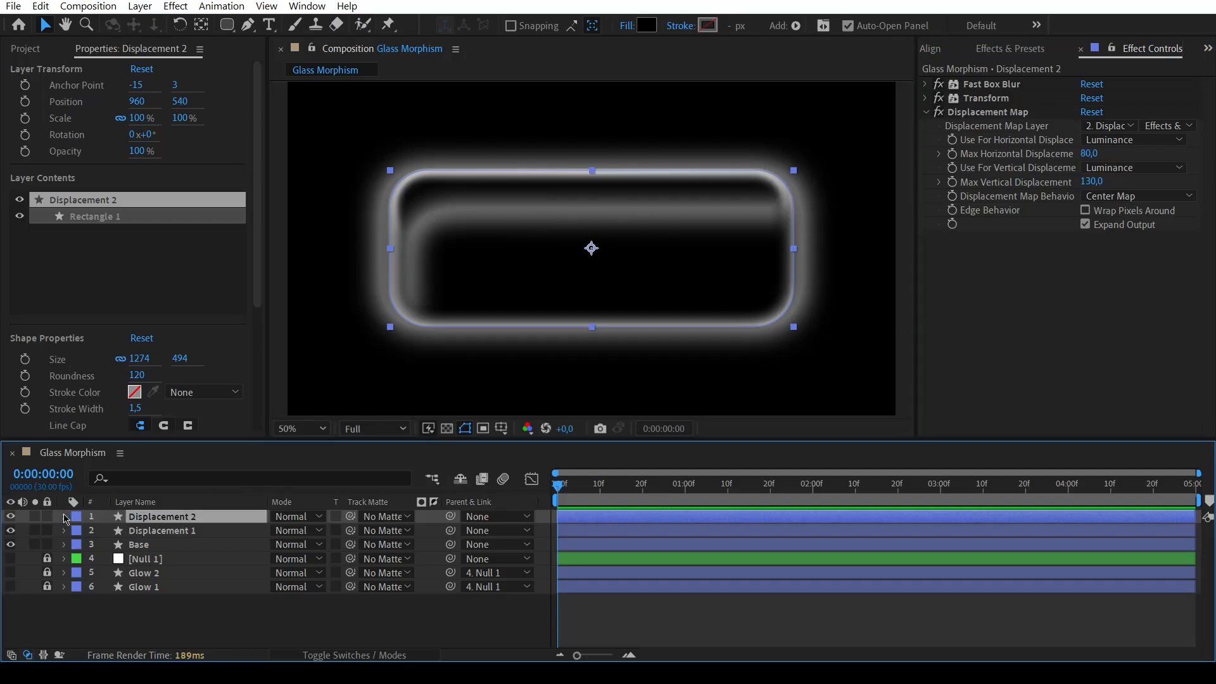
left_click(79, 574)
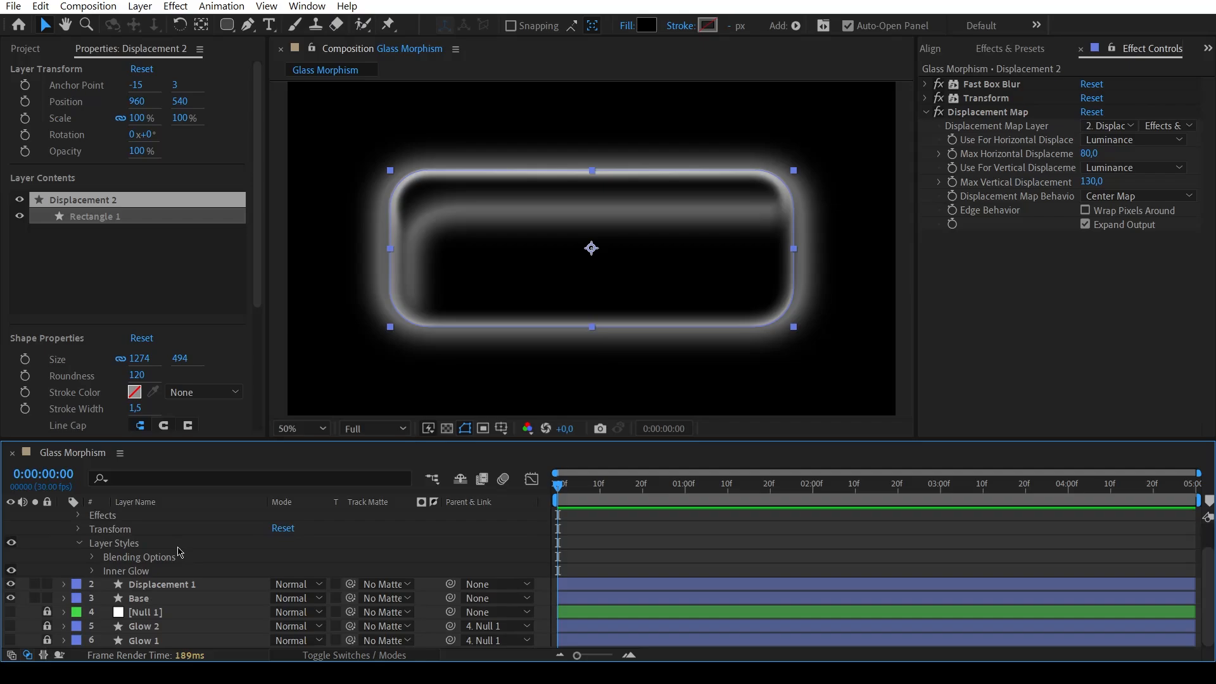
left_click(95, 572)
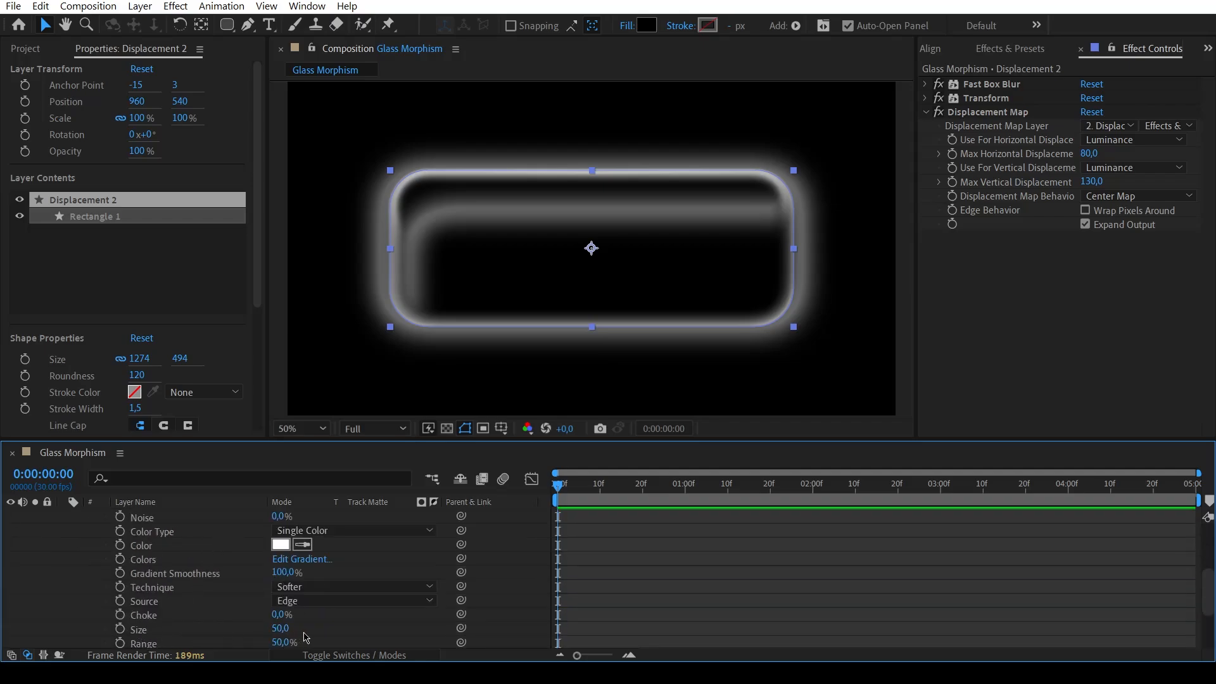
left_click(281, 629)
key("Return")
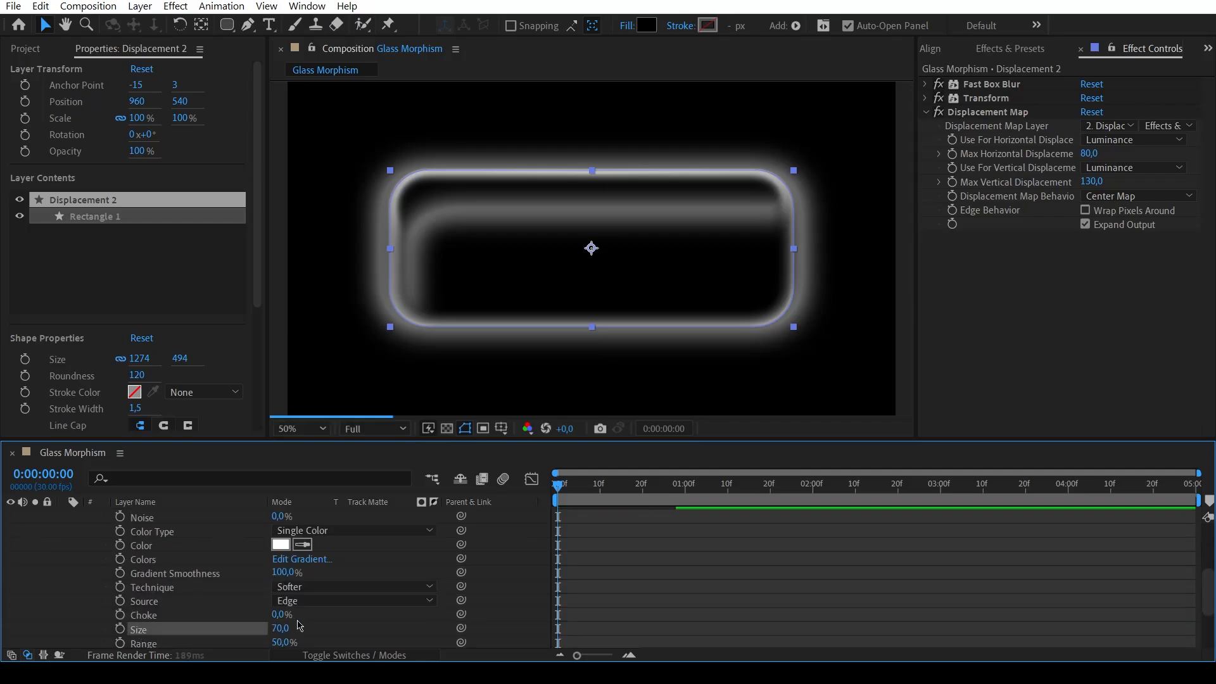
scroll(180, 586, "up", 5)
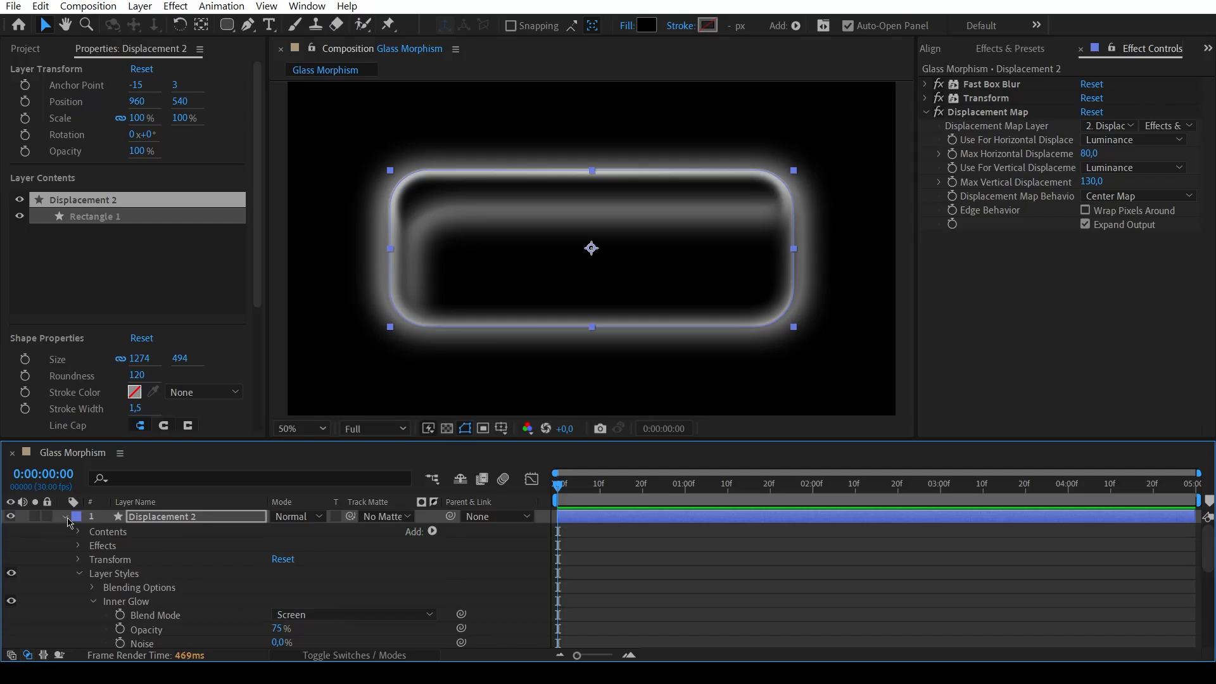
left_click(66, 517)
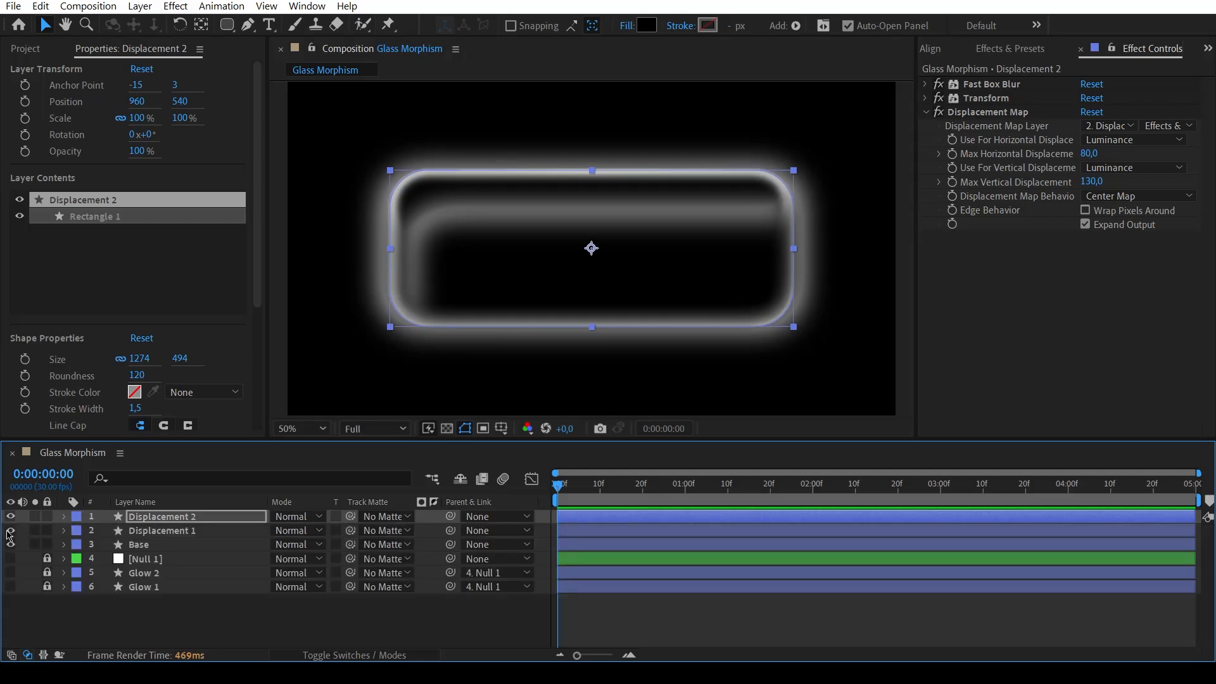
Hide the Displacement 1 and Base layers and show the Glow 2 and Glow 1 layers.
left_click_drag(10, 532, 10, 544)
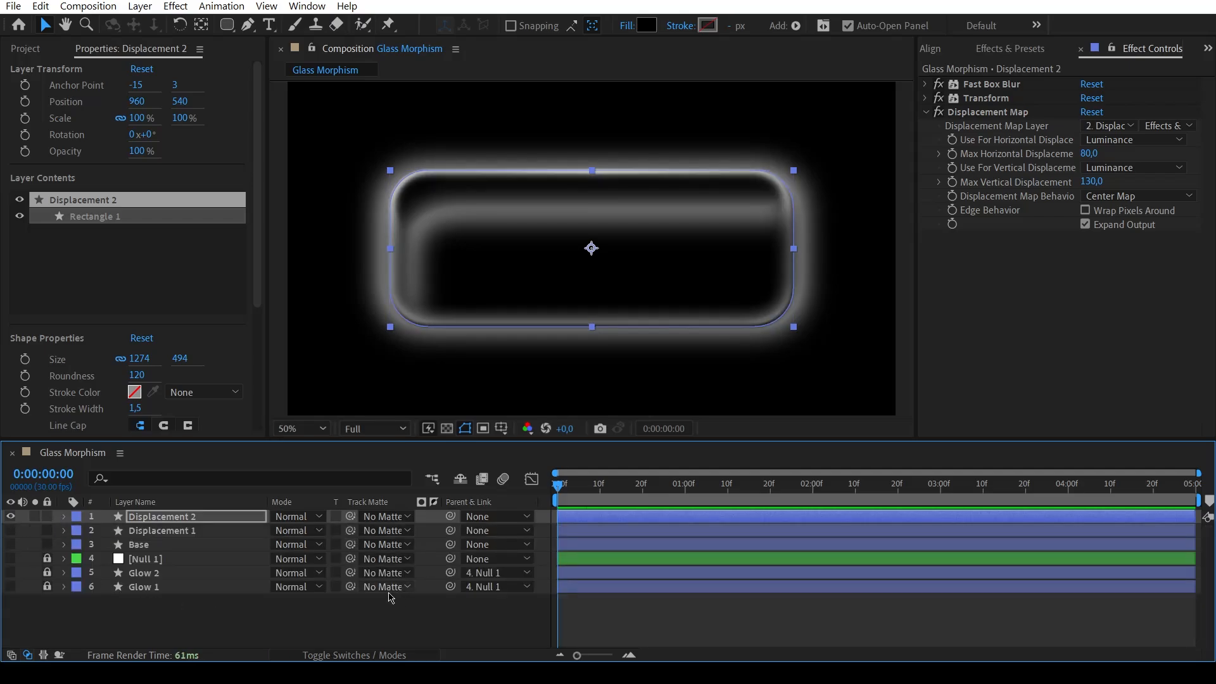
left_click(10, 573)
left_click(13, 587)
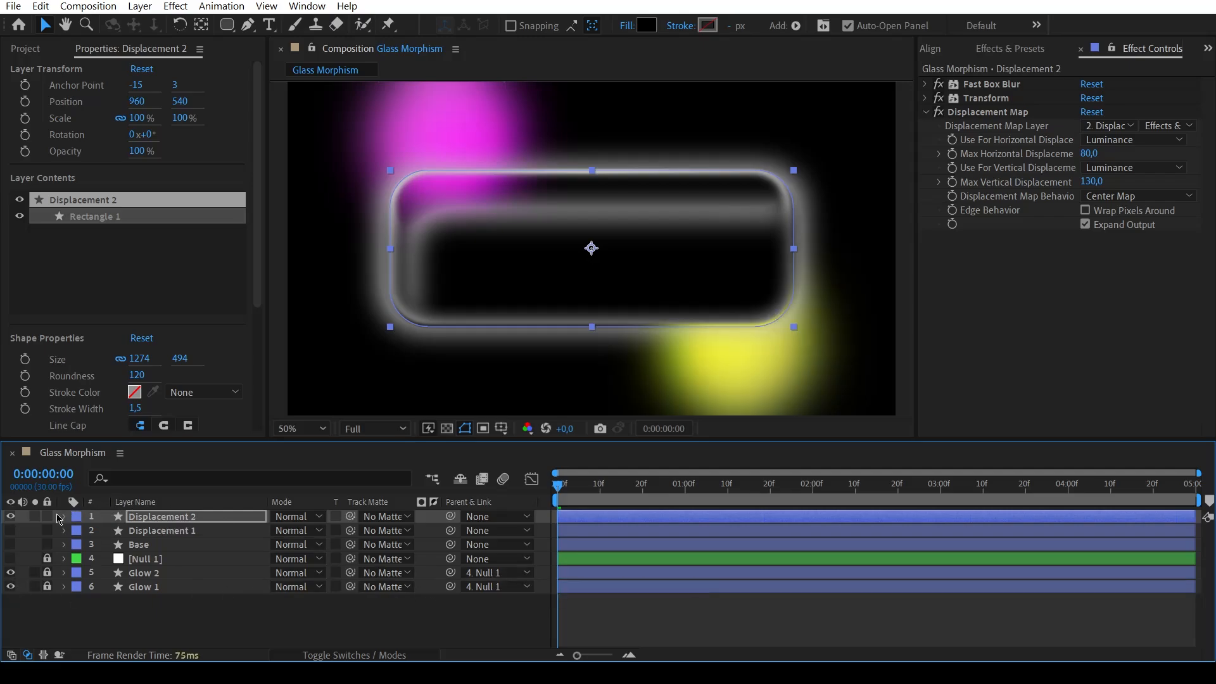
Turn the Displacement 2 layer into an adjustment layer and deselect it.
left_click(378, 654)
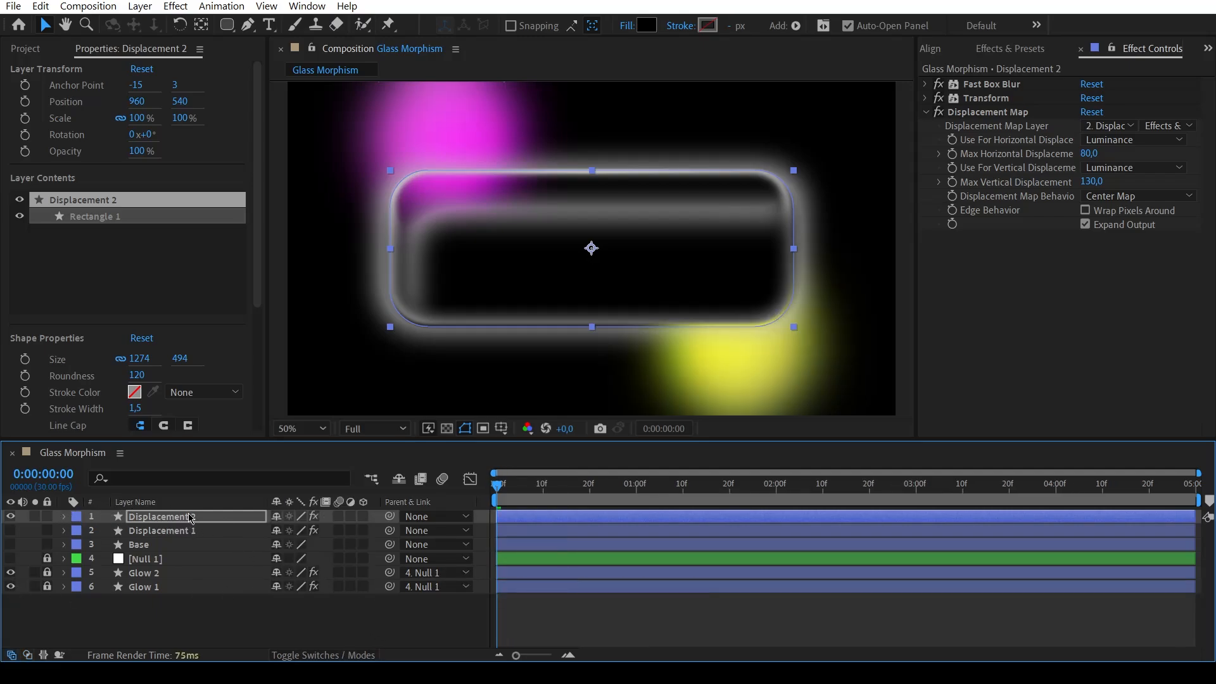
left_click(350, 517)
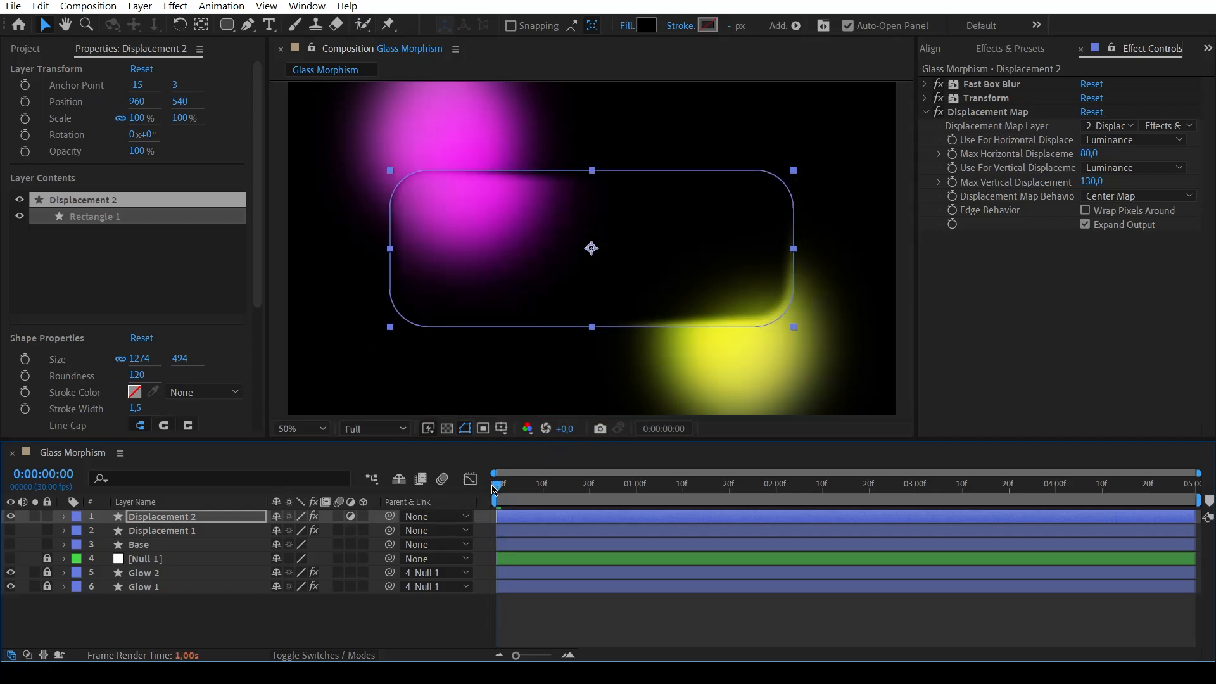
left_click_drag(495, 488, 386, 561)
left_click(311, 623)
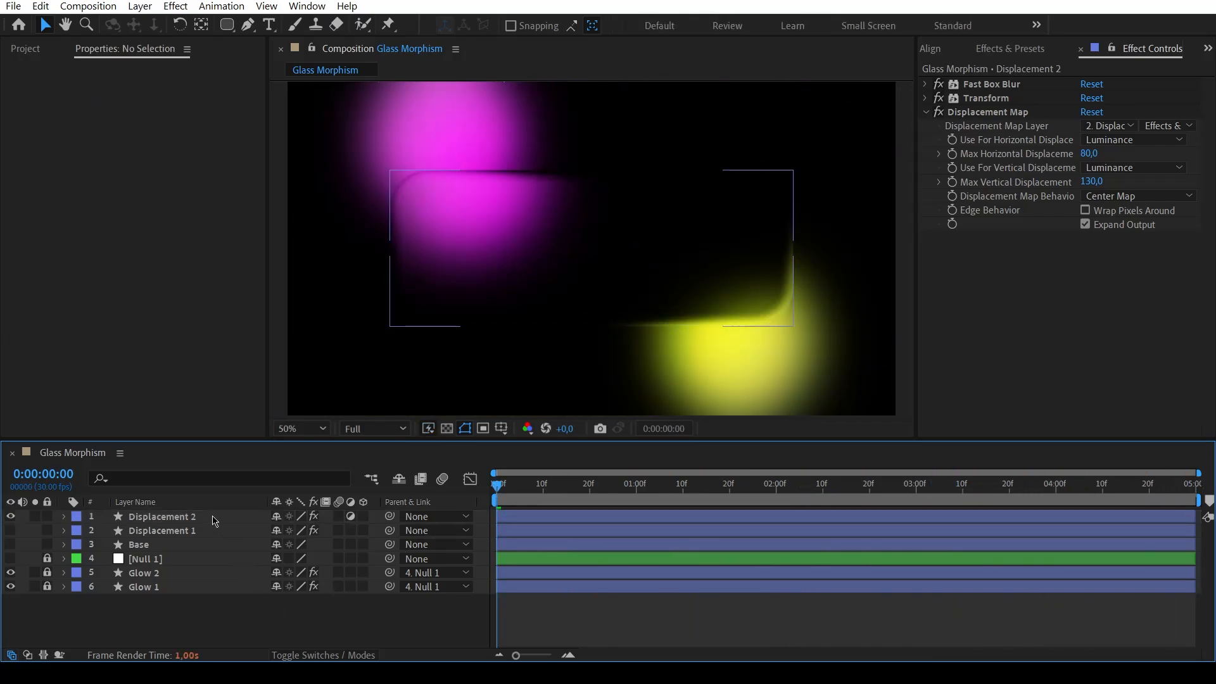
Duplicate the Displacement 2 layer and rename the copy Edges.
left_click(214, 520)
key("ctrl+d")
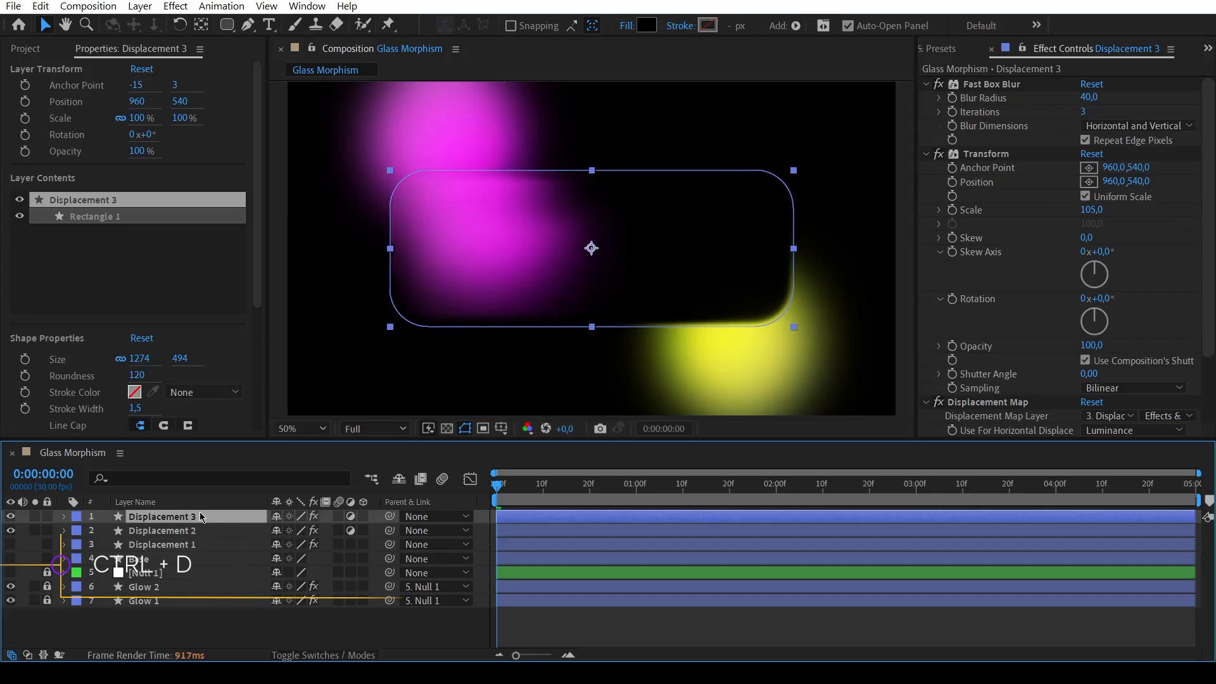
key("Return")
type("Edges")
key("Return")
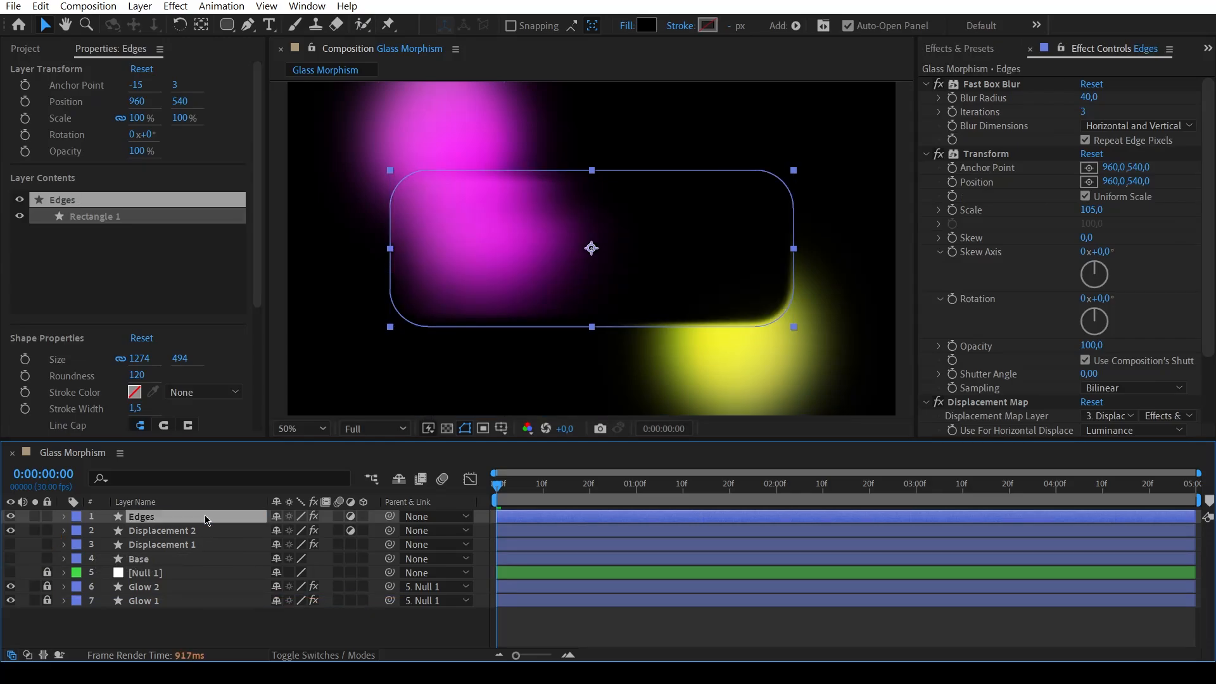
Switch off the adjustment layer setting on the Edges layer and delete all its layer styles.
left_click(350, 517)
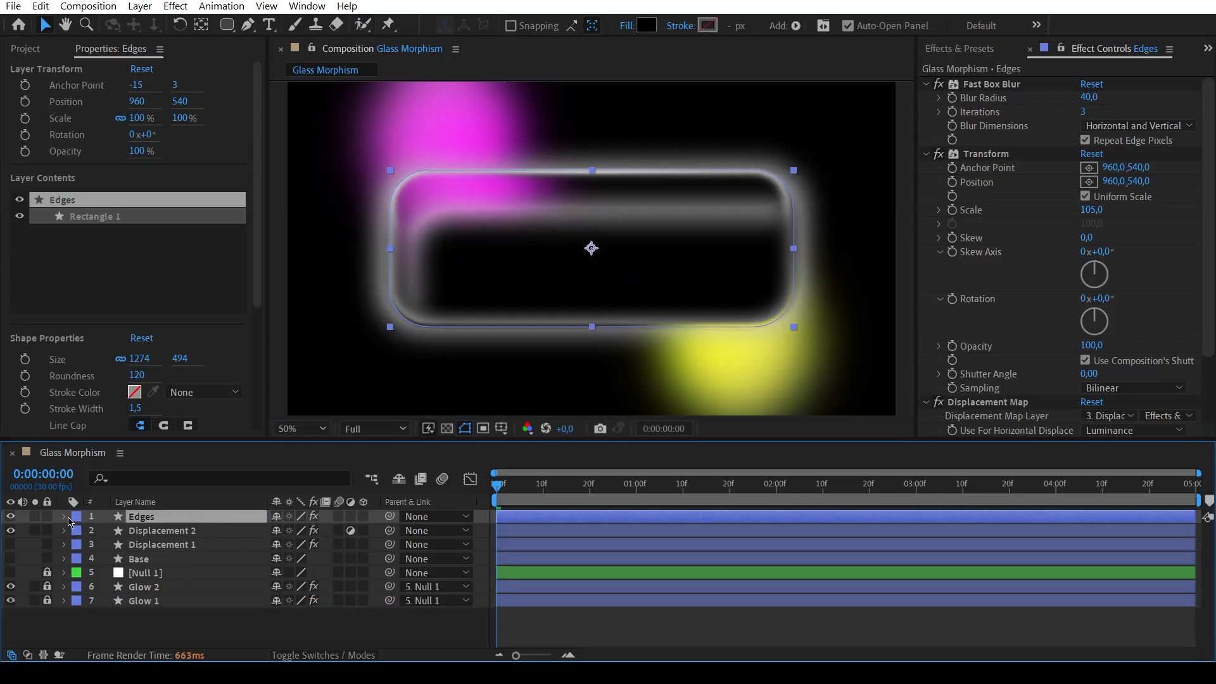
left_click(64, 517)
left_click(127, 575)
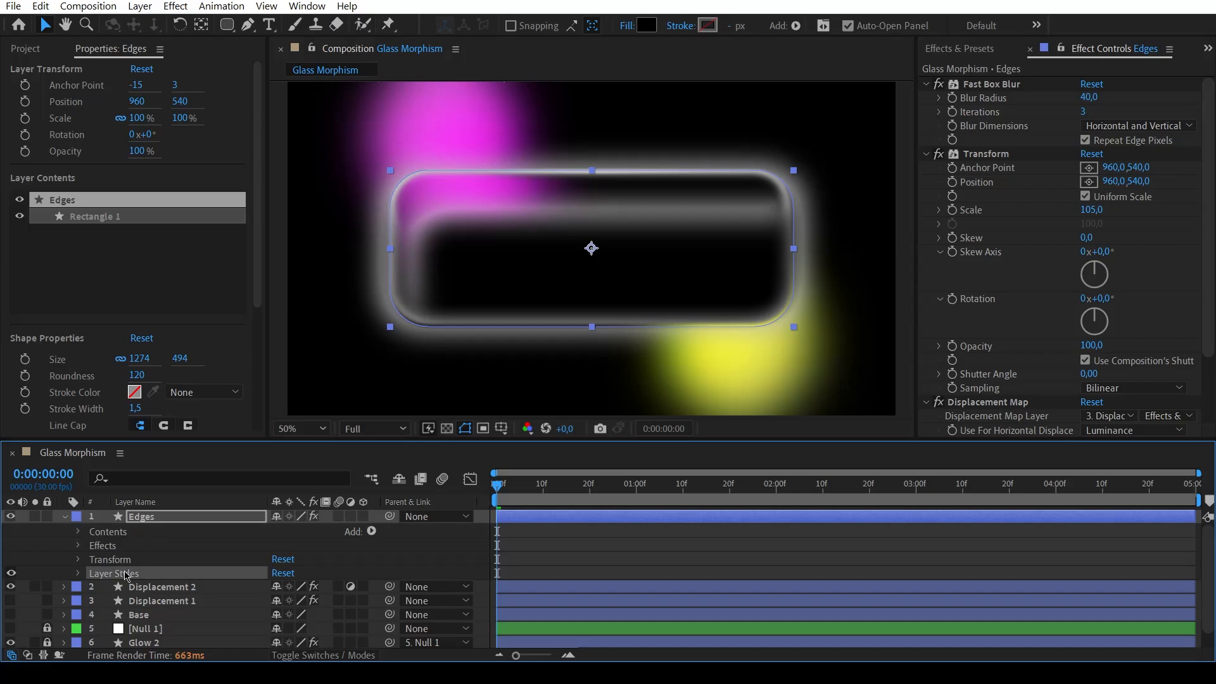
key("Delete")
left_click(64, 517)
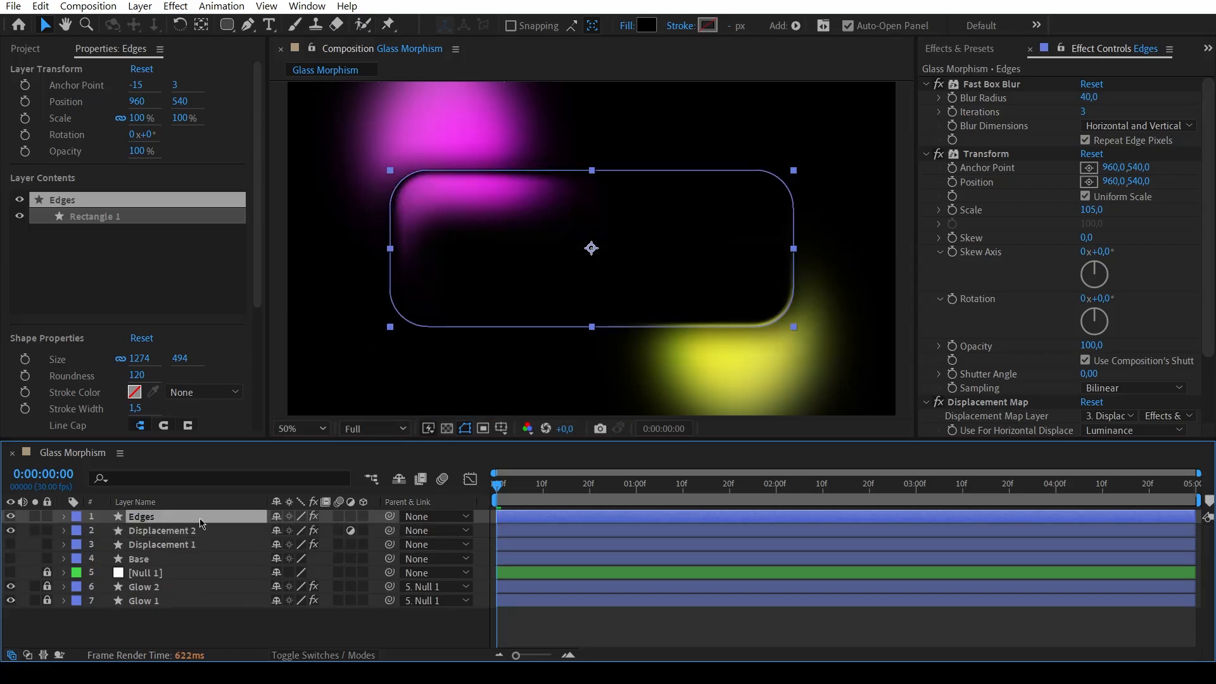
Remove the Fast Box Blur, Transform and Displacement Map effects from the Edges layer.
left_click(1017, 86)
key("Delete")
left_click(1014, 86)
key("Delete")
left_click(1010, 86)
key("Delete")
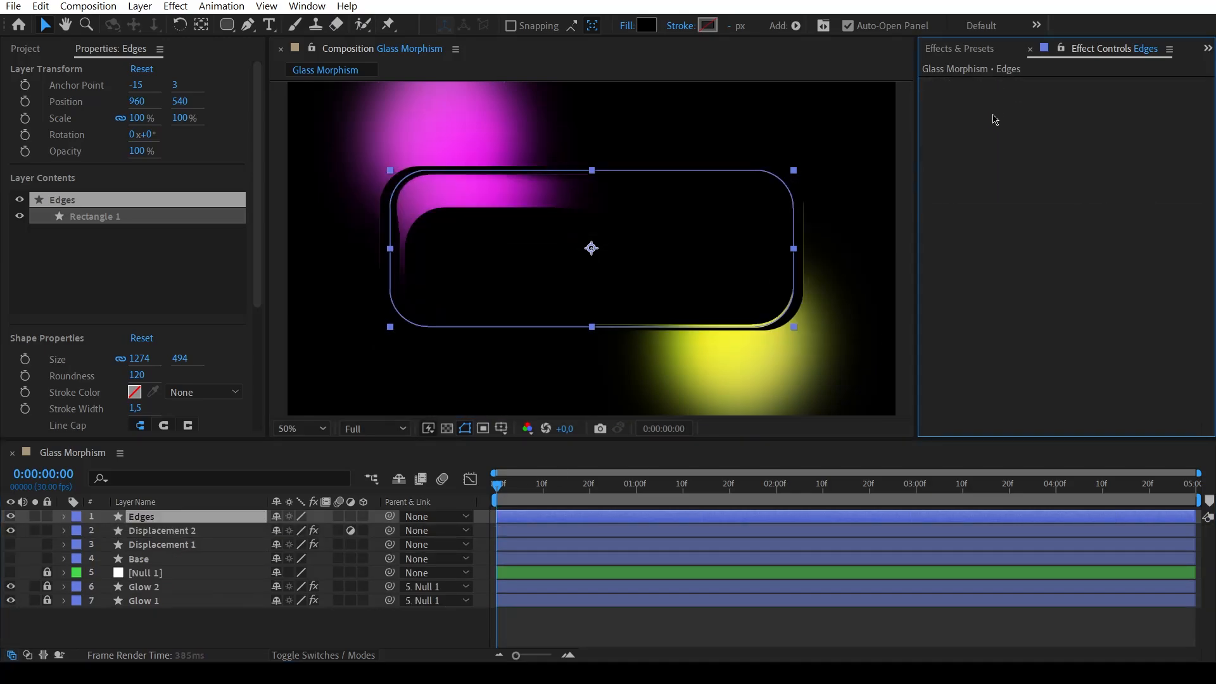
Set the Edges layer's blending mode to Add.
left_click(328, 661)
left_click(306, 518)
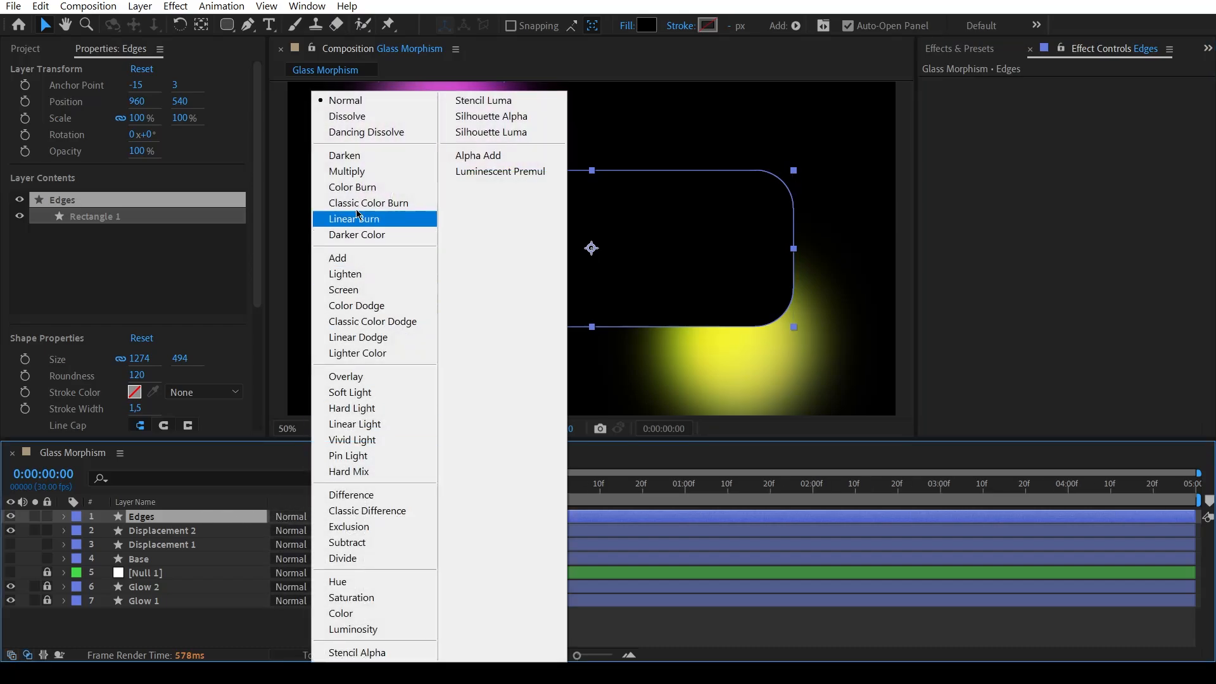
left_click(345, 257)
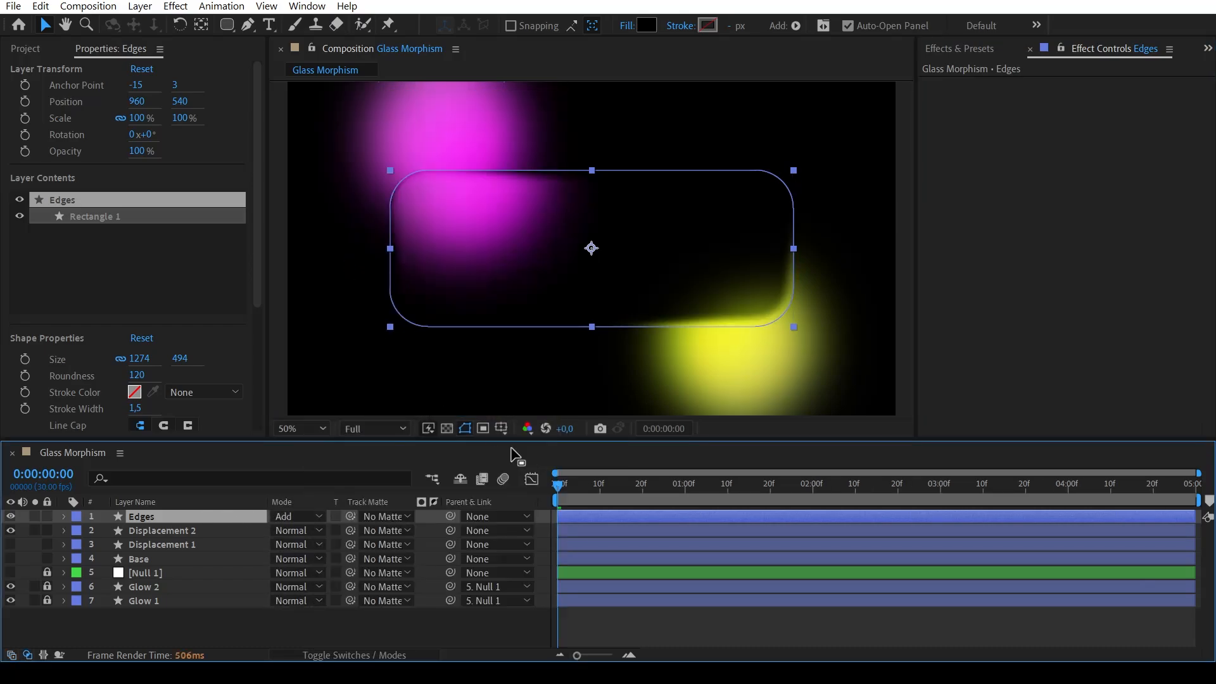
Examine the glass panel's edges up close, fit the composition in the viewer and preview the animation without layer outlines.
left_click(583, 380)
scroll(594, 222, "up", 2)
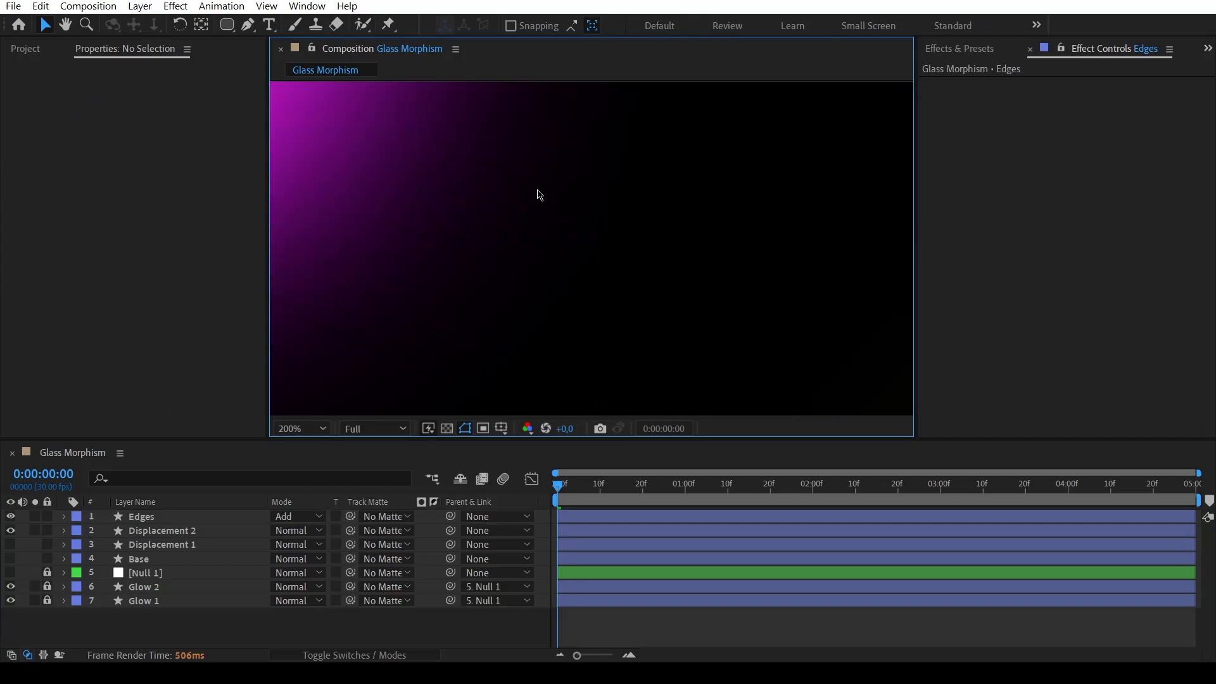
left_click_drag(529, 184, 644, 386)
left_click_drag(633, 257, 715, 326)
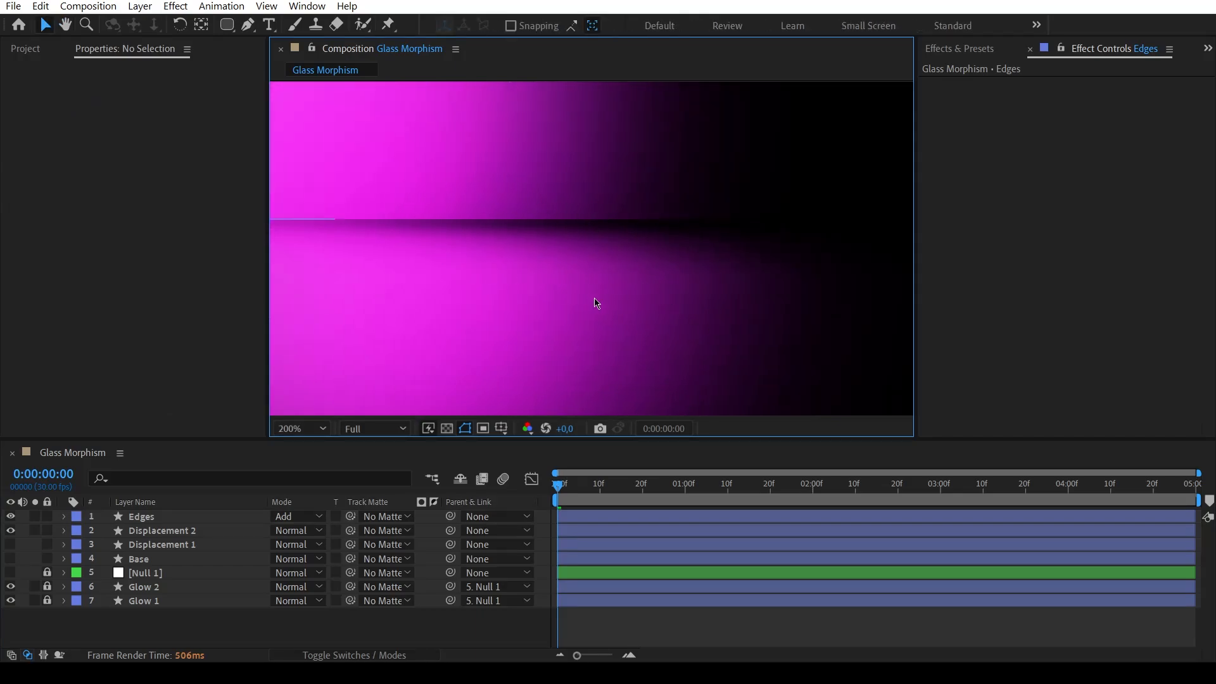
scroll(598, 304, "down", 2)
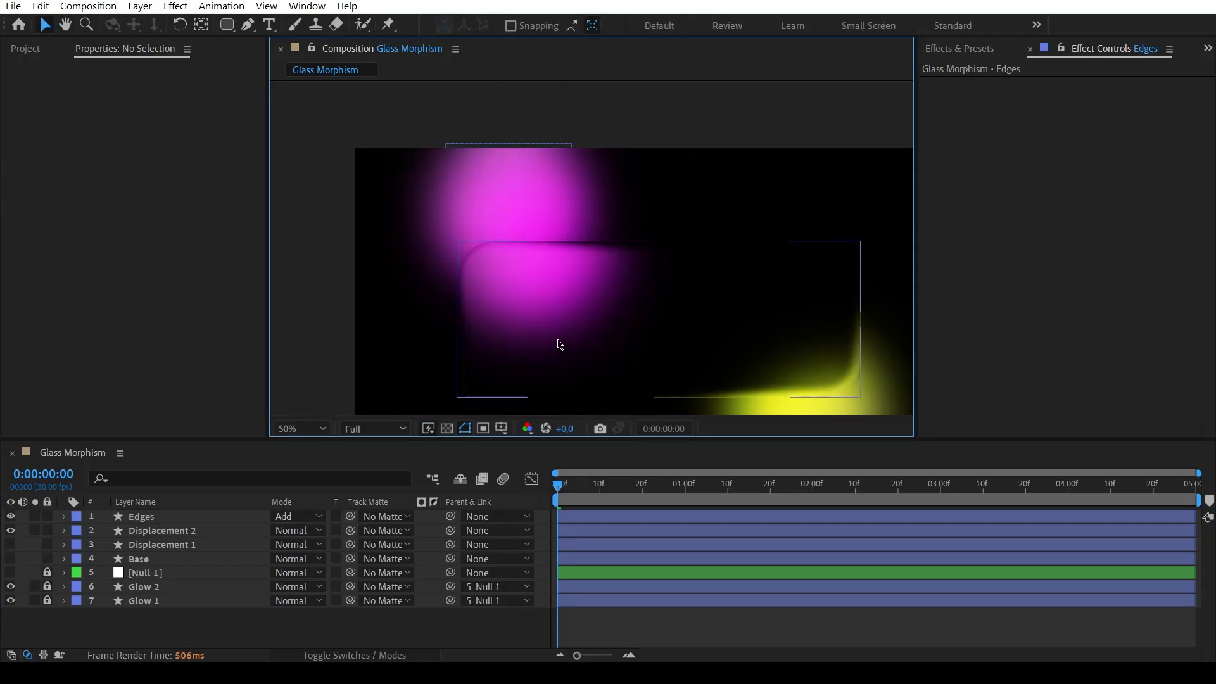
key("shift+slash")
left_click(555, 494)
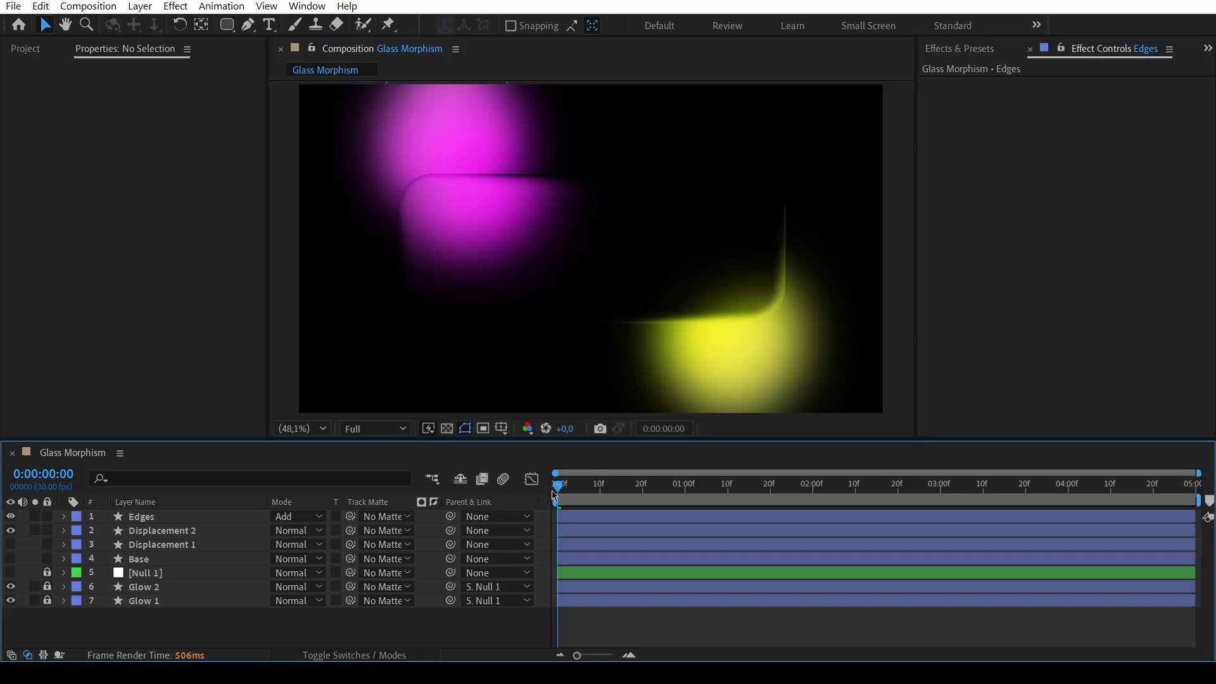
key("ctrl+shift+h")
key("space")
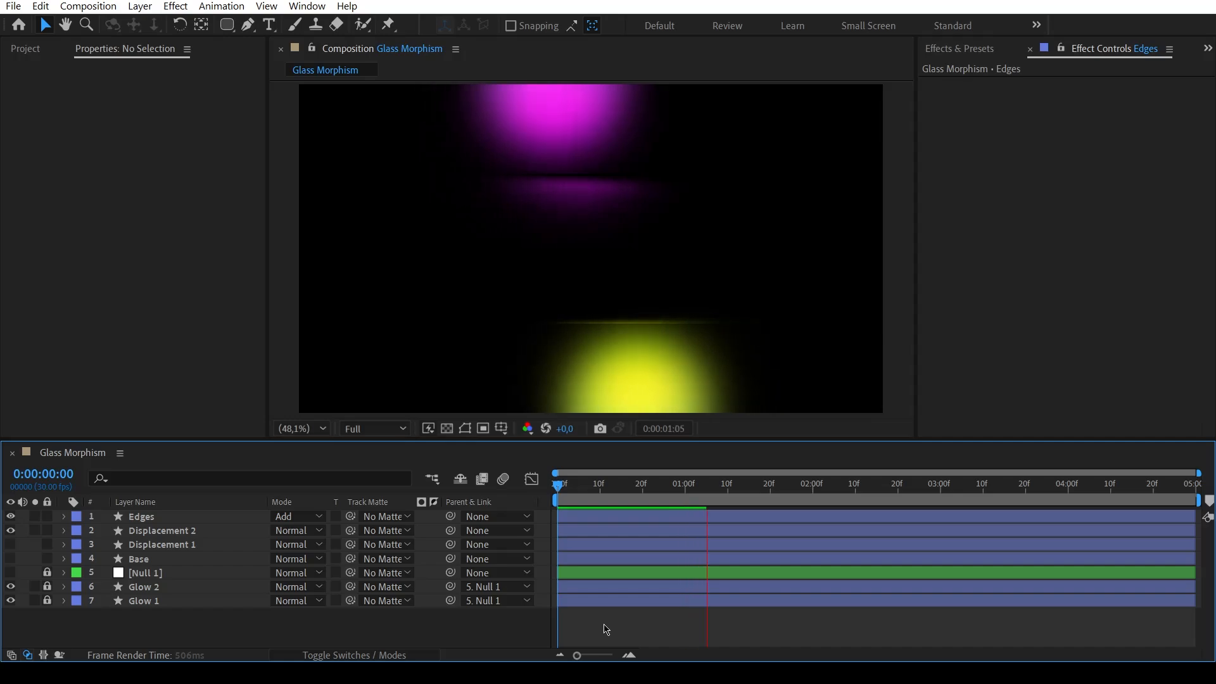
key("space")
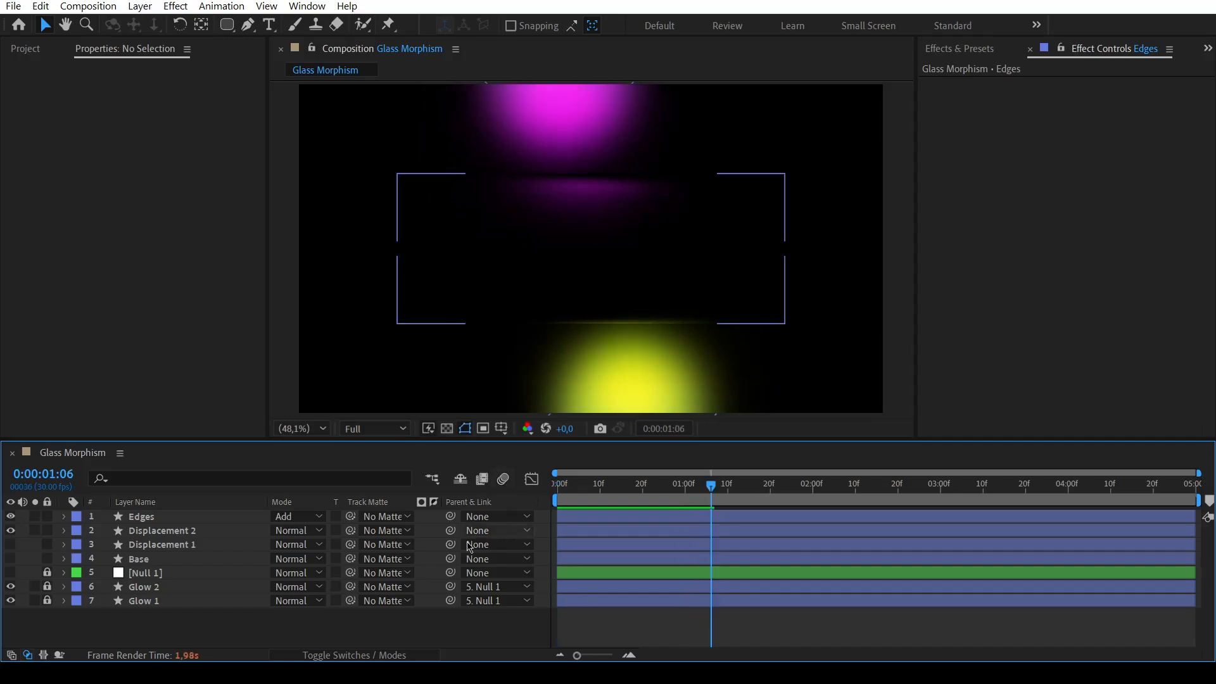
Draw a text box inside the glass panel and set its font size to 150 px.
left_click(268, 24)
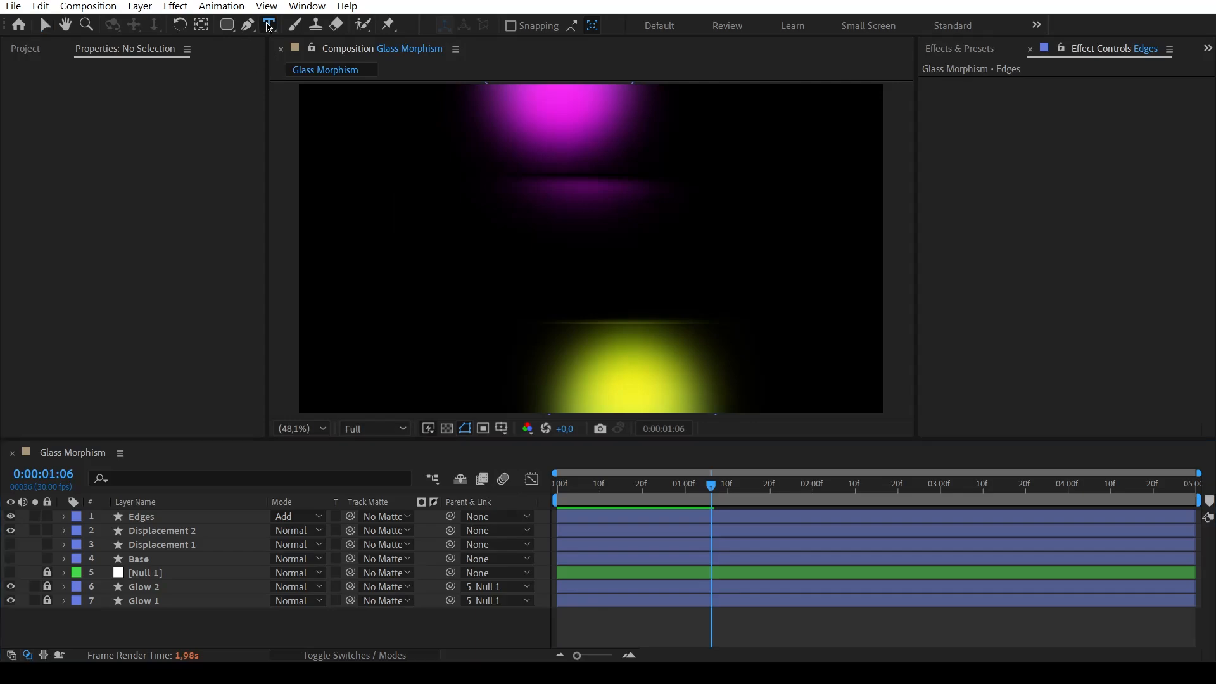
left_click_drag(432, 213, 735, 287)
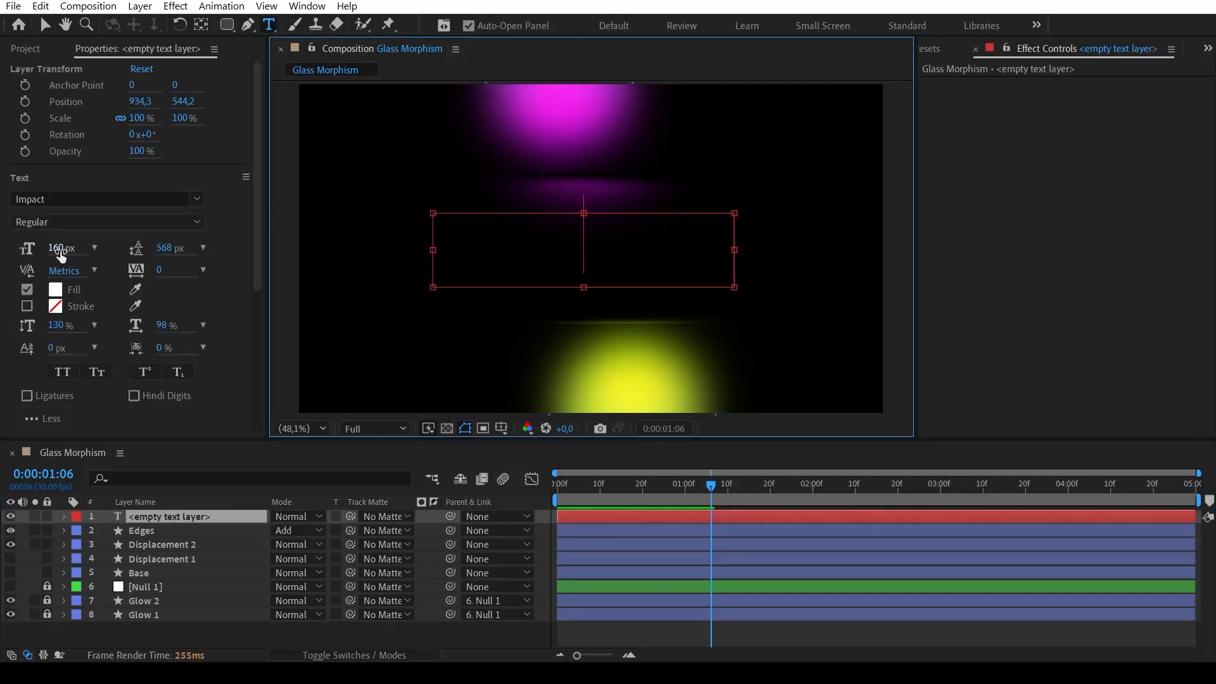
left_click(59, 248)
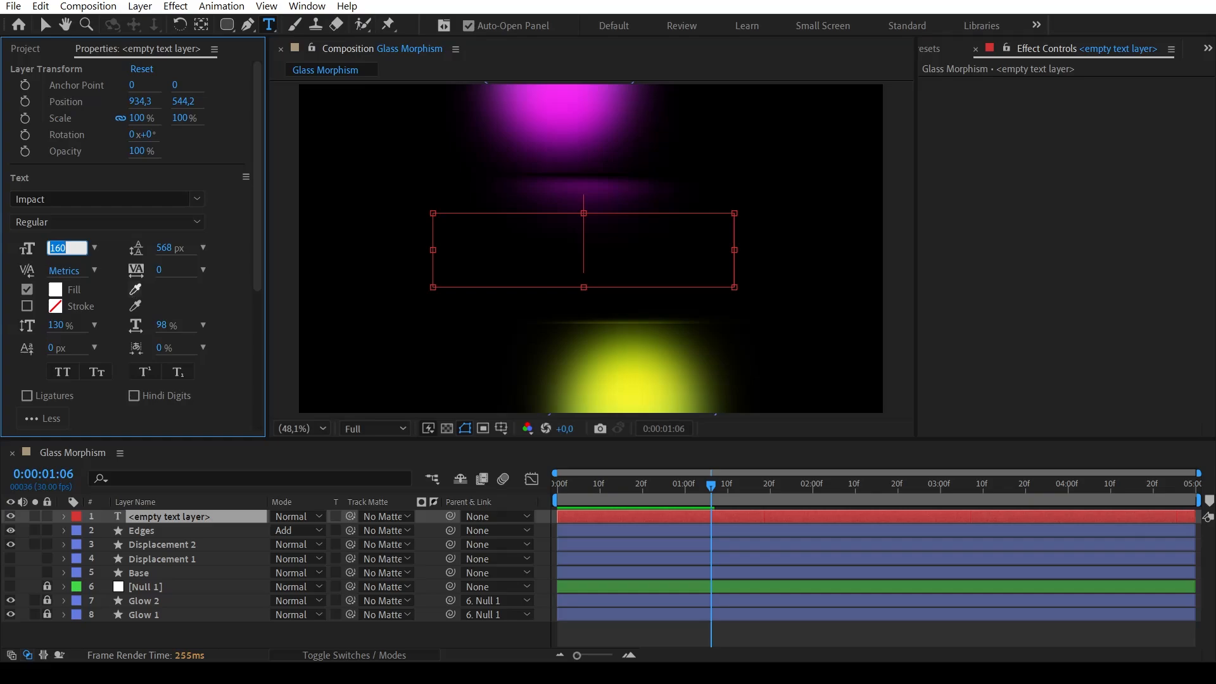
key("Return")
left_click(114, 202)
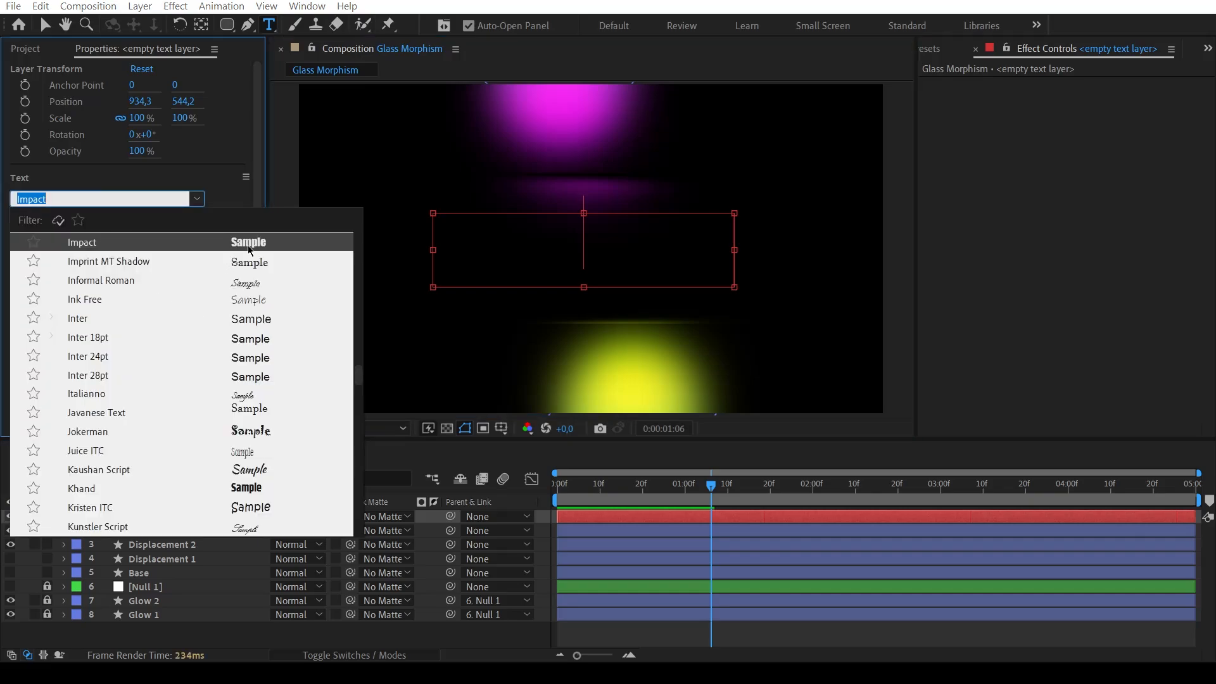
key("Escape")
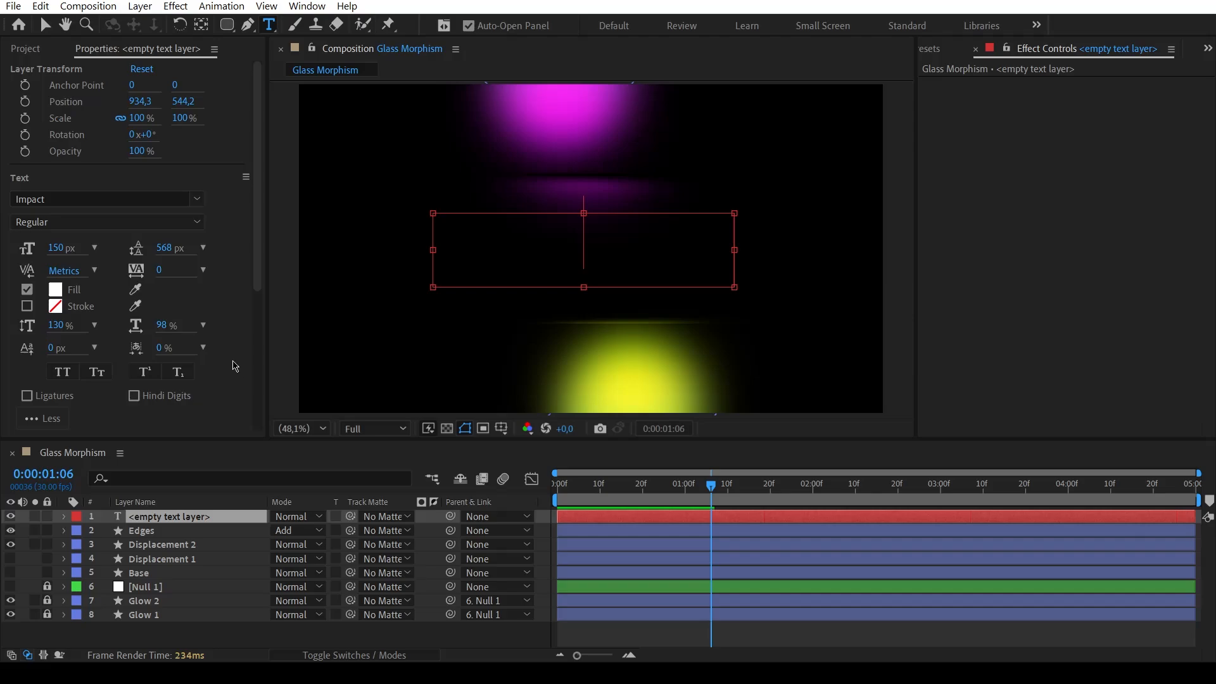
Enter SUBSCRIBE in the new text box.
scroll(235, 365, "down", 3)
scroll(238, 355, "up", 3)
left_click(658, 247)
type("S")
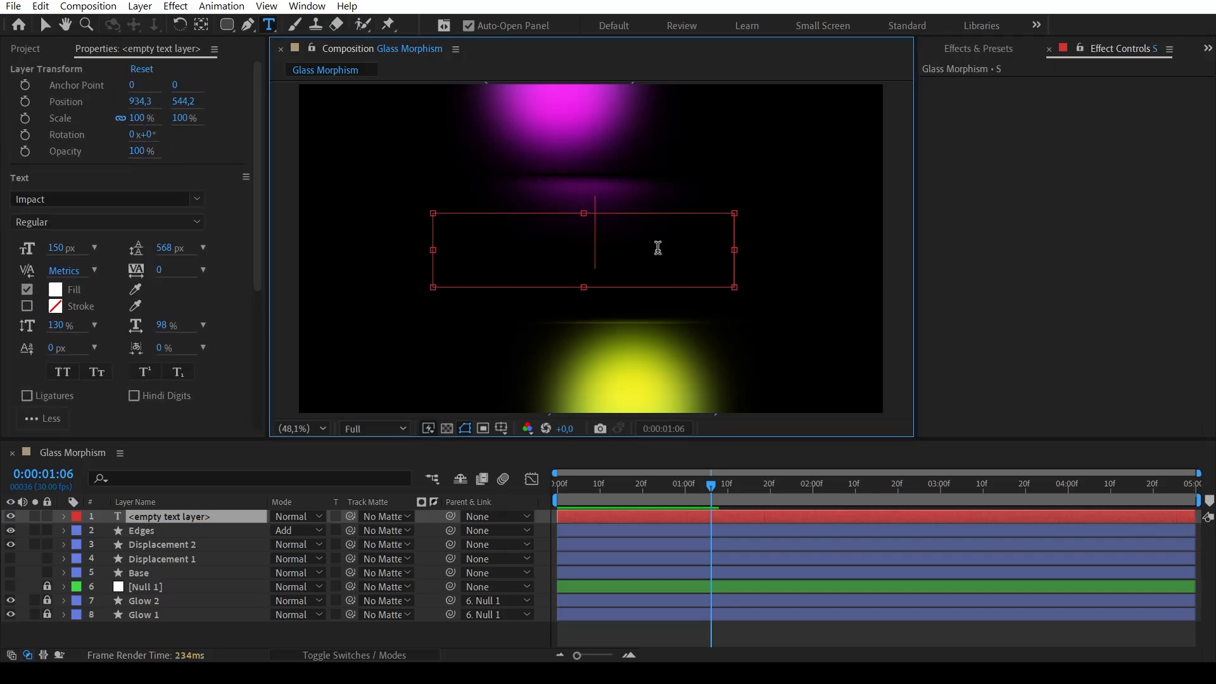
type("UBSCRIBE")
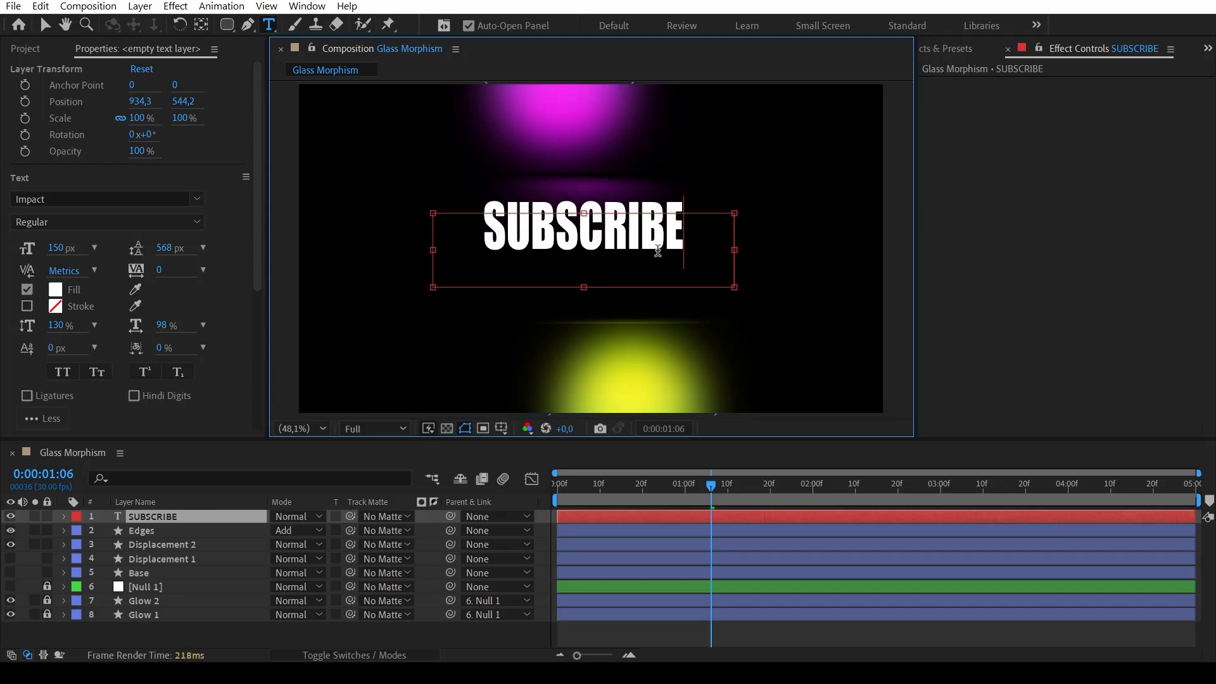
Convert the SUBSCRIBE paragraph text to point text and centre its anchor point on the lettering.
double_click(658, 250)
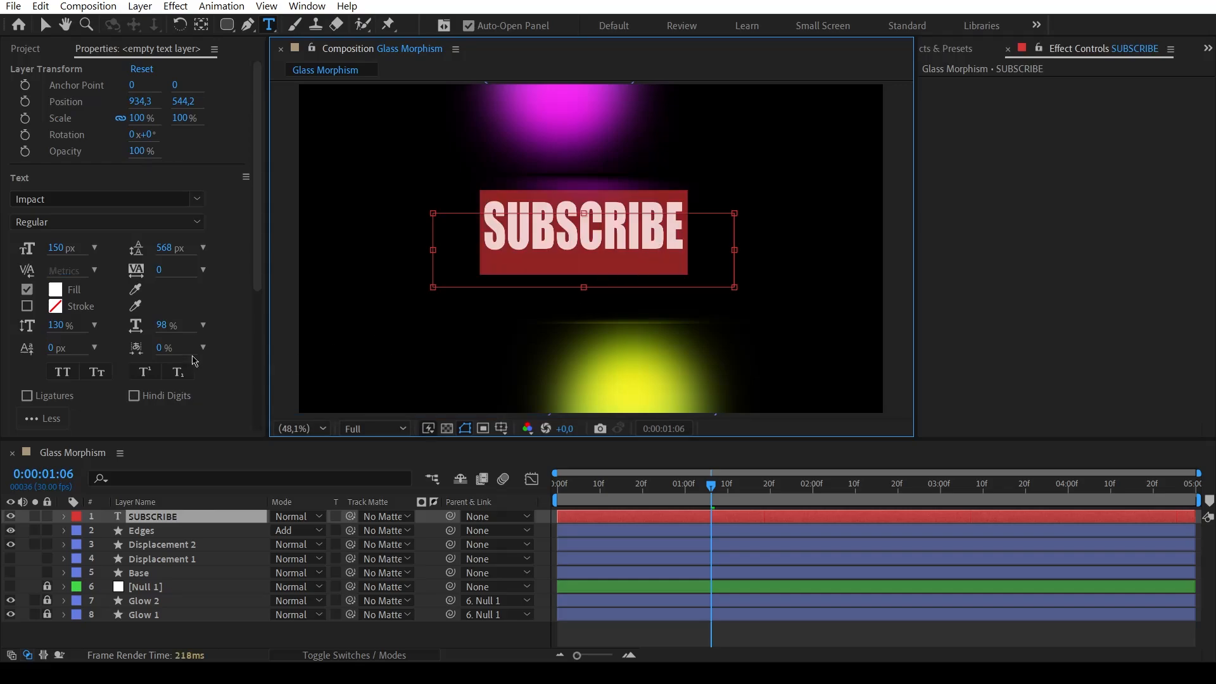
scroll(210, 378, "down", 3)
scroll(210, 378, "down", 3)
left_click(153, 378)
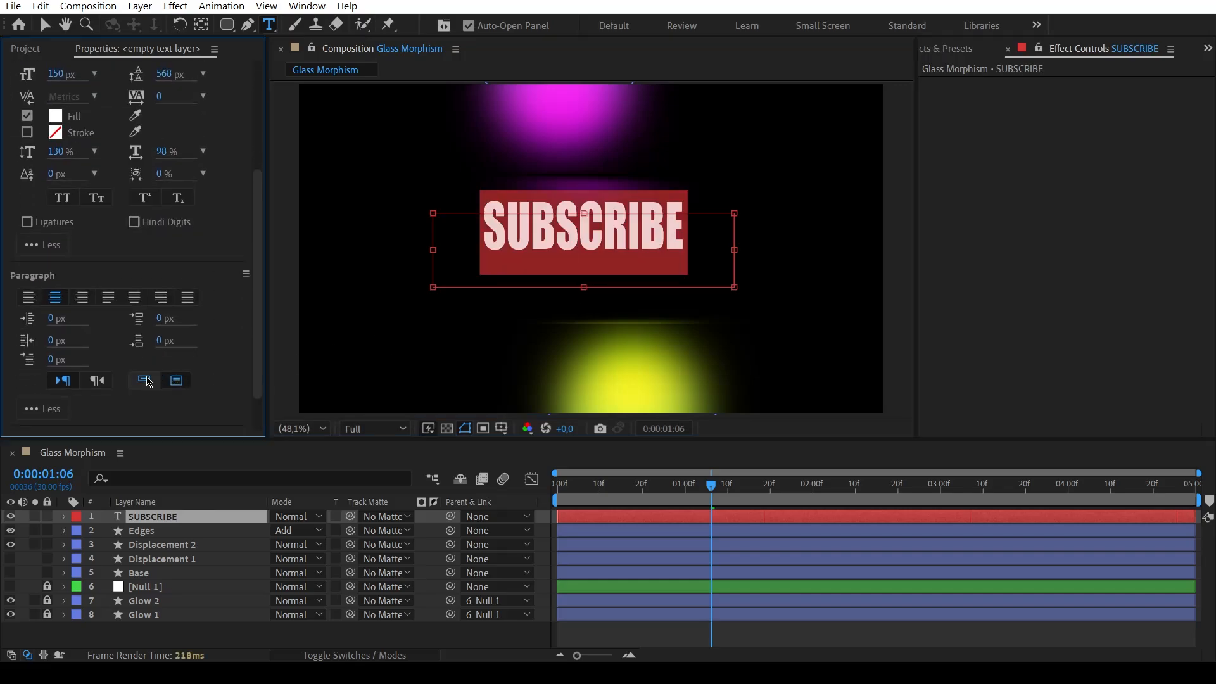
key("ctrl+alt+Home")
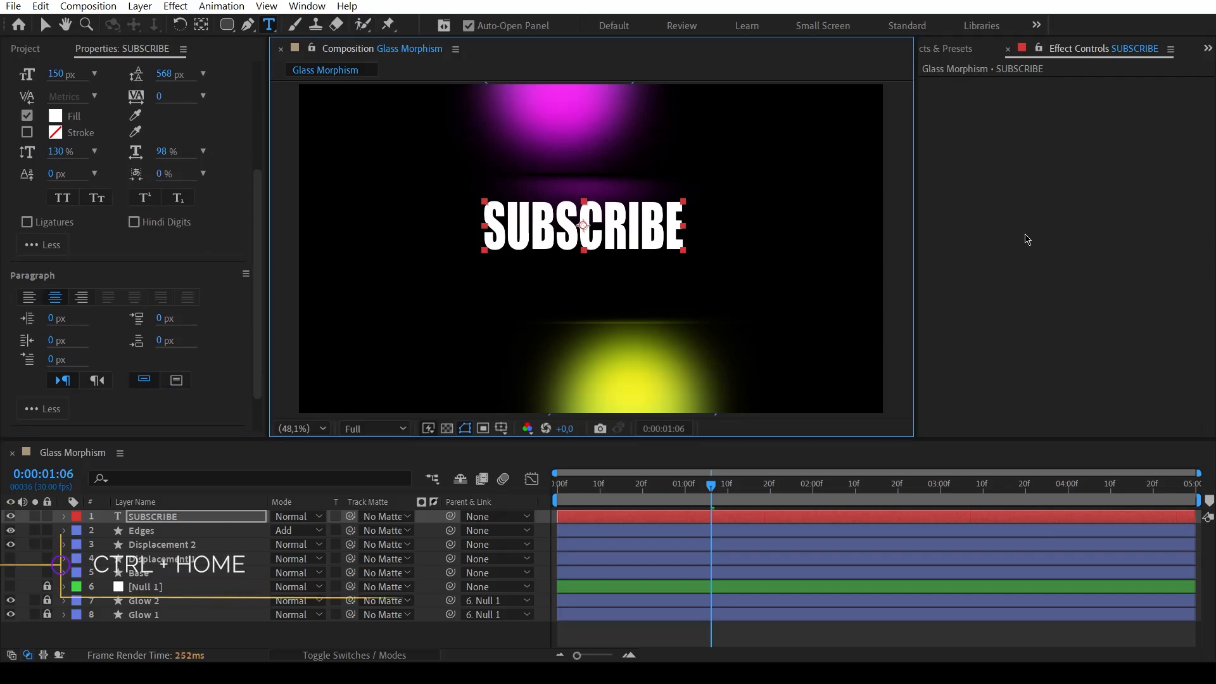
Centre the SUBSCRIBE text horizontally and vertically in the composition.
left_click(1208, 48)
left_click(1108, 103)
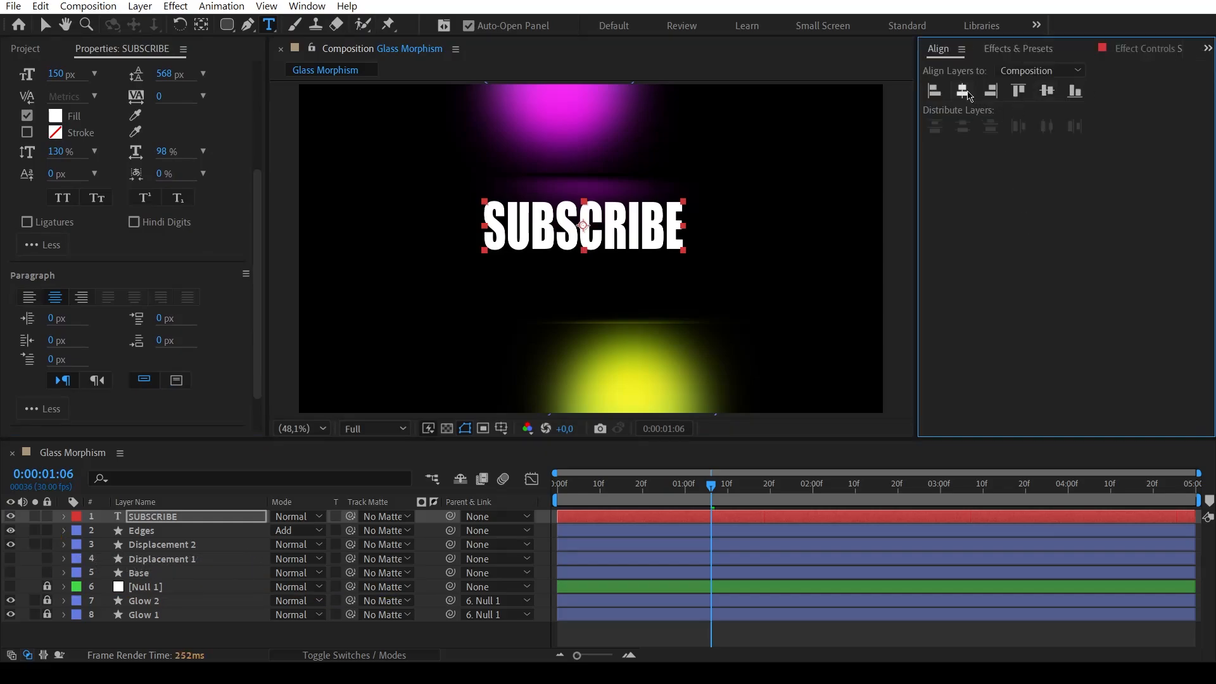
left_click(1054, 94)
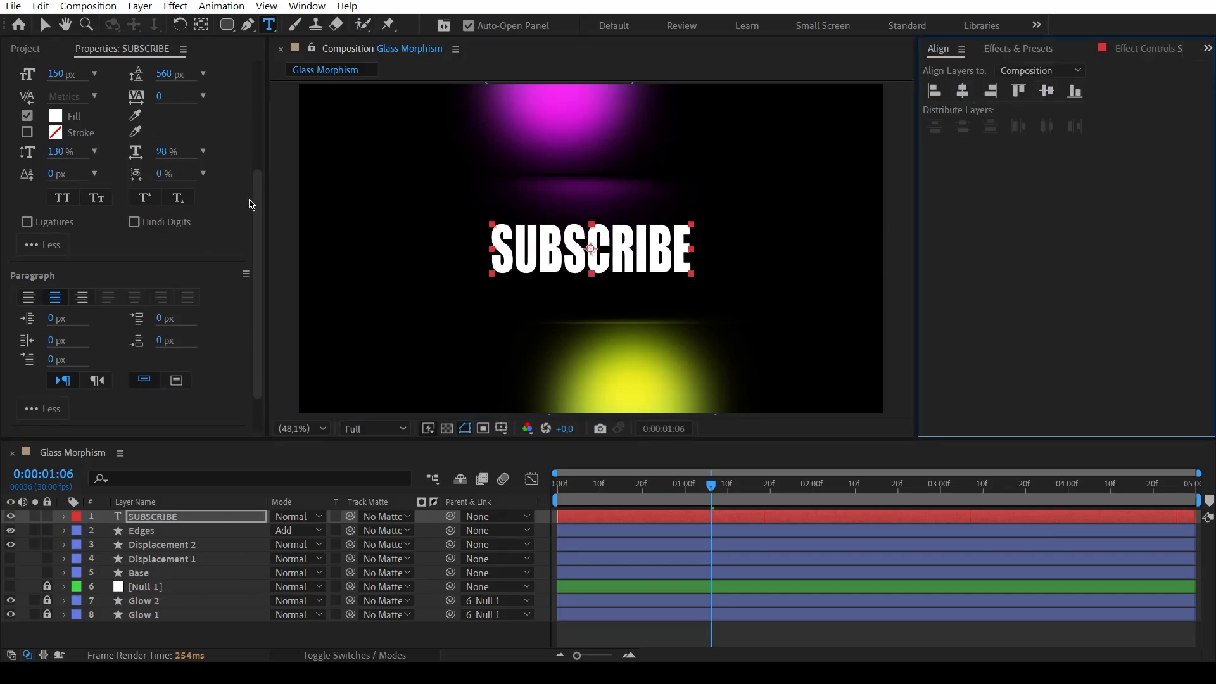
Set the SUBSCRIBE layer's opacity to 35% and return the playhead to the start of the composition.
scroll(252, 204, "up", 5)
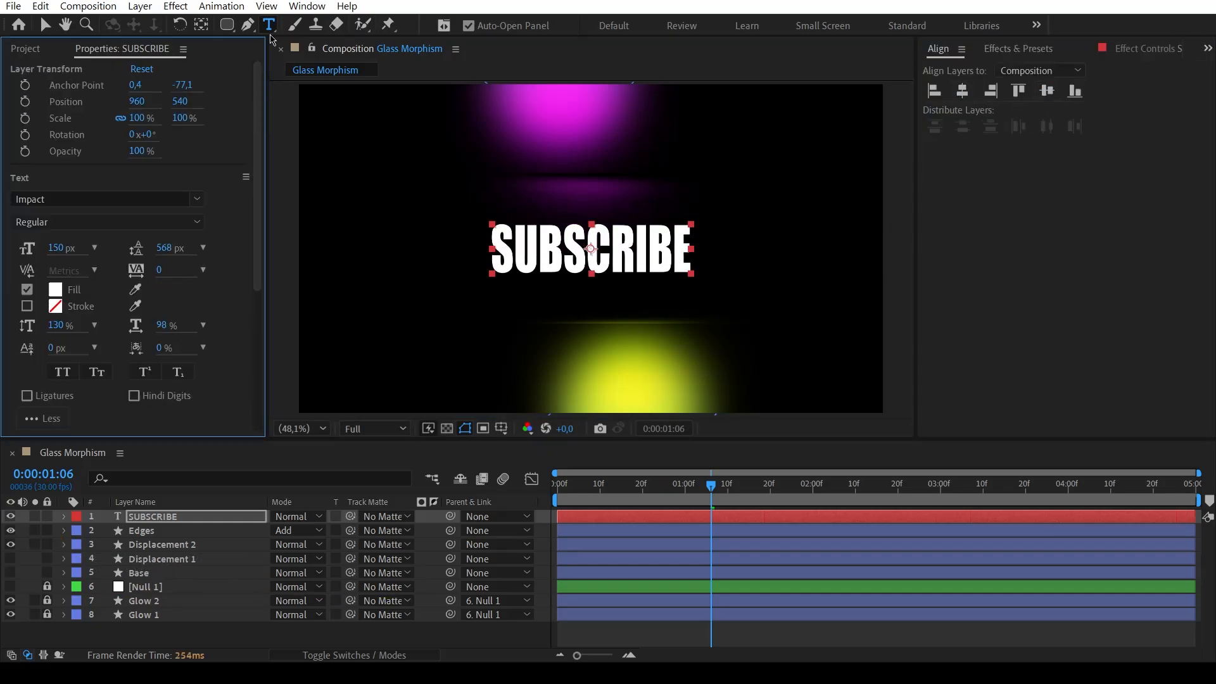
left_click(139, 151)
key("Return")
left_click_drag(712, 485, 431, 491)
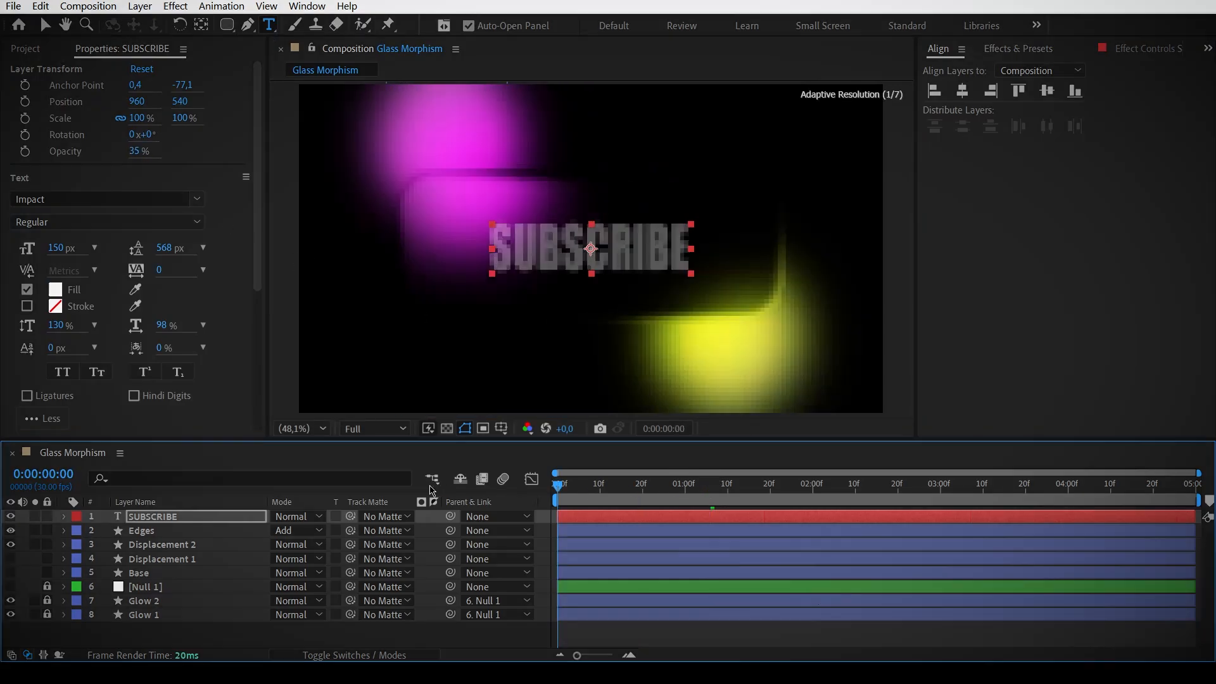